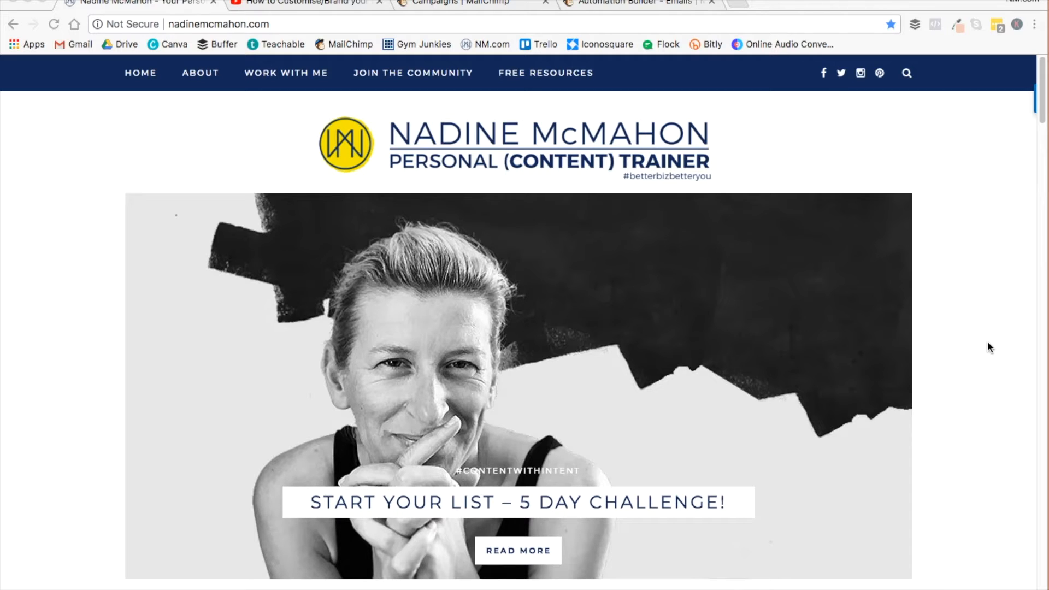
- Examine the website homepage and its sidebar down to the newsletter signup form
{"action": "scroll", "coordinate": [987, 350], "scroll_direction": "down", "scroll_amount": 3}
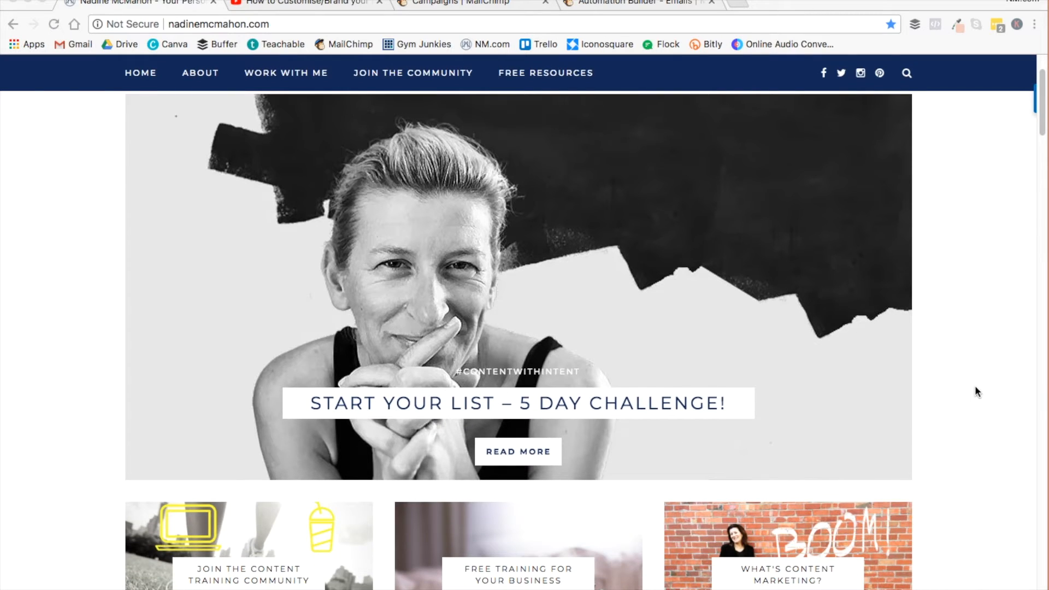
{"action": "scroll", "coordinate": [975, 387], "scroll_direction": "down", "scroll_amount": 20}
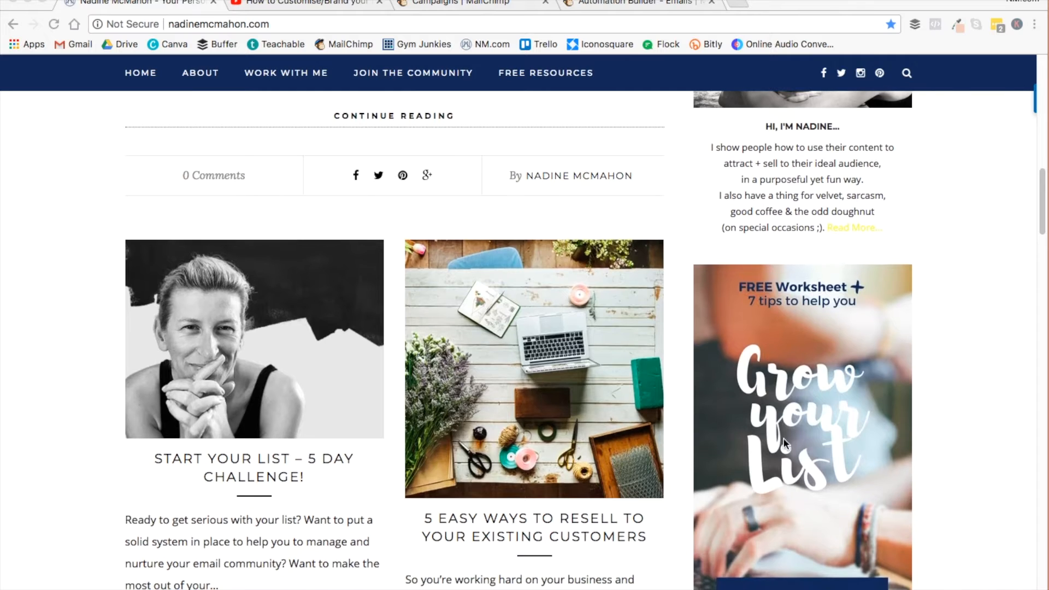
{"action": "scroll", "coordinate": [944, 336], "scroll_direction": "down", "scroll_amount": 20}
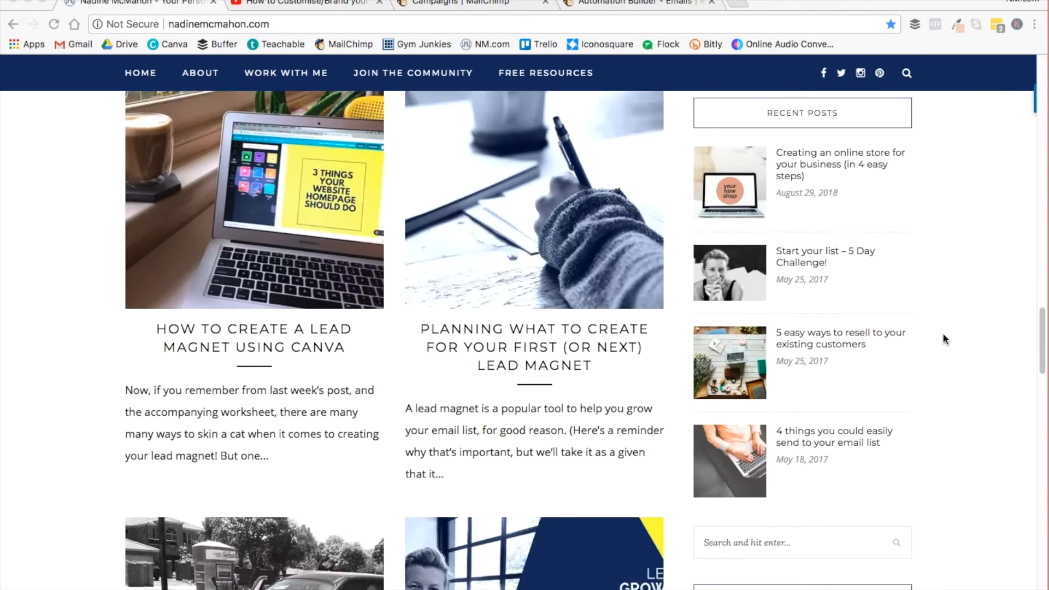
{"action": "scroll", "coordinate": [943, 332], "scroll_direction": "down", "scroll_amount": 4}
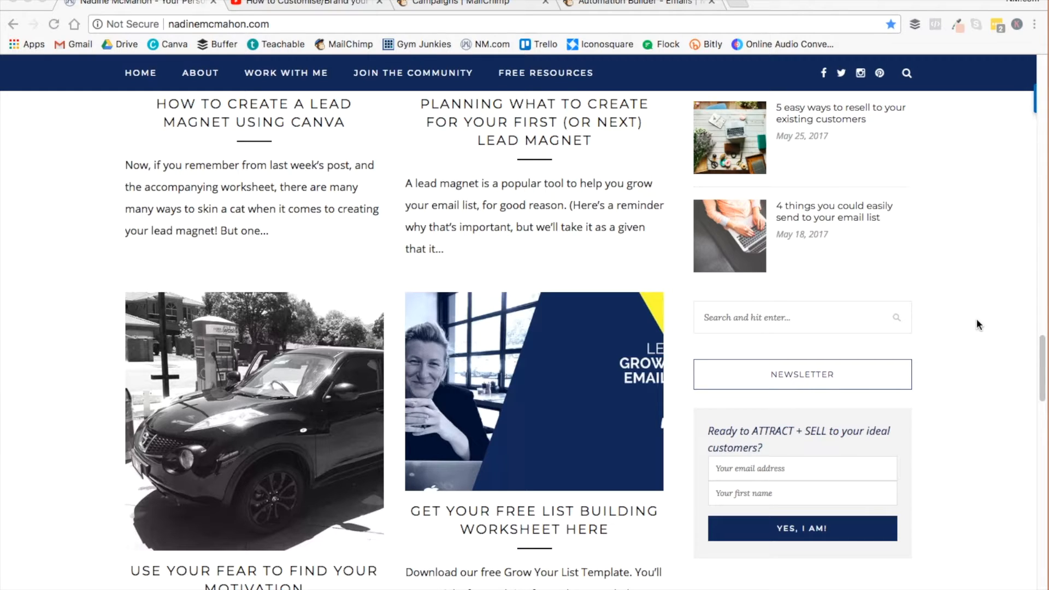
{"action": "scroll", "coordinate": [977, 323], "scroll_direction": "up", "scroll_amount": 8}
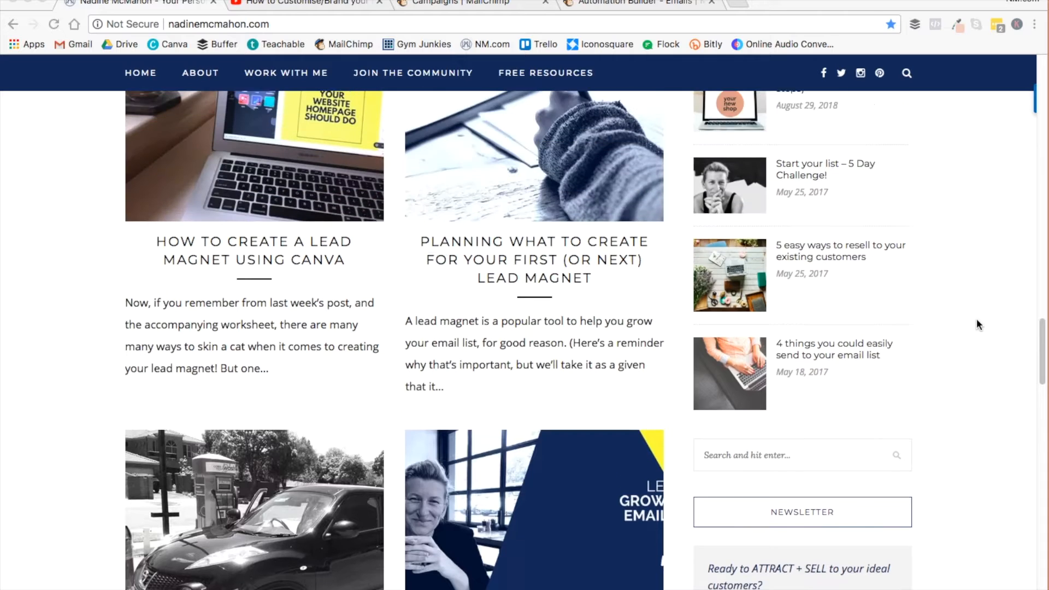
{"action": "scroll", "coordinate": [977, 325], "scroll_direction": "up", "scroll_amount": 1}
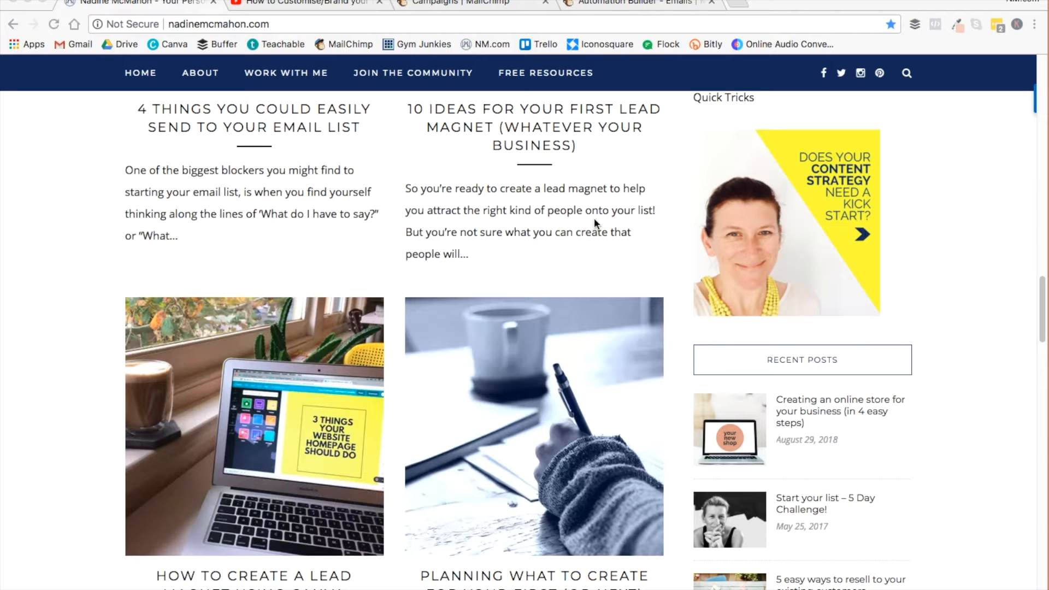
- Switch to the YouTube video on branding Facebook App images and examine the free Content Checklist link in its description
{"action": "left_click", "coordinate": [283, 5]}
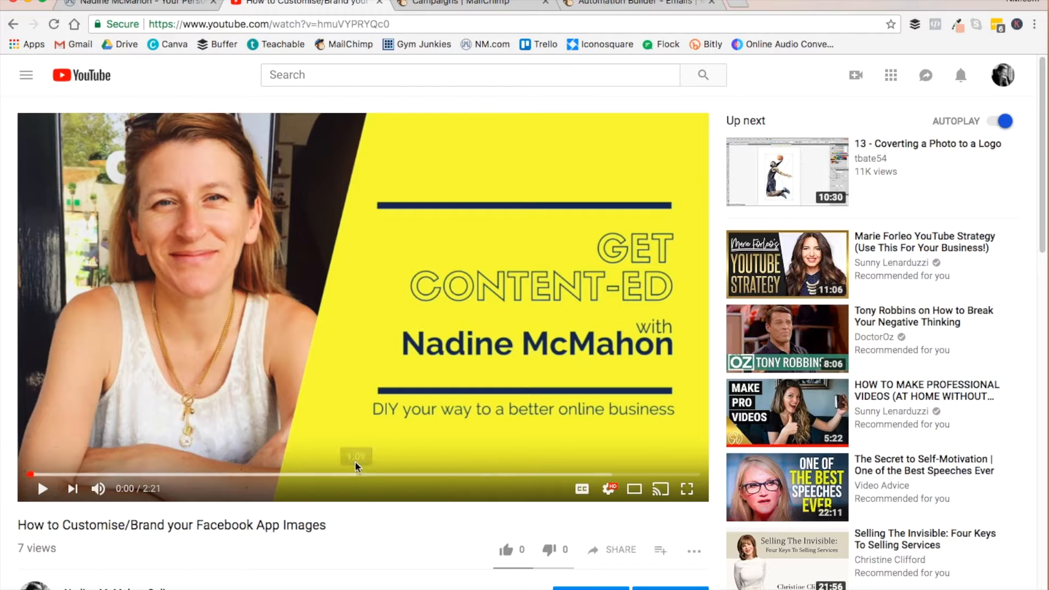
{"action": "scroll", "coordinate": [361, 459], "scroll_direction": "down", "scroll_amount": 5}
{"action": "scroll", "coordinate": [392, 361], "scroll_direction": "down", "scroll_amount": 2}
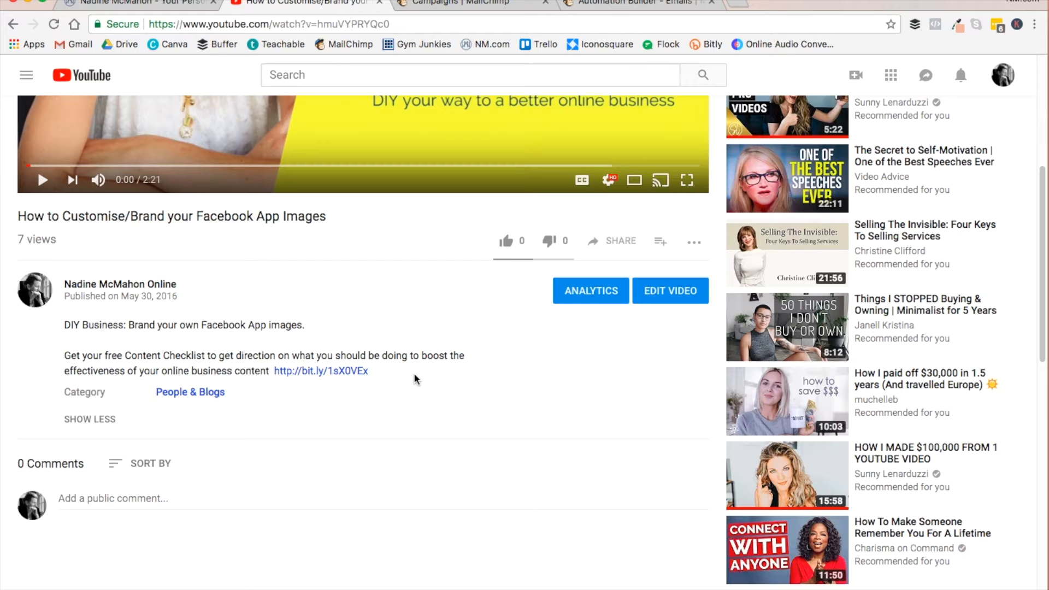
{"action": "scroll", "coordinate": [417, 379], "scroll_direction": "up", "scroll_amount": 6}
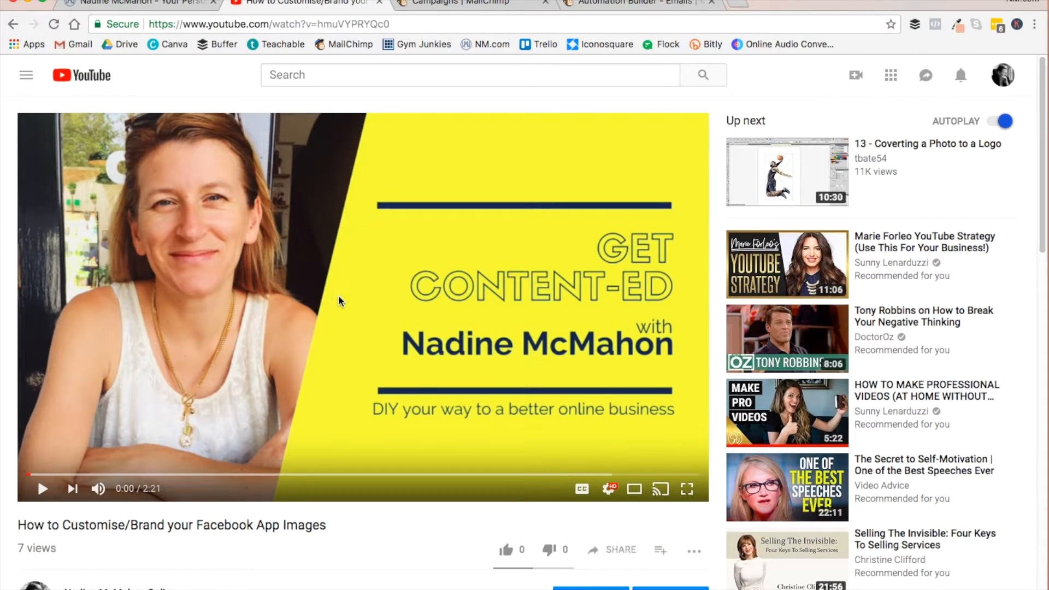
{"action": "scroll", "coordinate": [339, 300], "scroll_direction": "down", "scroll_amount": 4}
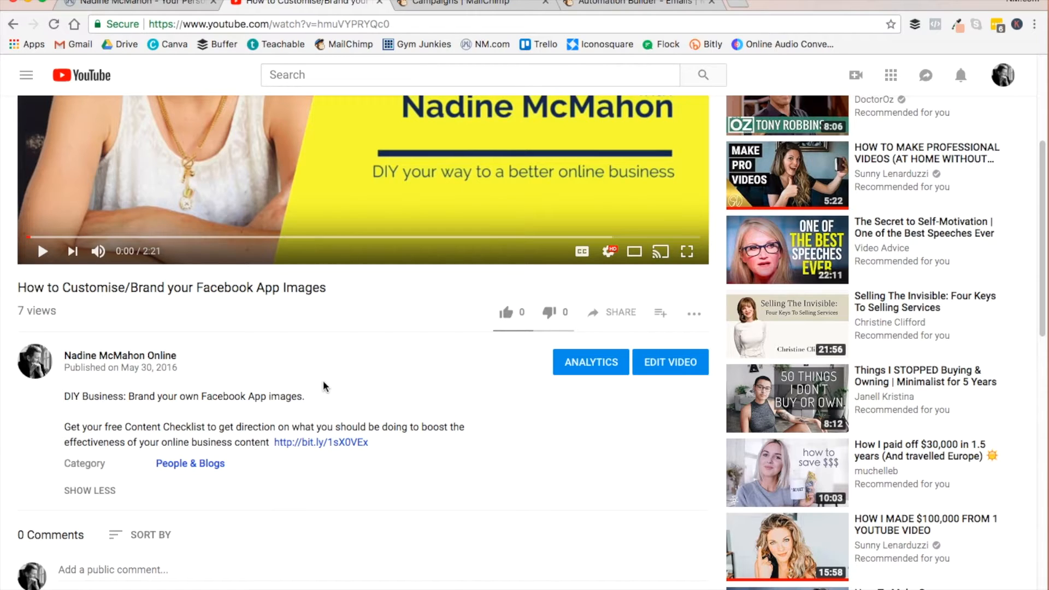
- Switch to MailChimp and open the Campaigns list from the dashboard
{"action": "left_click", "coordinate": [466, 4]}
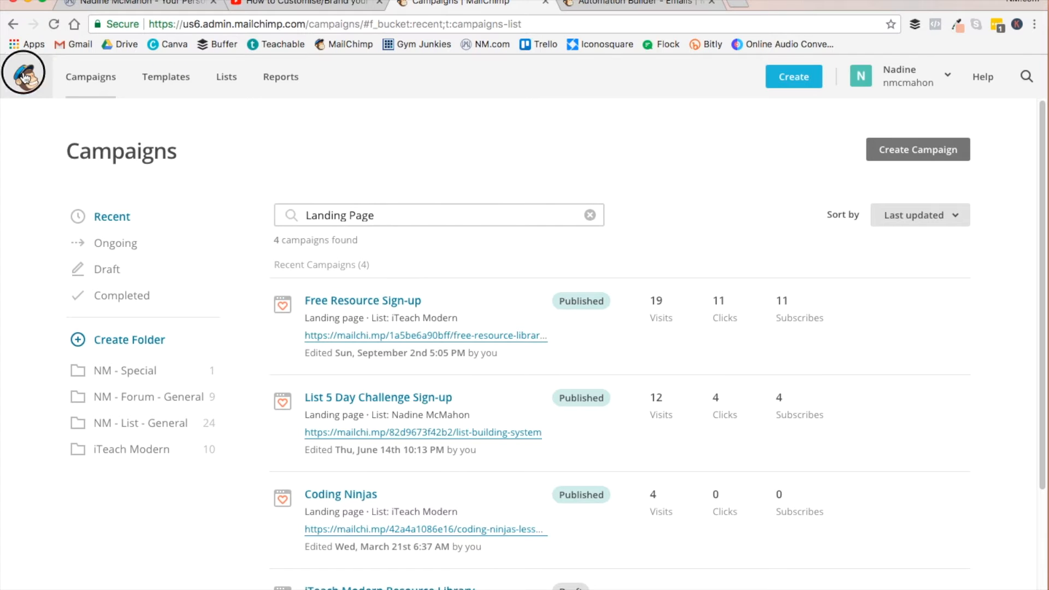
{"action": "left_click", "coordinate": [24, 77]}
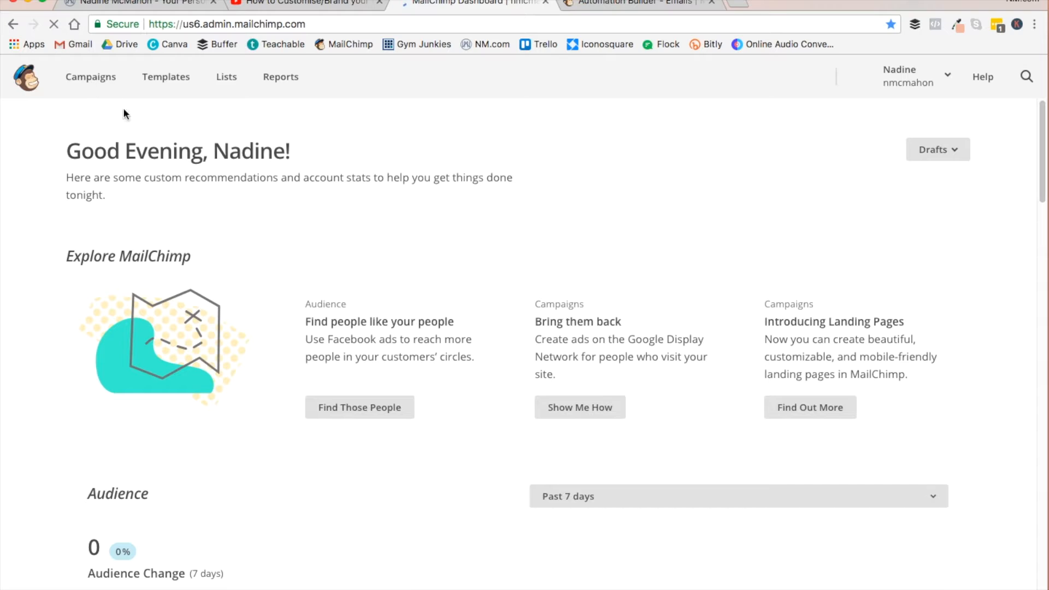
{"action": "left_click", "coordinate": [87, 82]}
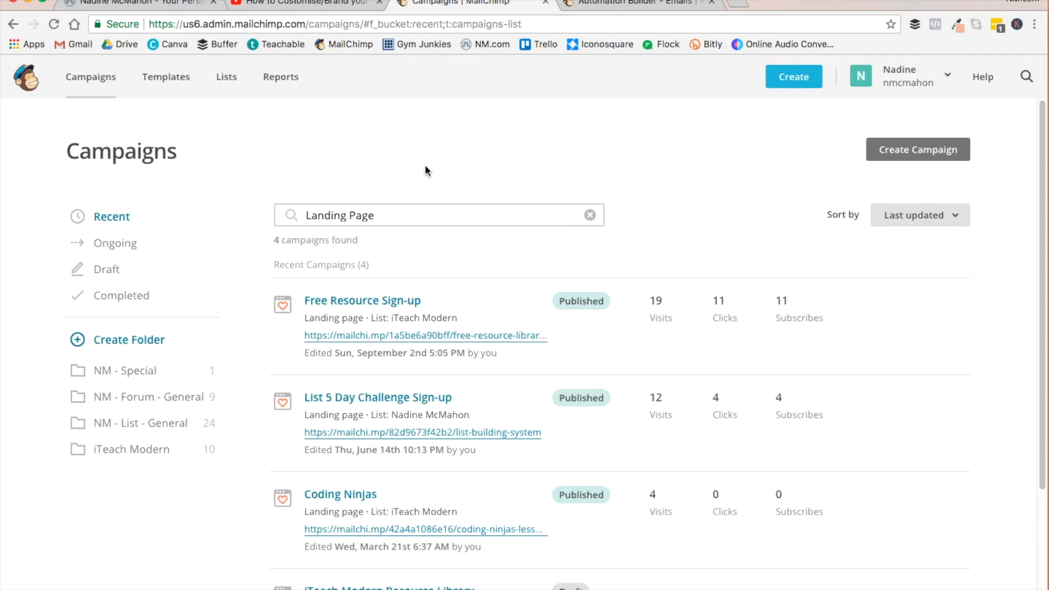
- Clear the "Landing Page" search from the campaigns list and review the suggested campaign types
{"action": "left_click", "coordinate": [408, 220]}
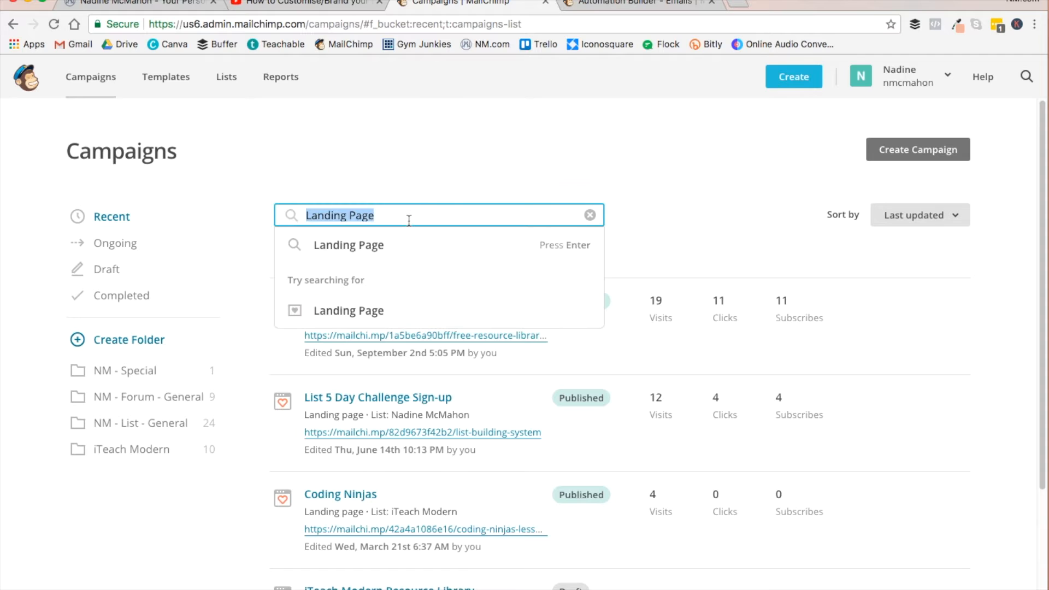
{"action": "left_click", "coordinate": [619, 201]}
{"action": "left_click", "coordinate": [590, 216]}
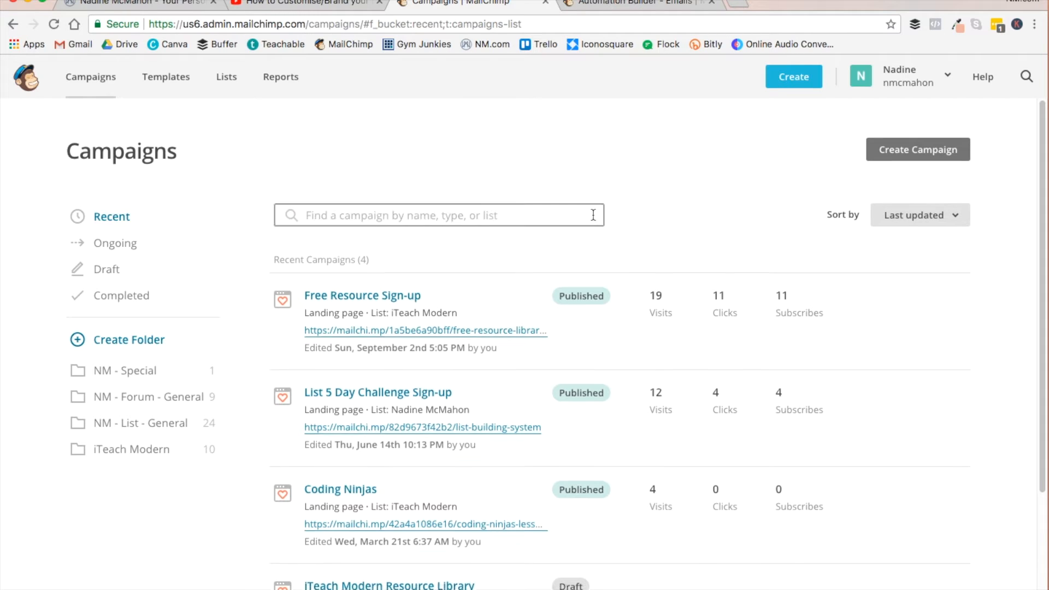
{"action": "left_click", "coordinate": [348, 216]}
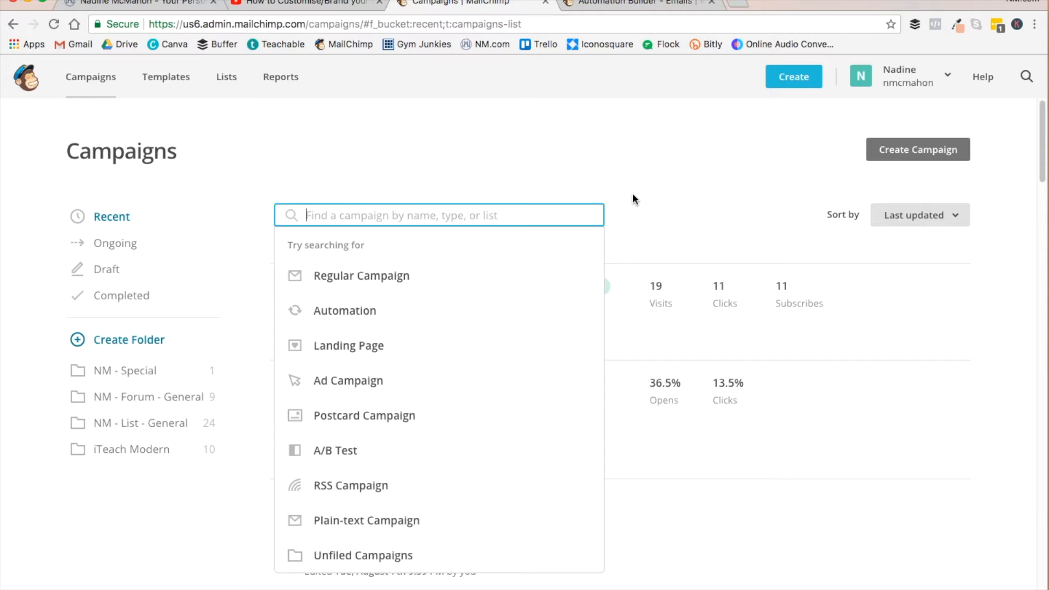
{"action": "left_click", "coordinate": [673, 179]}
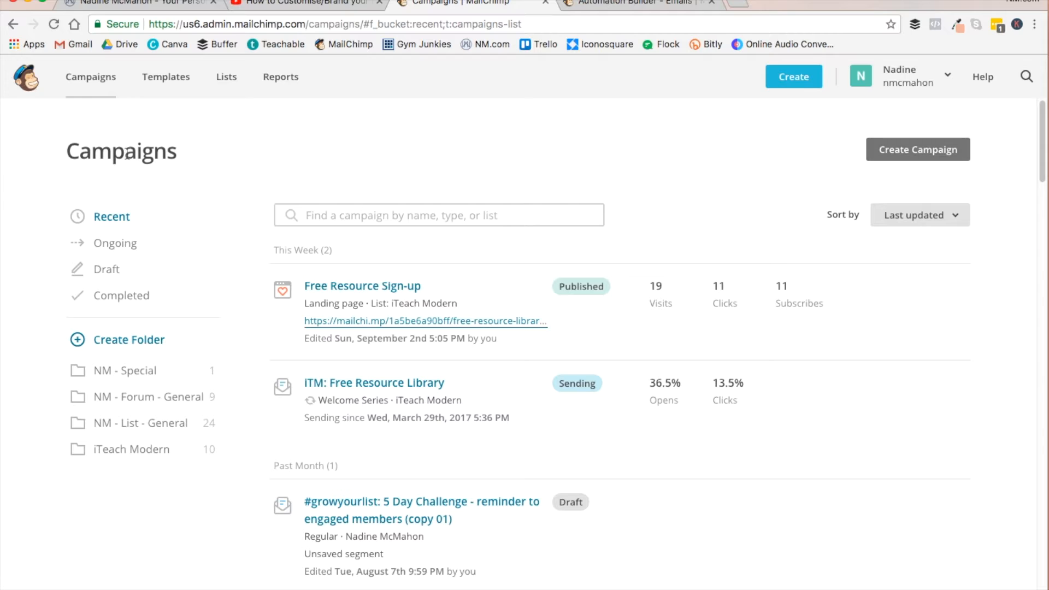
- Create a new signup landing page campaign and name it "Content Checklist - NM.com"
{"action": "left_click", "coordinate": [924, 155]}
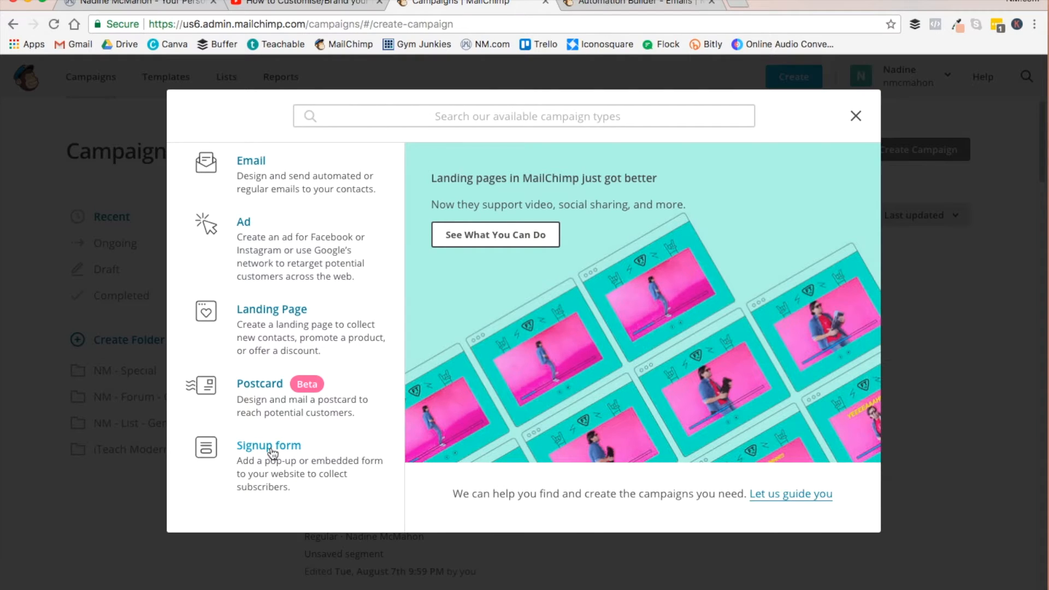
{"action": "left_click", "coordinate": [286, 310]}
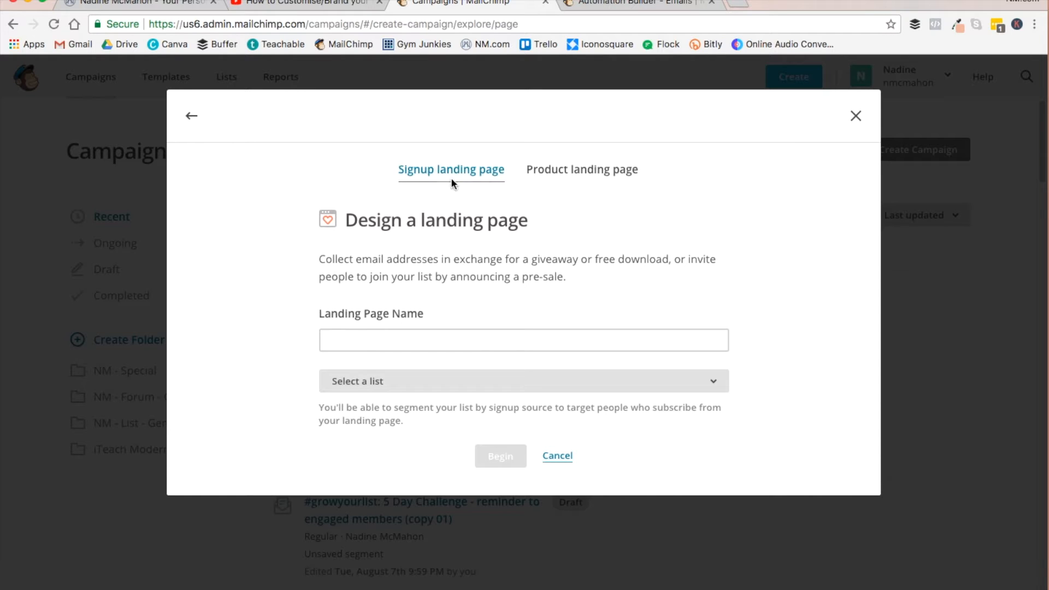
{"action": "left_click", "coordinate": [359, 335]}
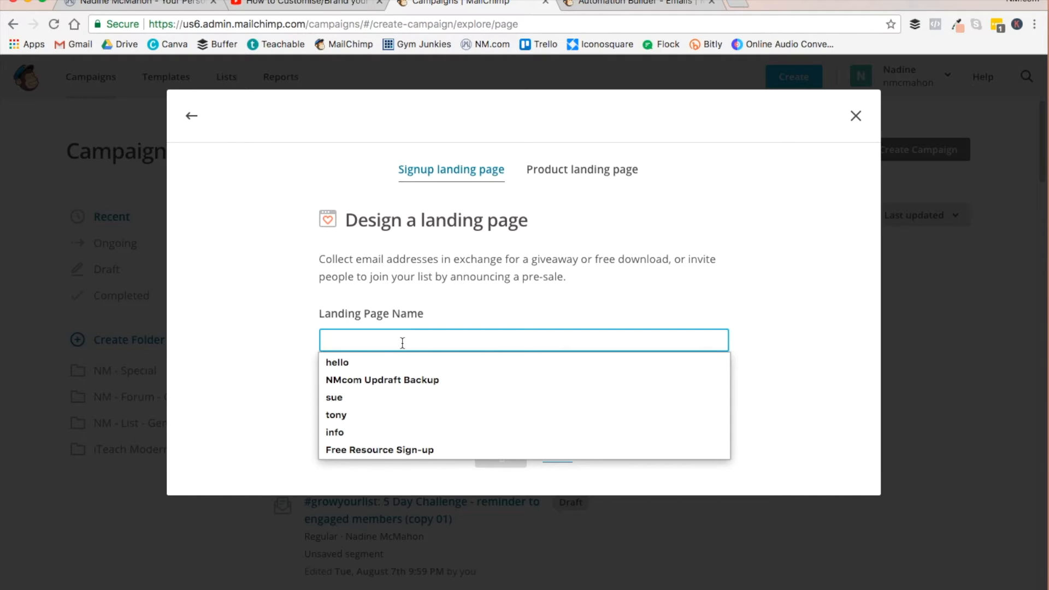
{"action": "left_click", "coordinate": [304, 7]}
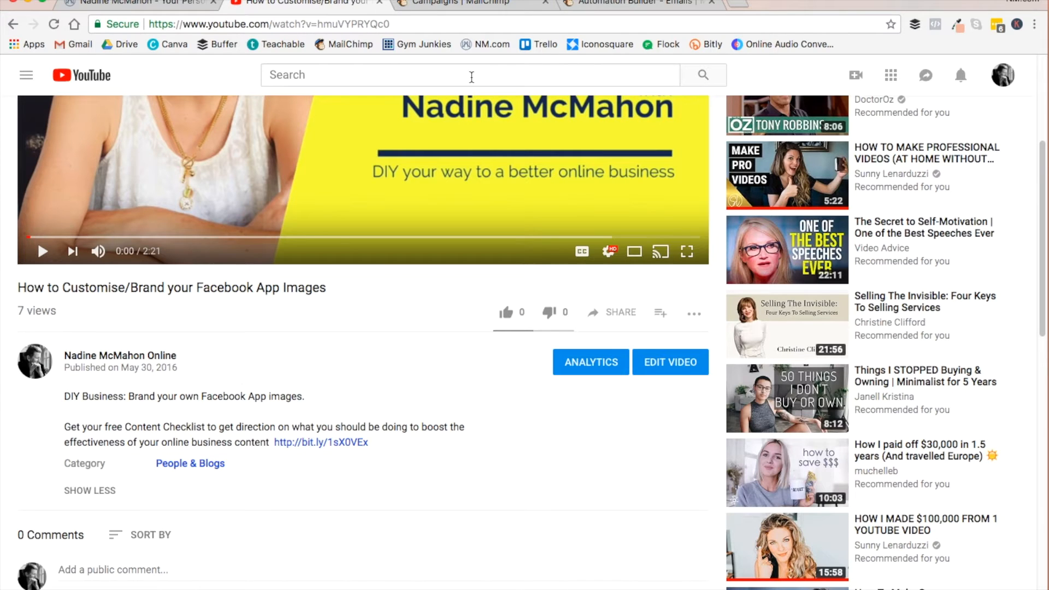
{"action": "left_click", "coordinate": [465, 5]}
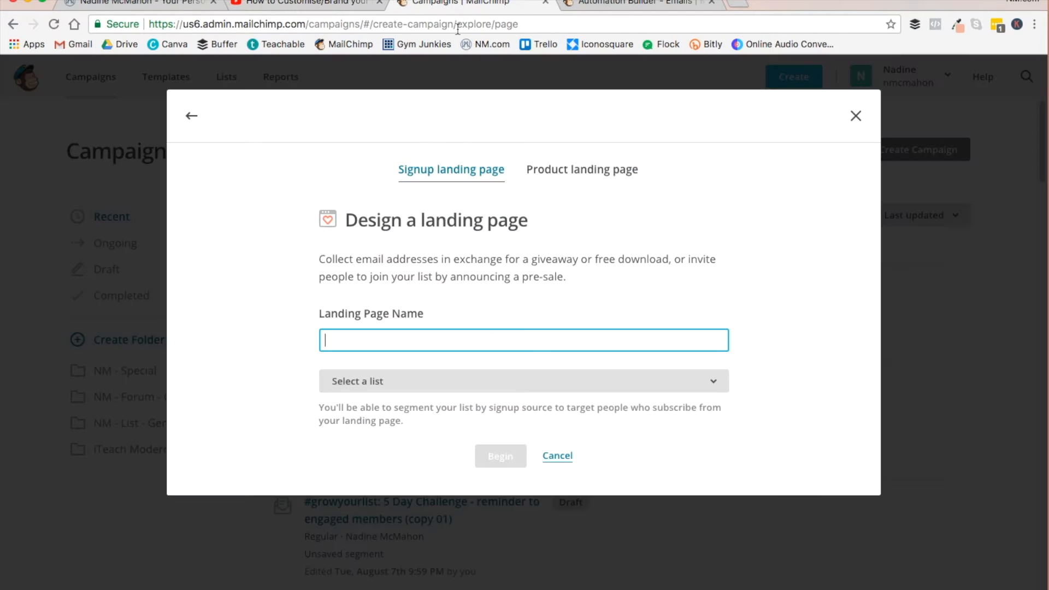
{"action": "type", "text": "Content Checklist"}
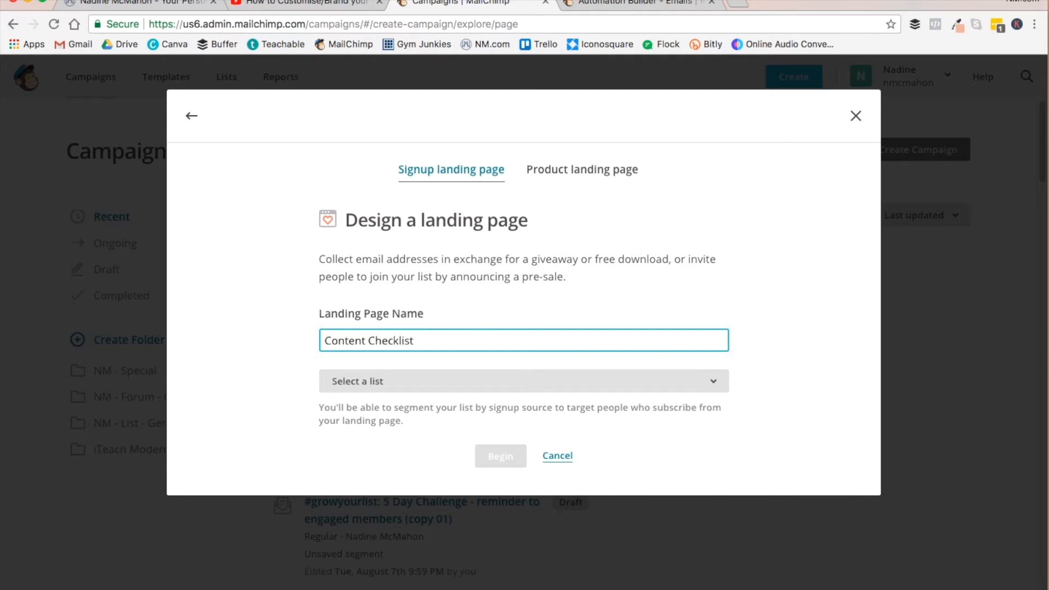
{"action": "type", "text": " - NM.com"}
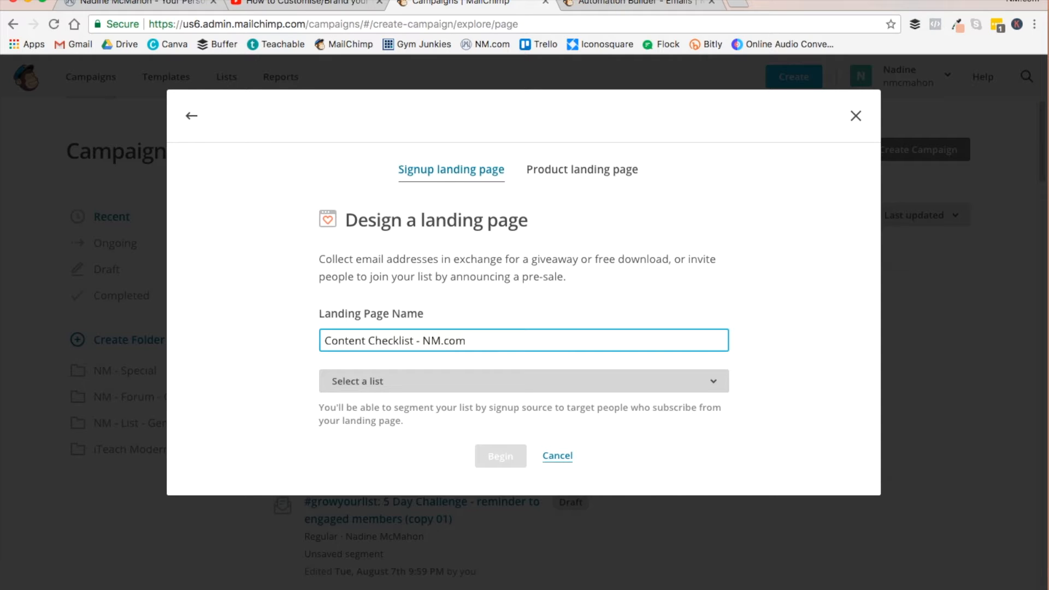
- Assign the landing page to the mailing list under the account owner's own name and begin designing it
{"action": "left_click", "coordinate": [399, 385]}
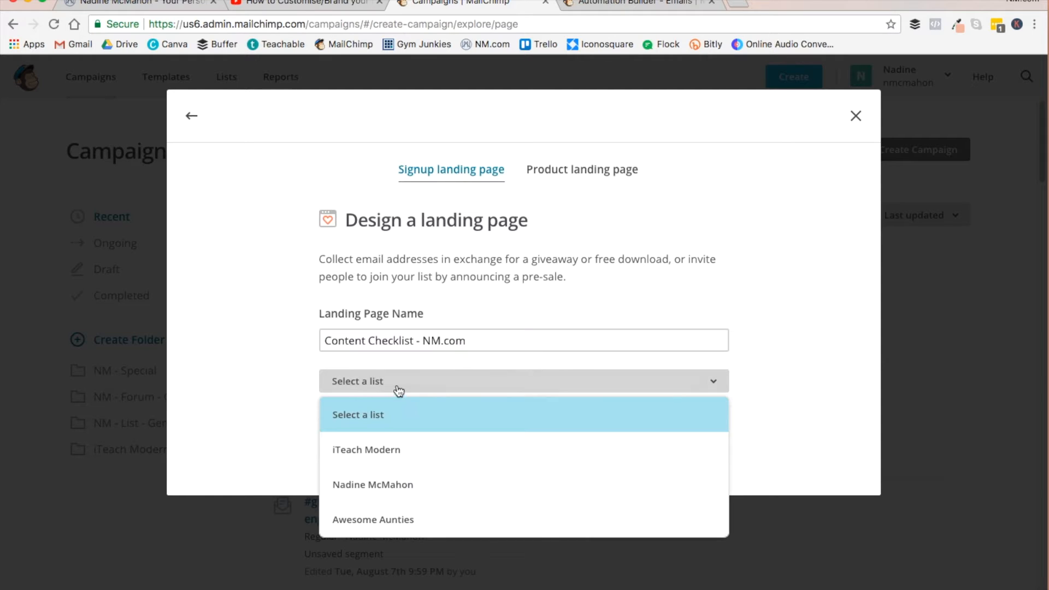
{"action": "left_click", "coordinate": [366, 497]}
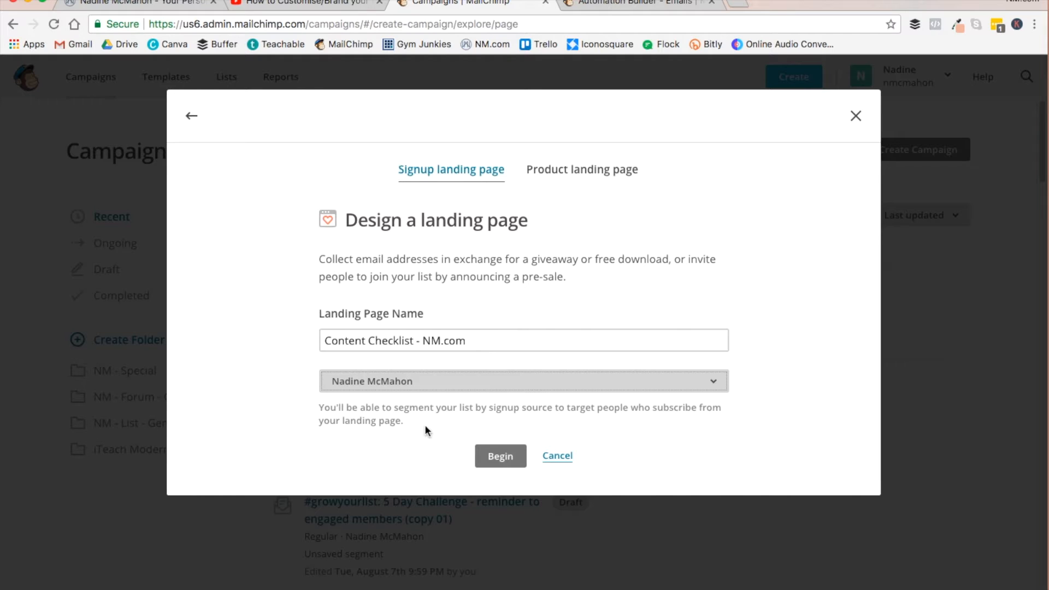
{"action": "left_click", "coordinate": [500, 457]}
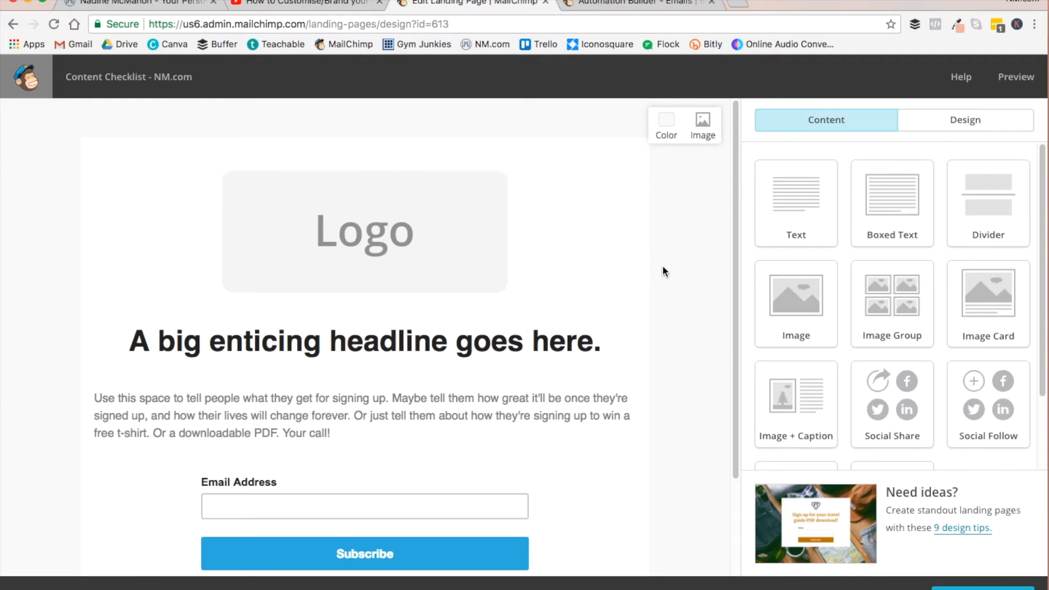
- Replace the landing page's placeholder logo with the beach-photo "betteryou" header image from My Files
{"action": "scroll", "coordinate": [671, 305], "scroll_direction": "down", "scroll_amount": 3}
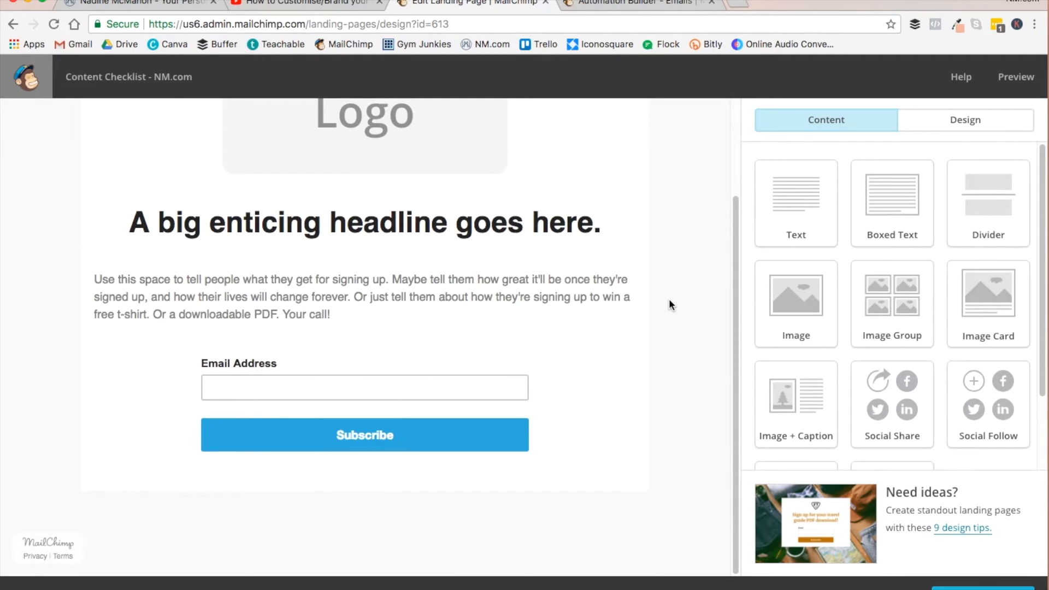
{"action": "scroll", "coordinate": [671, 304], "scroll_direction": "up", "scroll_amount": 2}
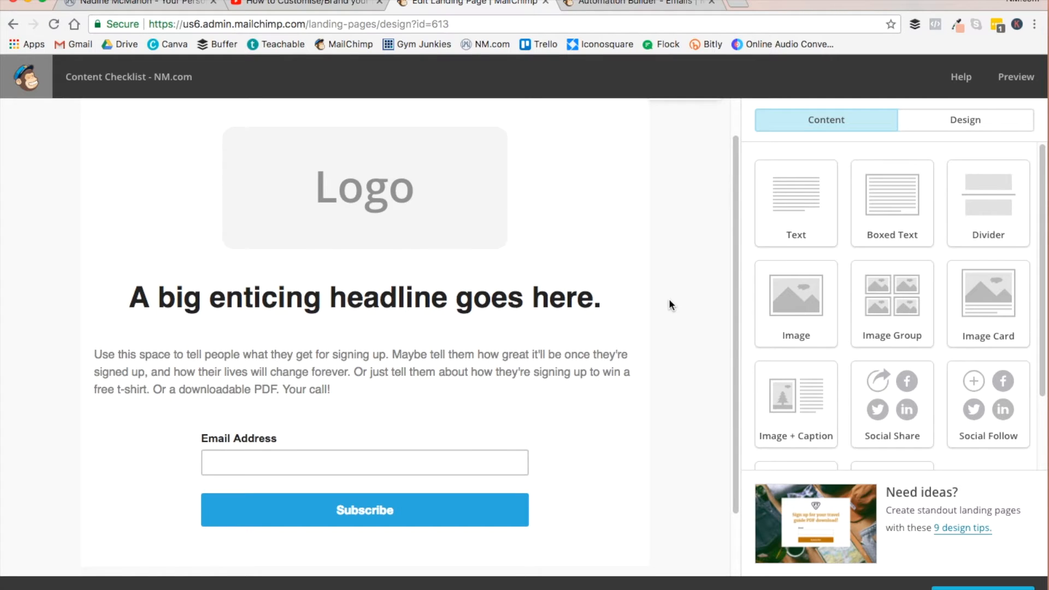
{"action": "scroll", "coordinate": [673, 310], "scroll_direction": "up", "scroll_amount": 1}
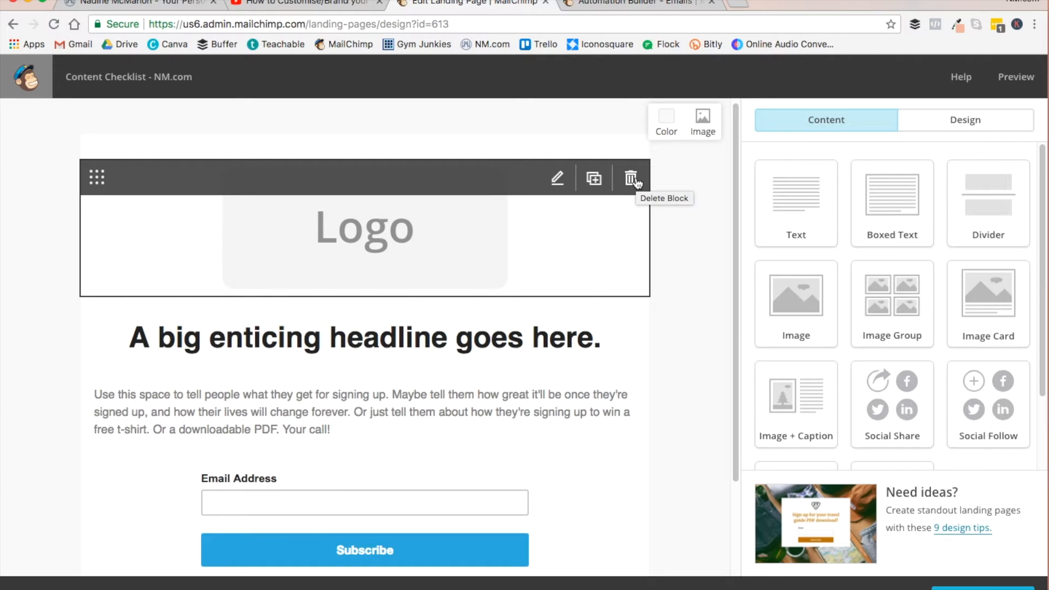
{"action": "left_click", "coordinate": [558, 179]}
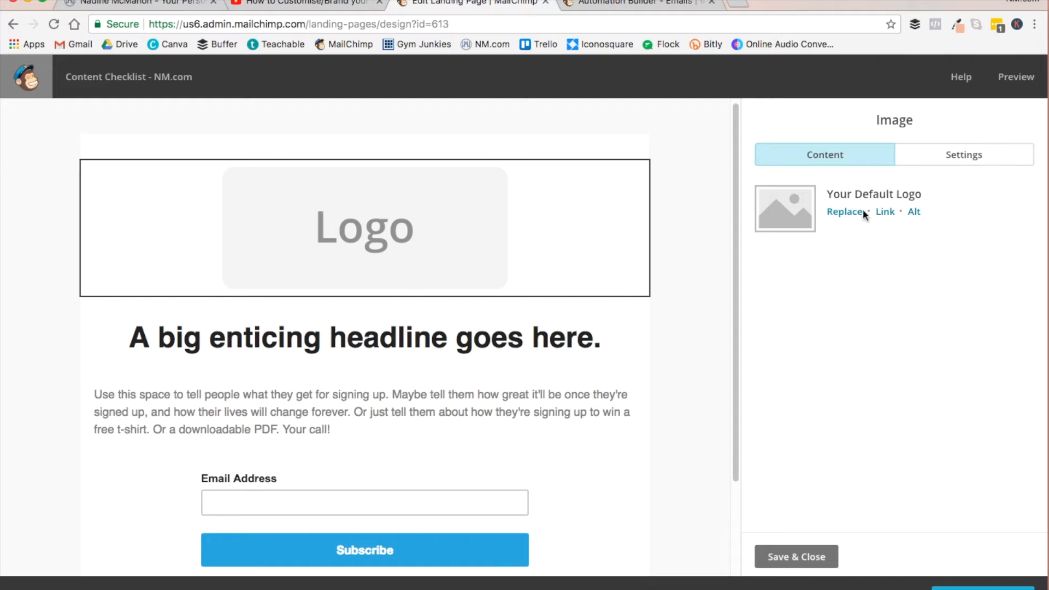
{"action": "left_click", "coordinate": [844, 212]}
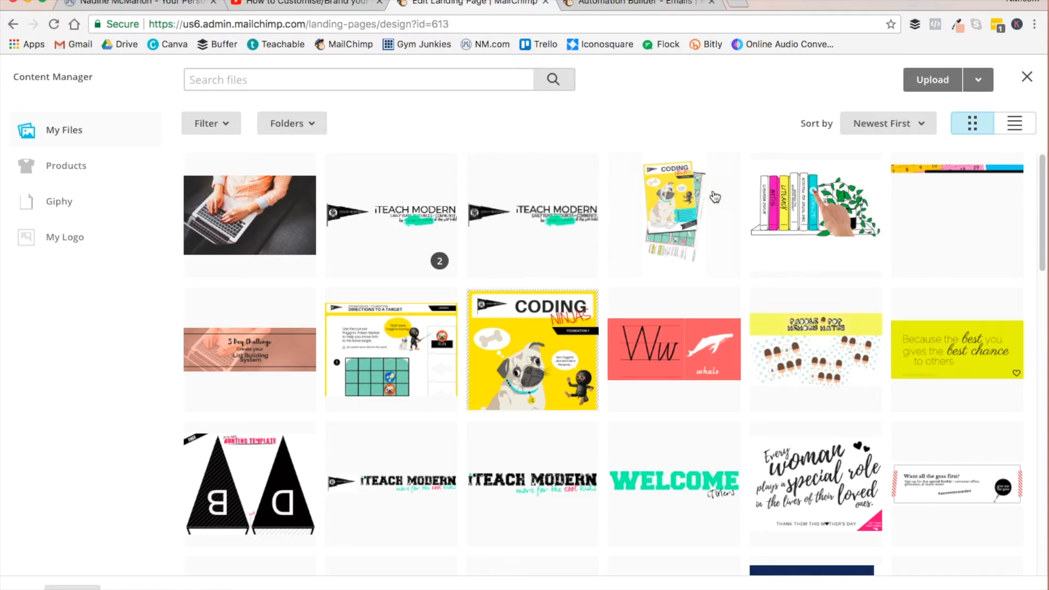
{"action": "scroll", "coordinate": [508, 354], "scroll_direction": "down", "scroll_amount": 8}
{"action": "scroll", "coordinate": [508, 354], "scroll_direction": "up", "scroll_amount": 2}
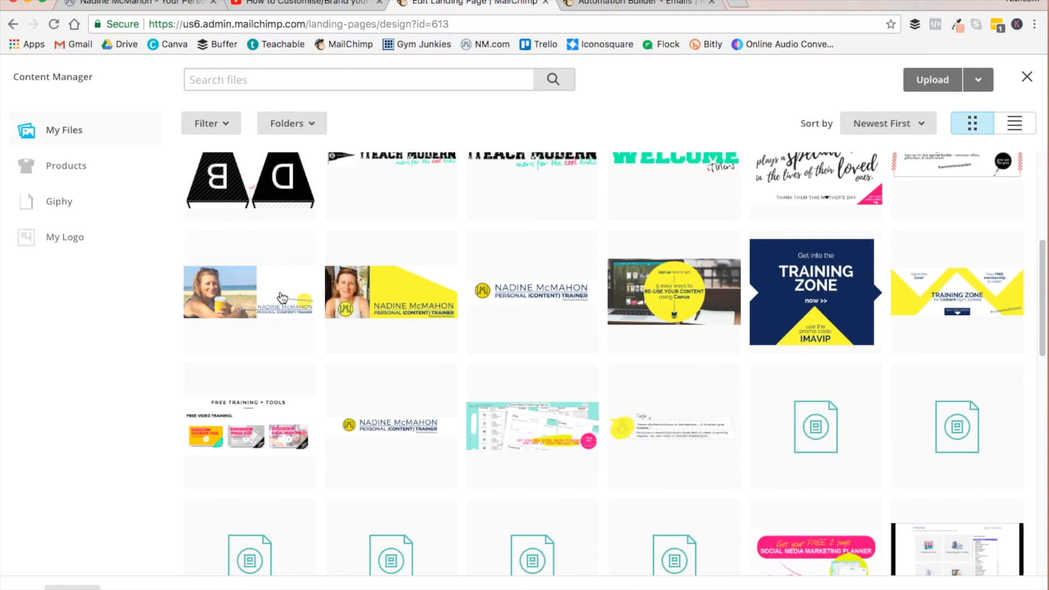
{"action": "left_click", "coordinate": [281, 296]}
{"action": "left_click", "coordinate": [978, 83]}
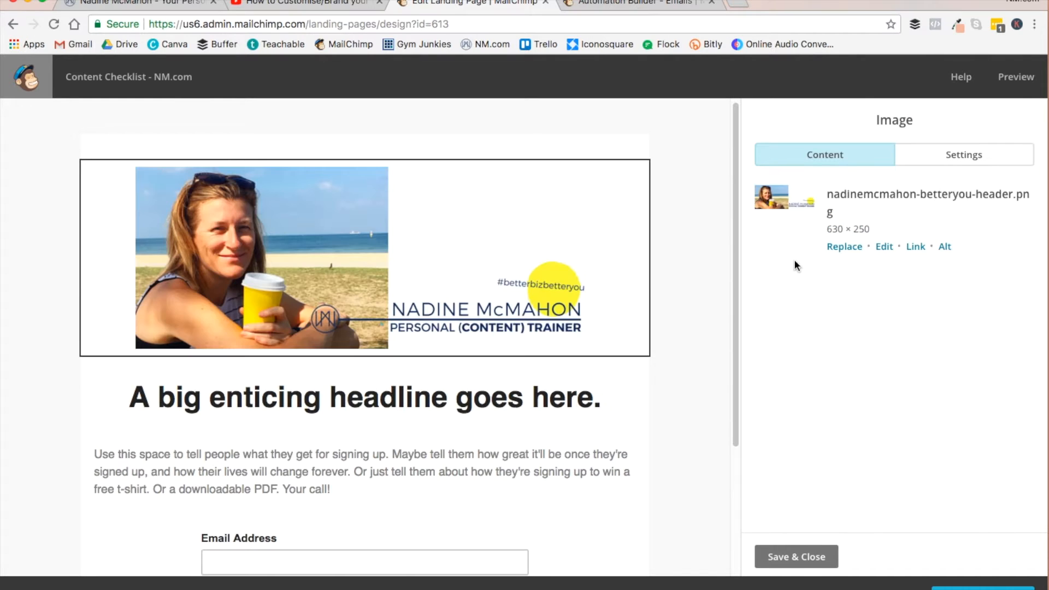
{"action": "scroll", "coordinate": [696, 391], "scroll_direction": "down", "scroll_amount": 5}
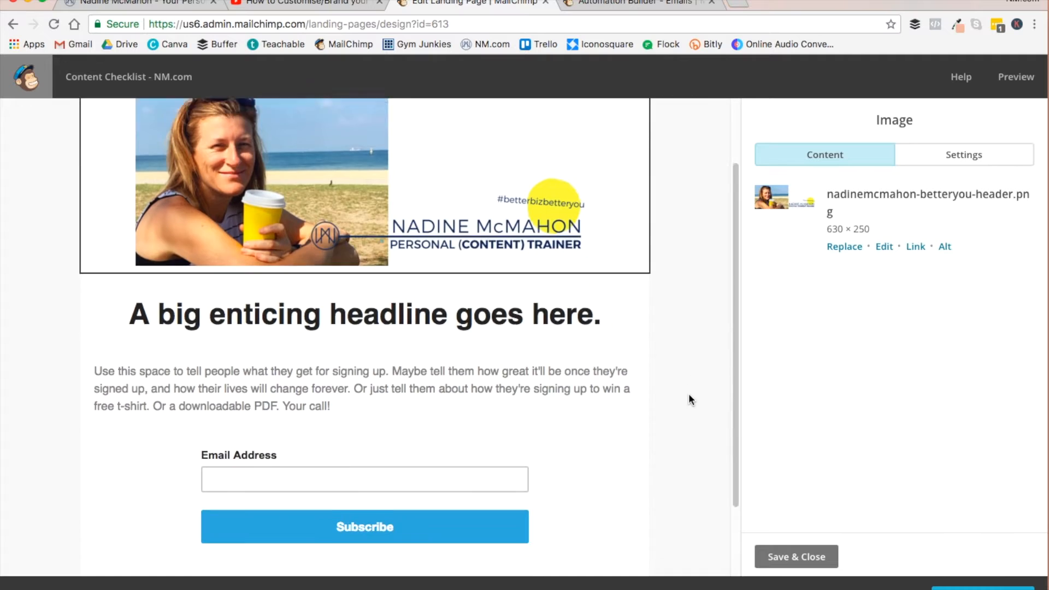
- Replace the placeholder headline with "Grab your free Content Checklist here!"
{"action": "mouse_move", "coordinate": [392, 269]}
{"action": "left_click", "coordinate": [555, 259]}
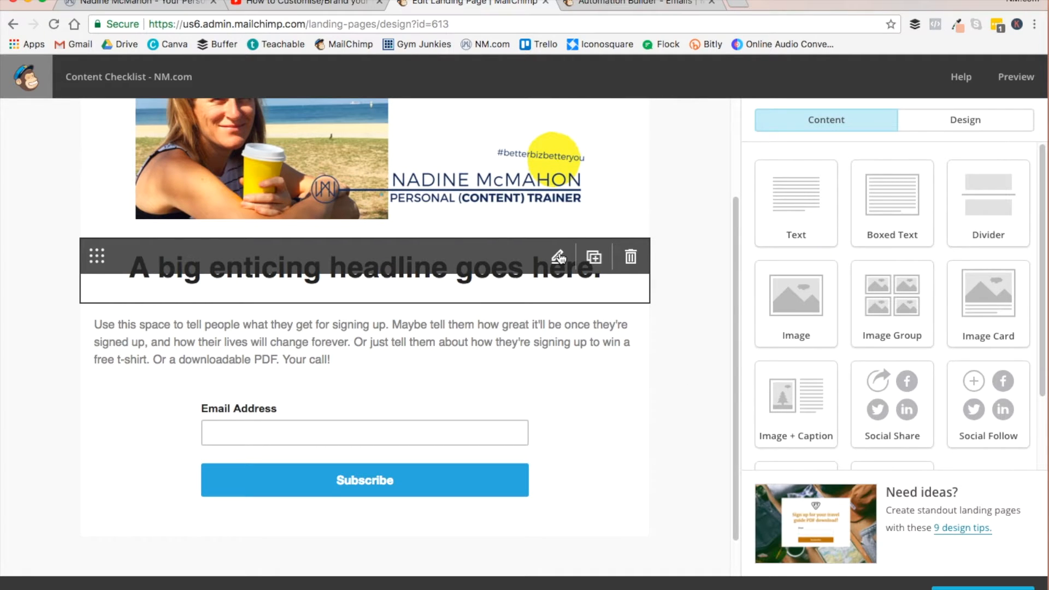
{"action": "left_click", "coordinate": [558, 258]}
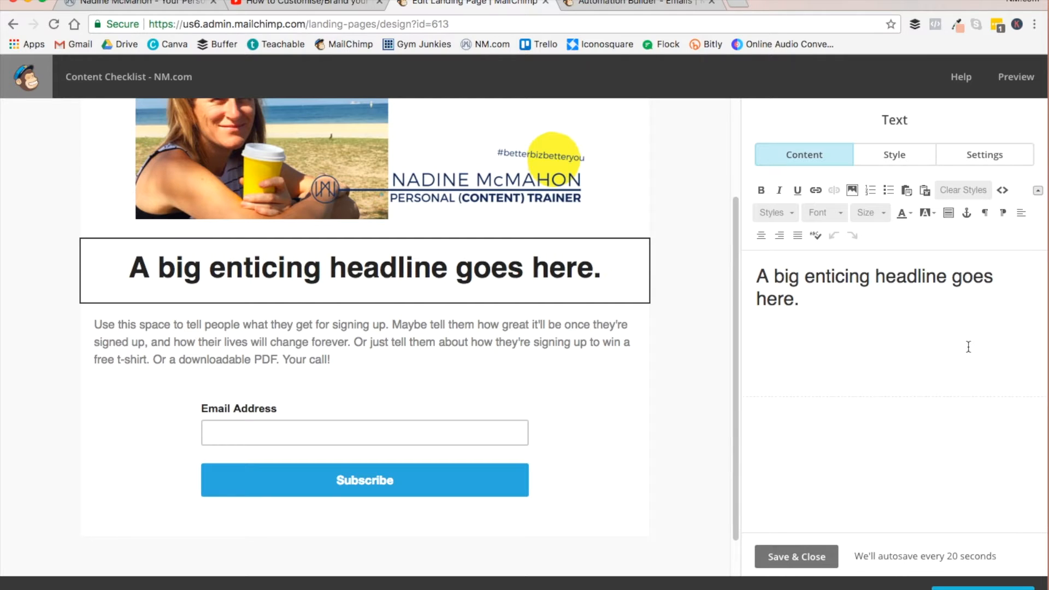
{"action": "left_click_drag", "start_coordinate": [817, 309], "coordinate": [740, 260]}
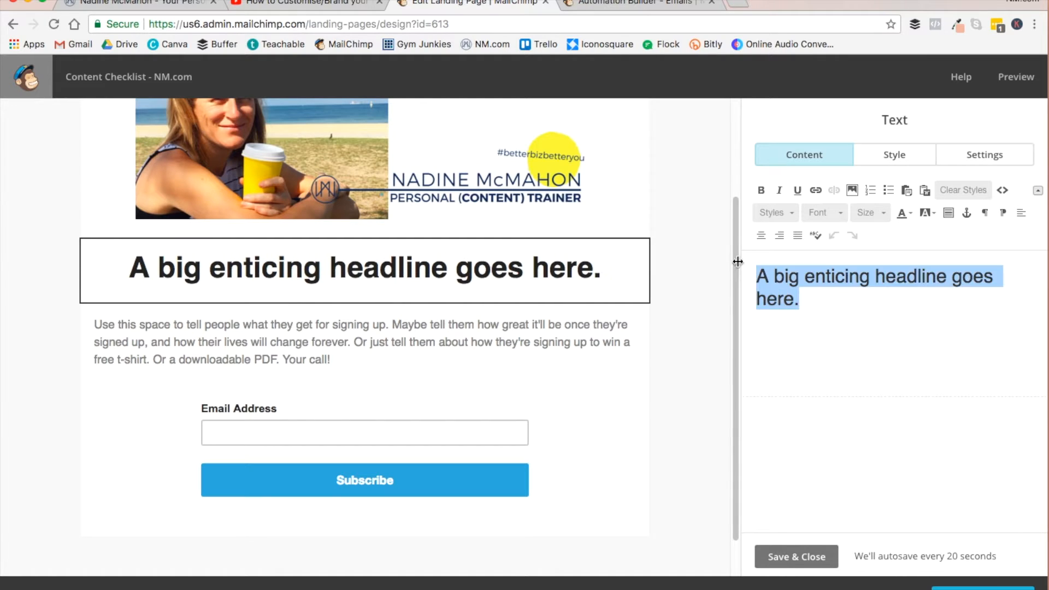
{"action": "left_click", "coordinate": [290, 4]}
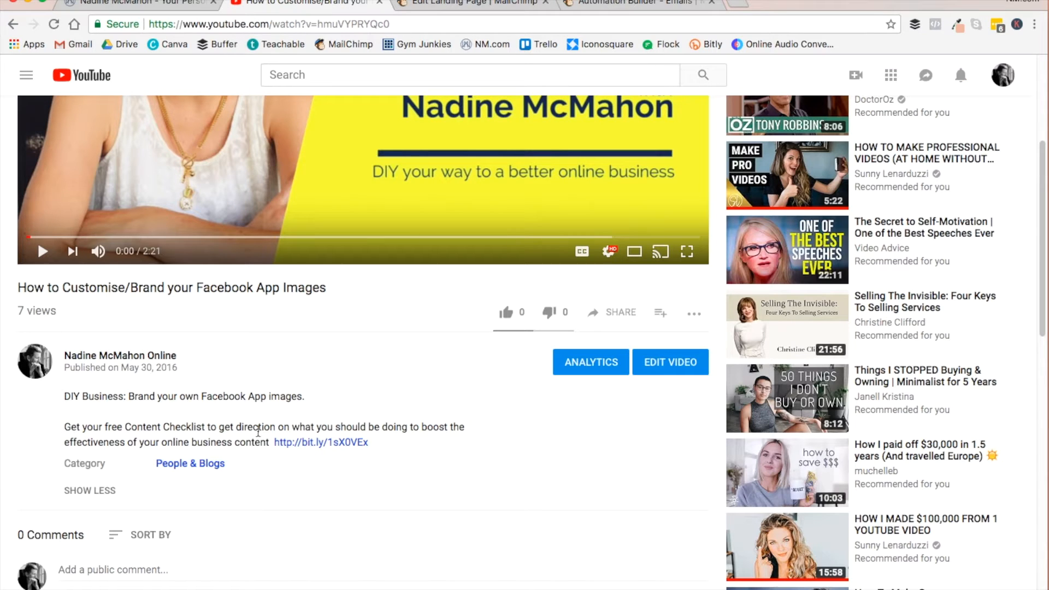
{"action": "left_click", "coordinate": [475, 3]}
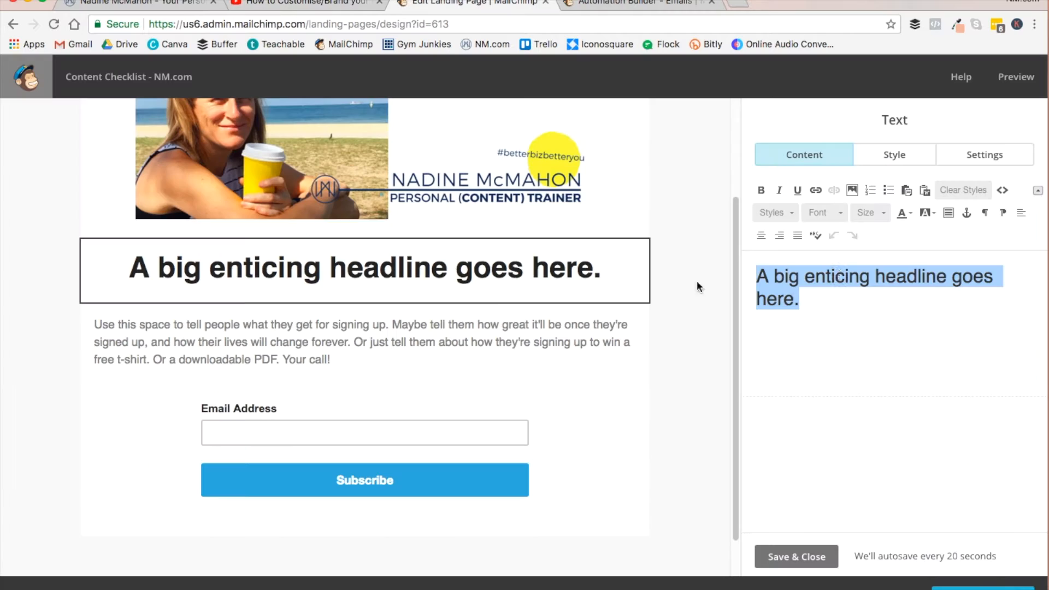
{"action": "type", "text": "Grab"}
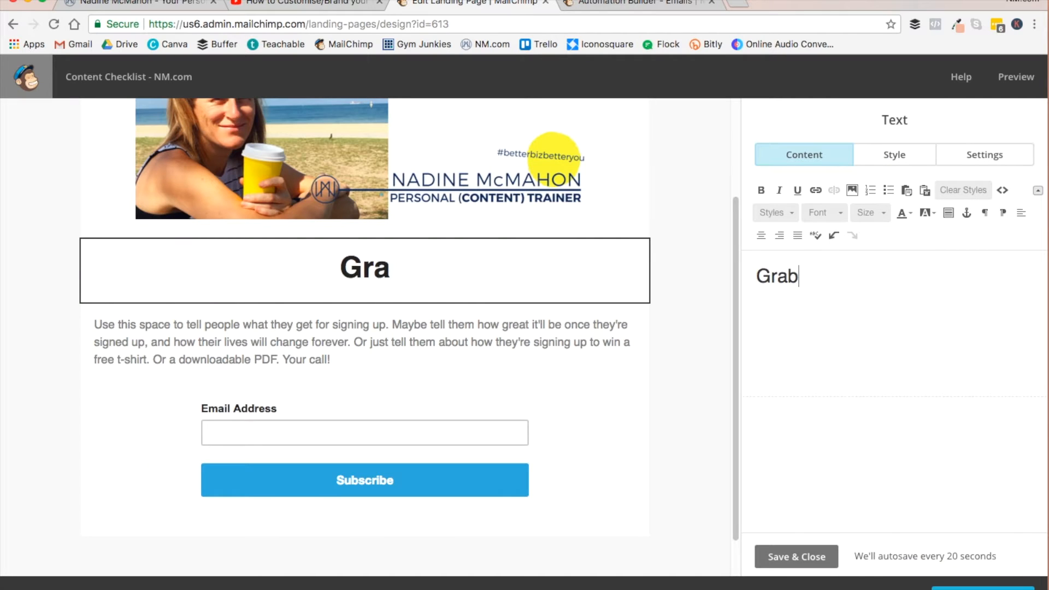
{"action": "type", "text": " your free Contne"}
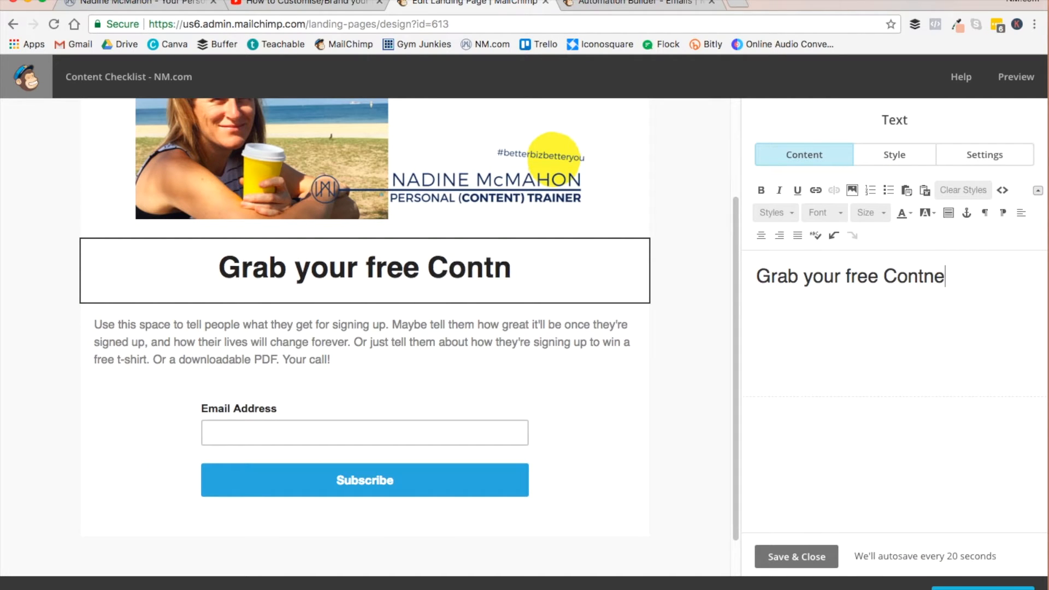
{"action": "key", "text": "BackSpace"}
{"action": "key", "text": "BackSpace"}
{"action": "type", "text": "ent Chec"}
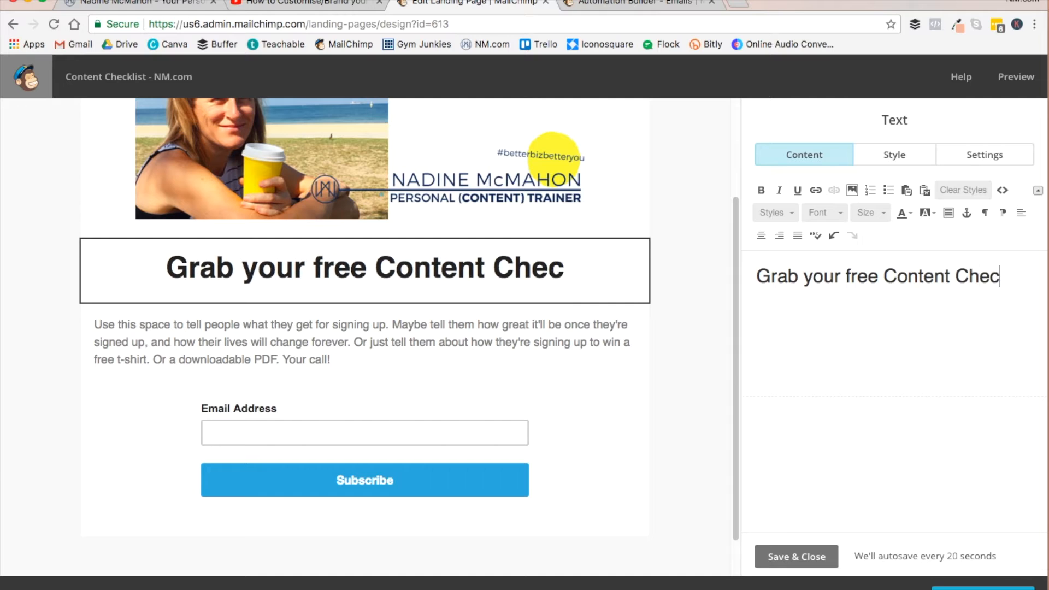
{"action": "type", "text": "klist here!"}
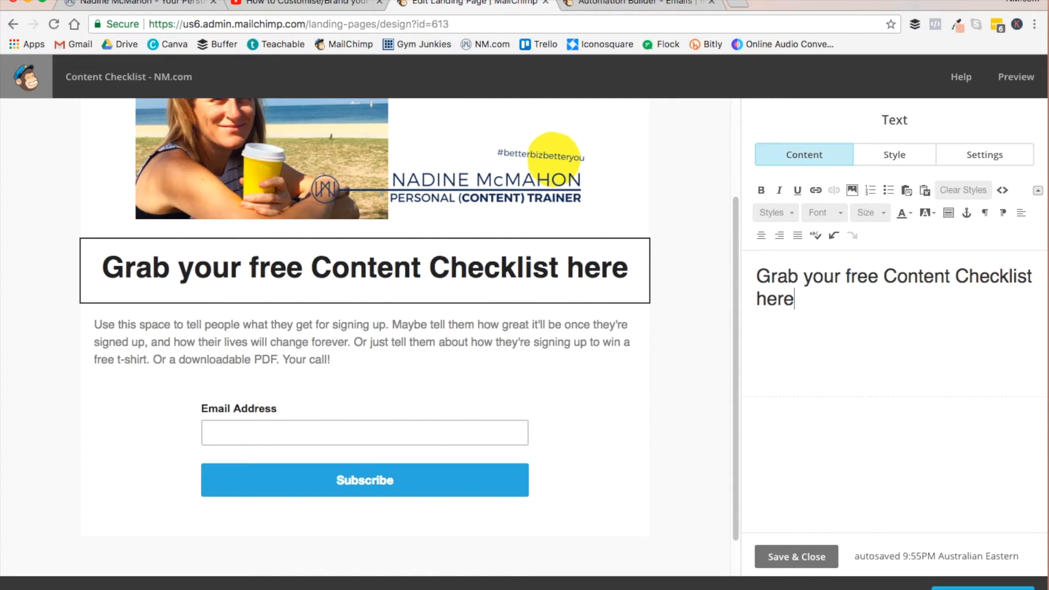
- Delete the placeholder description text block below the headline and confirm the deletion
{"action": "mouse_move", "coordinate": [326, 346]}
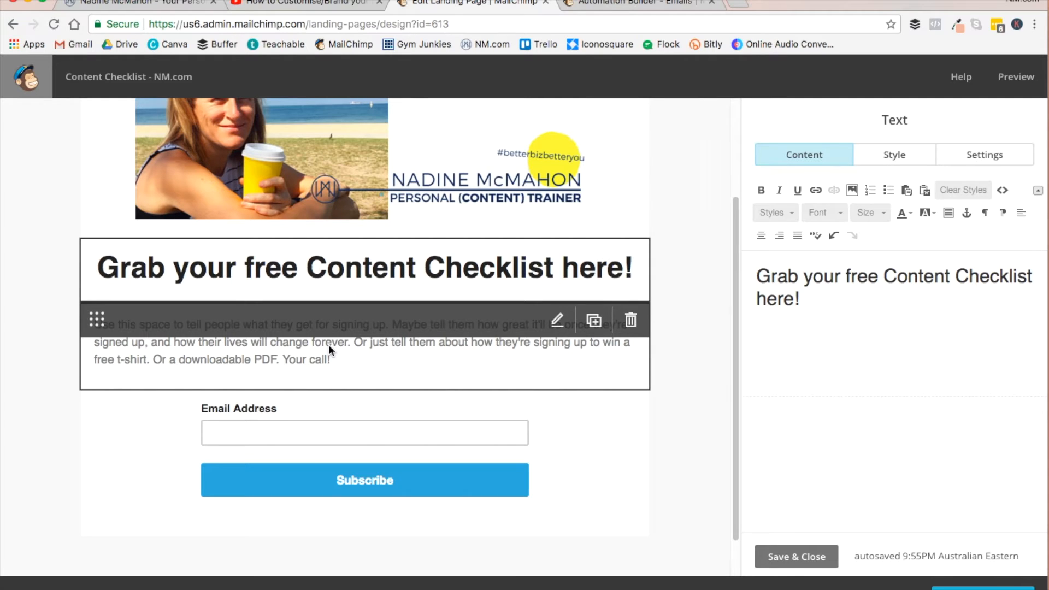
{"action": "left_click", "coordinate": [631, 320]}
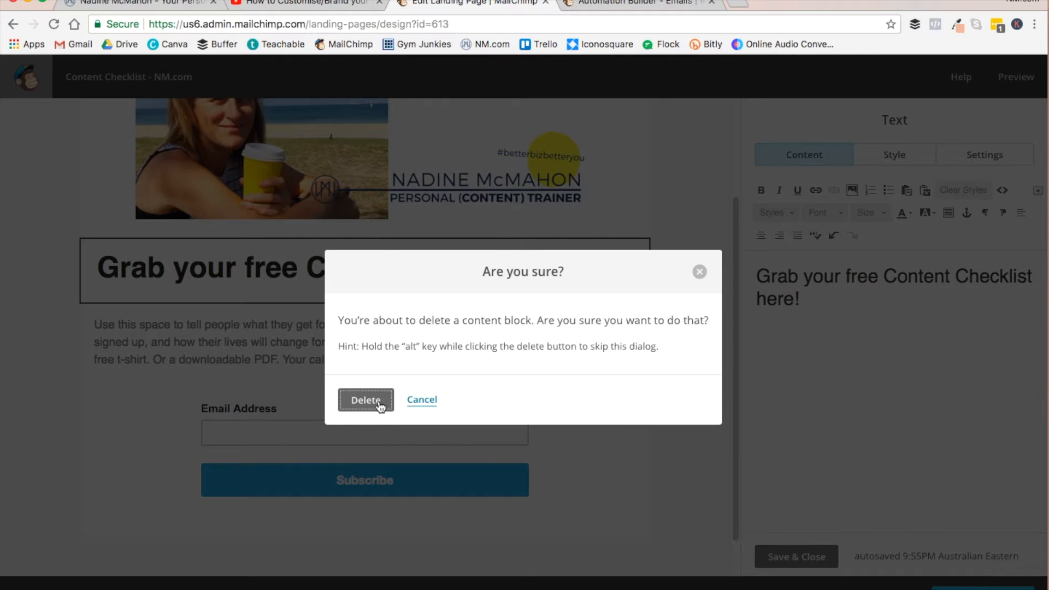
{"action": "left_click", "coordinate": [378, 402]}
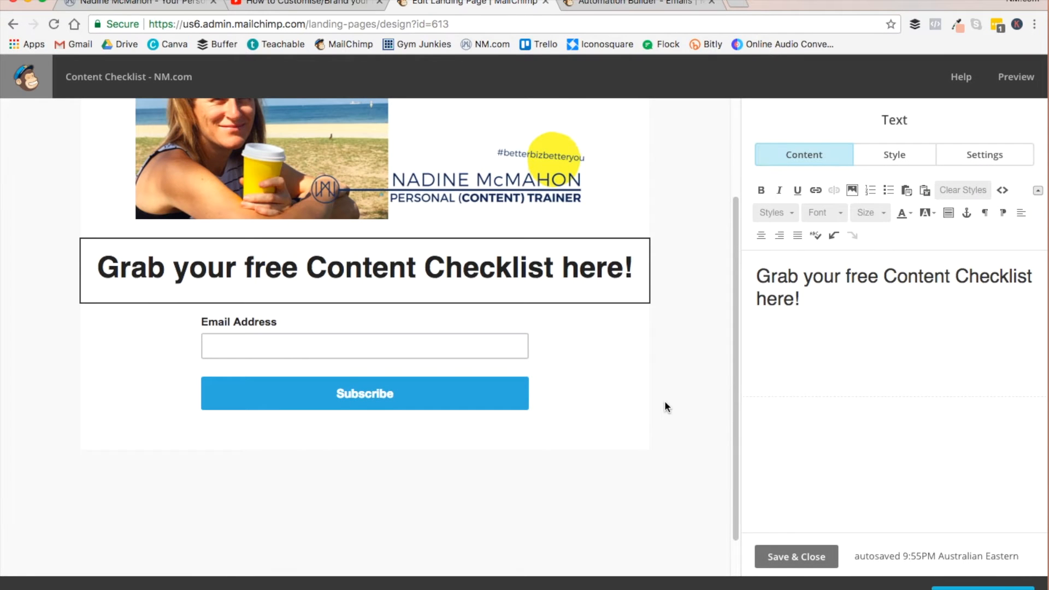
- Add the First Name field to the signup form and make it required
{"action": "left_click", "coordinate": [594, 323]}
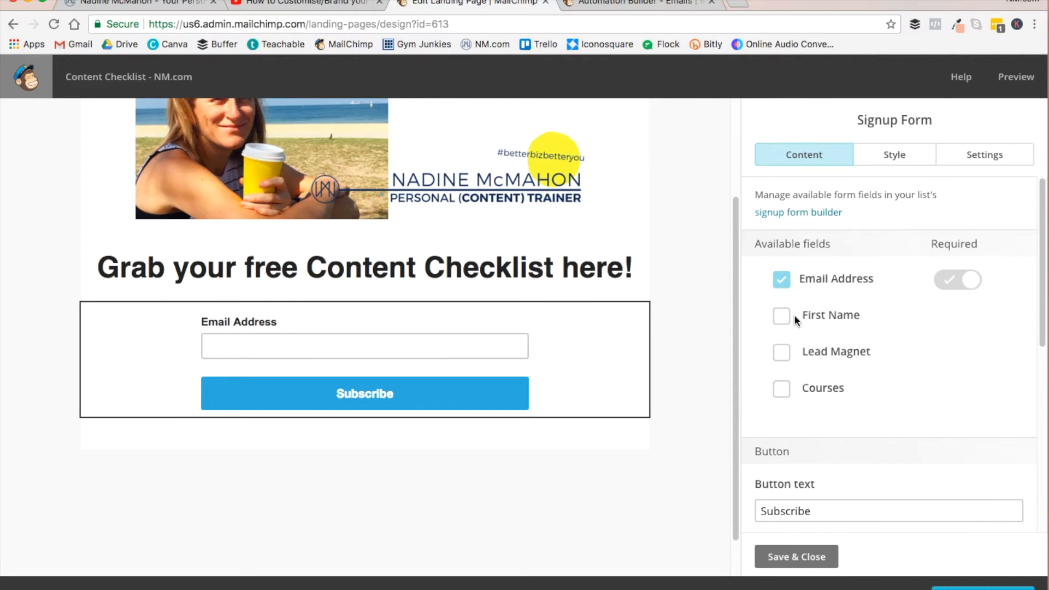
{"action": "left_click", "coordinate": [782, 317]}
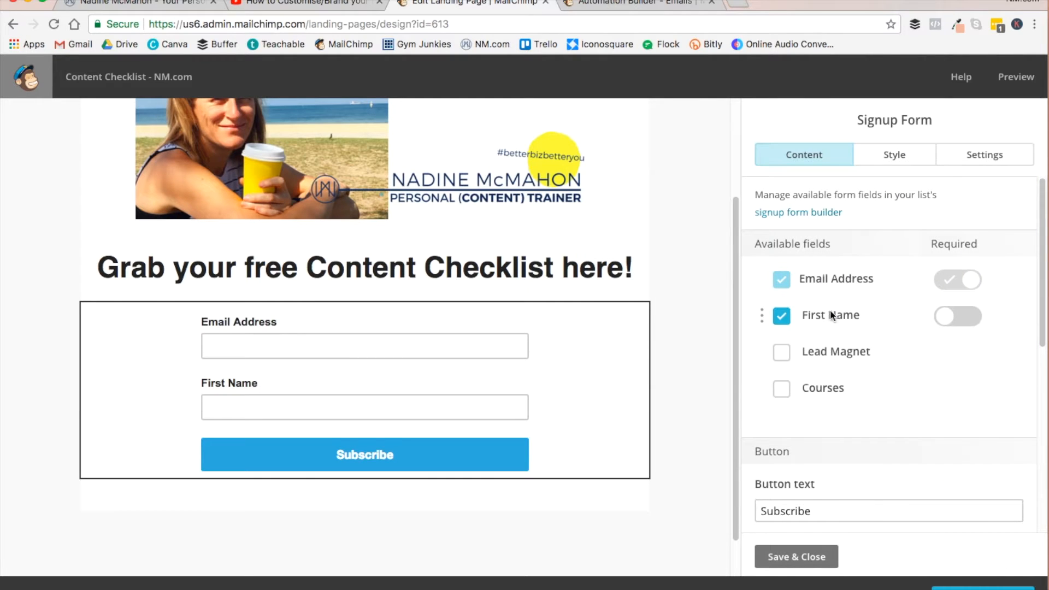
{"action": "left_click", "coordinate": [957, 316]}
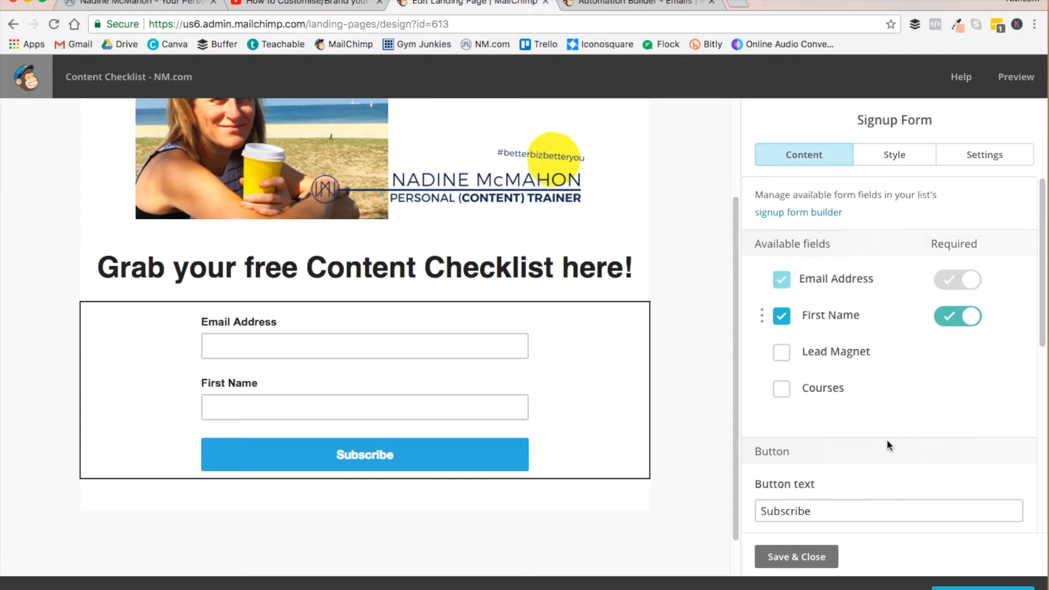
- Change the signup form's button text to "Send it to me!"
{"action": "scroll", "coordinate": [891, 443], "scroll_direction": "down", "scroll_amount": 3}
{"action": "double_click", "coordinate": [791, 398]}
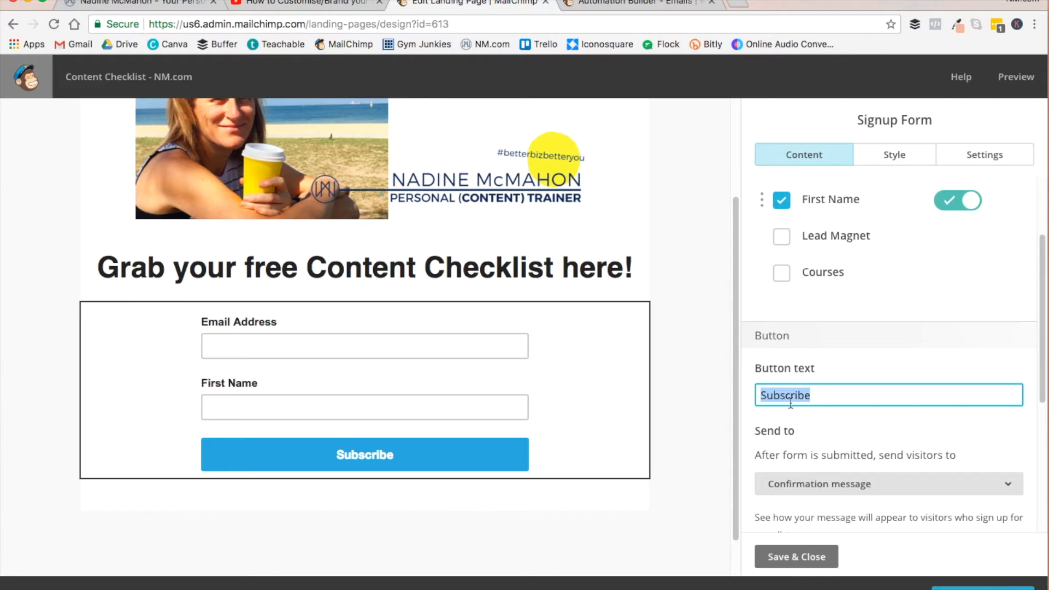
{"action": "type", "text": "Send it to me!"}
- Review the after-submission destination options and the confirmation message text, and save the signup form with Confirmation message kept
{"action": "scroll", "coordinate": [894, 426], "scroll_direction": "down", "scroll_amount": 5}
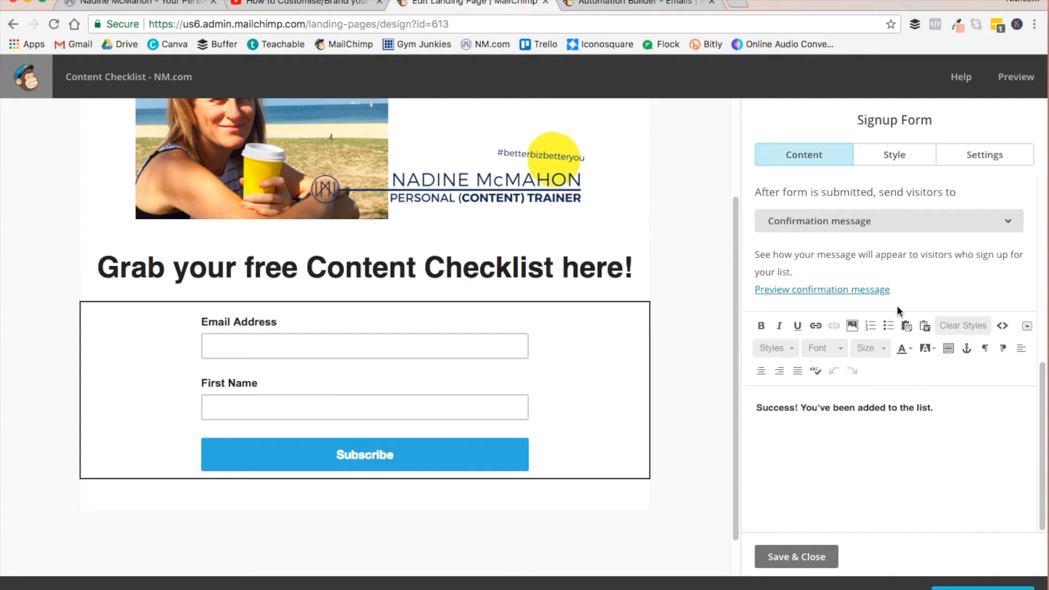
{"action": "scroll", "coordinate": [897, 284], "scroll_direction": "up", "scroll_amount": 2}
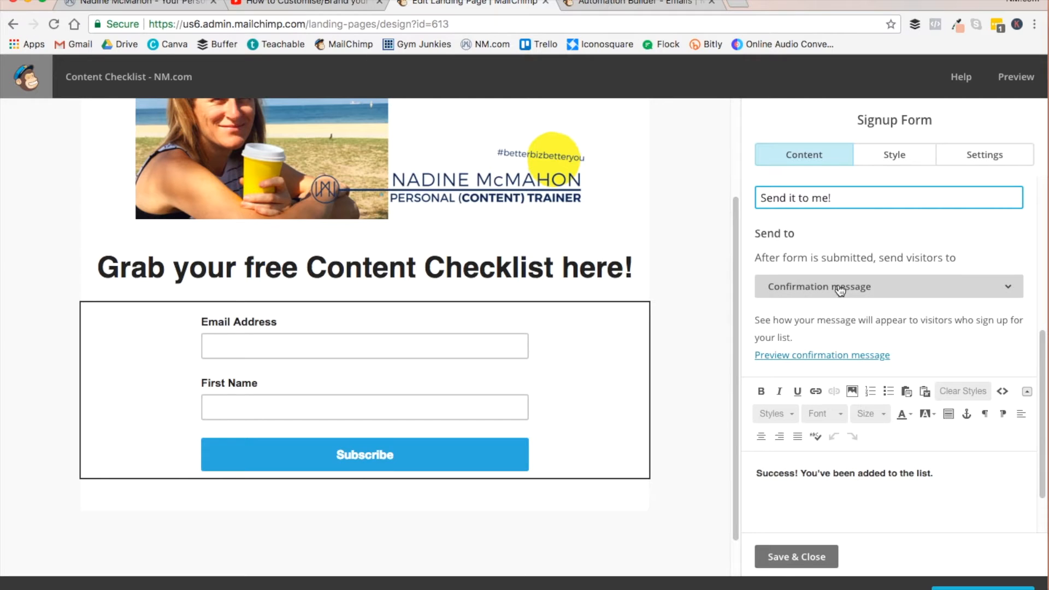
{"action": "left_click", "coordinate": [839, 289]}
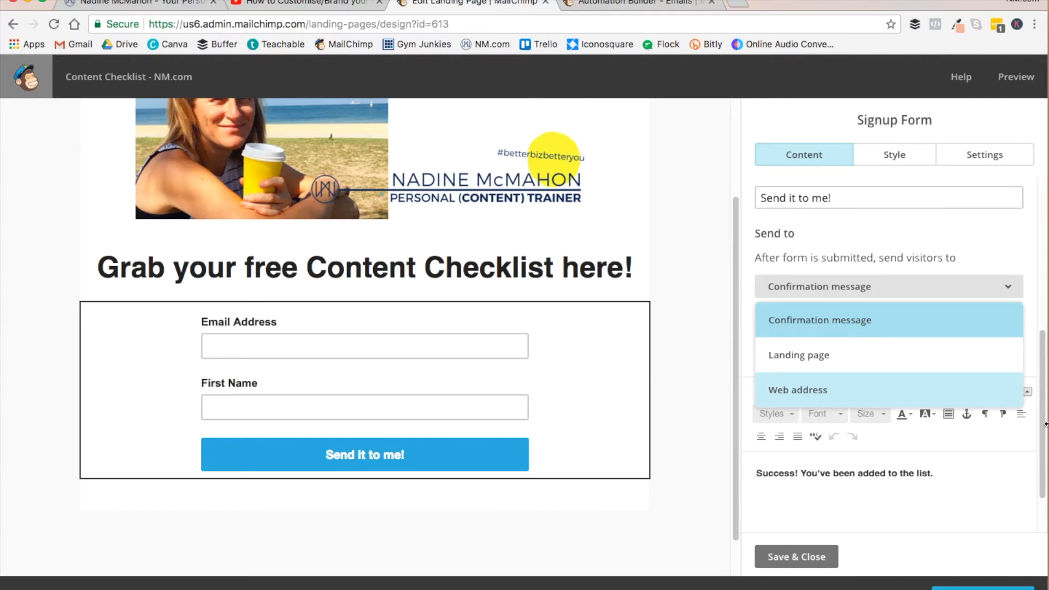
{"action": "left_click_drag", "start_coordinate": [962, 473], "coordinate": [716, 471]}
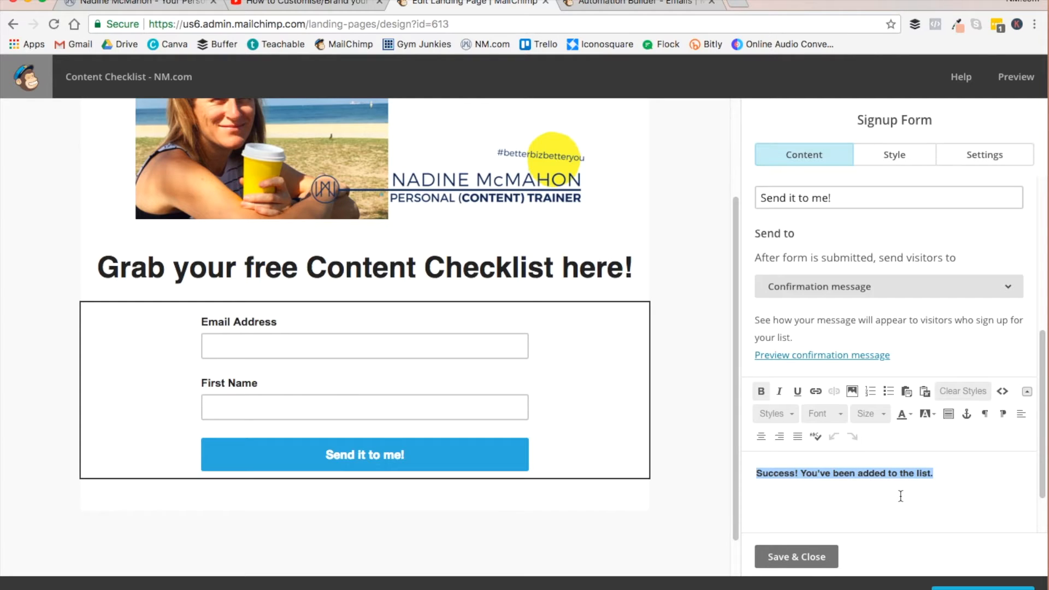
{"action": "left_click", "coordinate": [795, 557]}
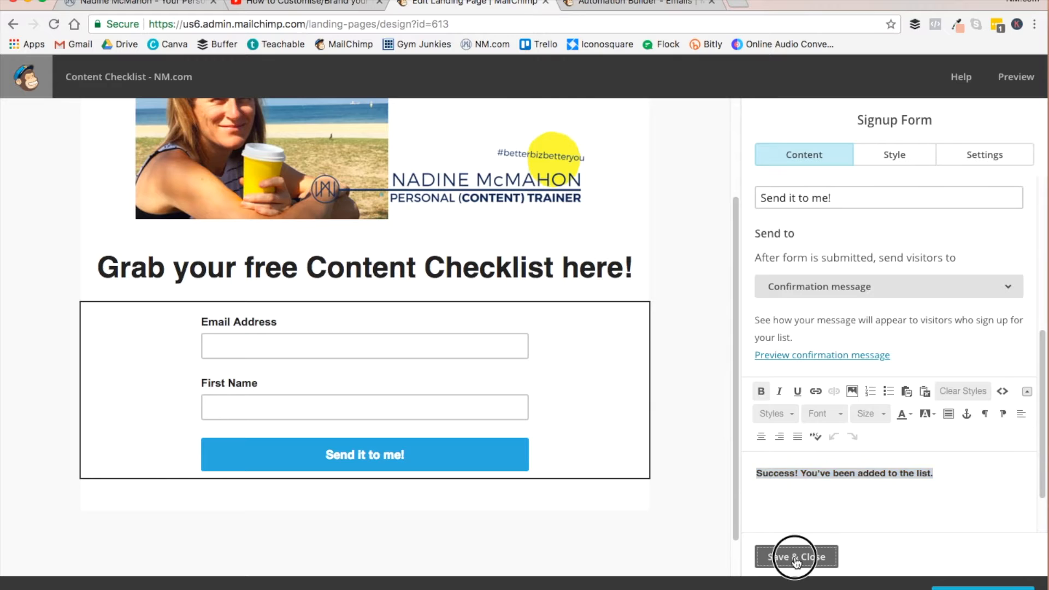
- Reopen the signup form's styling and set the form label text color to yellow #f2f22f
{"action": "mouse_move", "coordinate": [448, 476]}
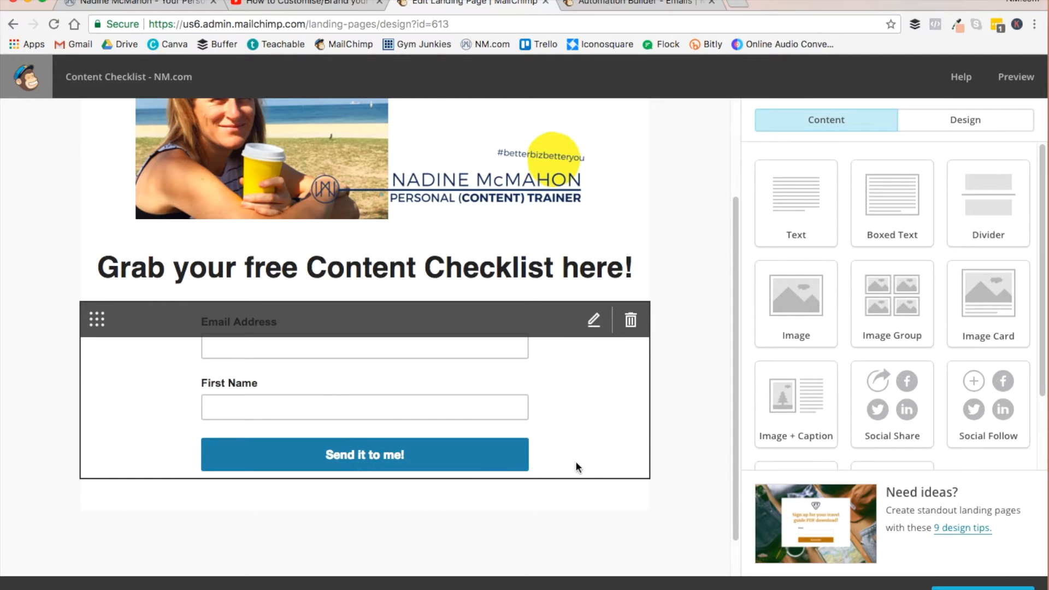
{"action": "left_click", "coordinate": [592, 330]}
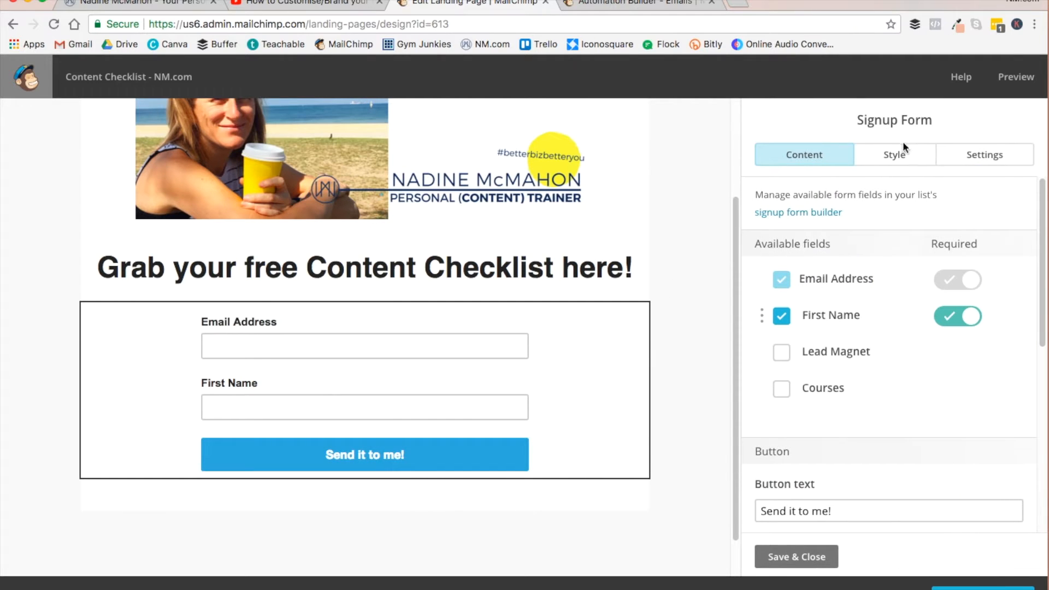
{"action": "left_click", "coordinate": [903, 146]}
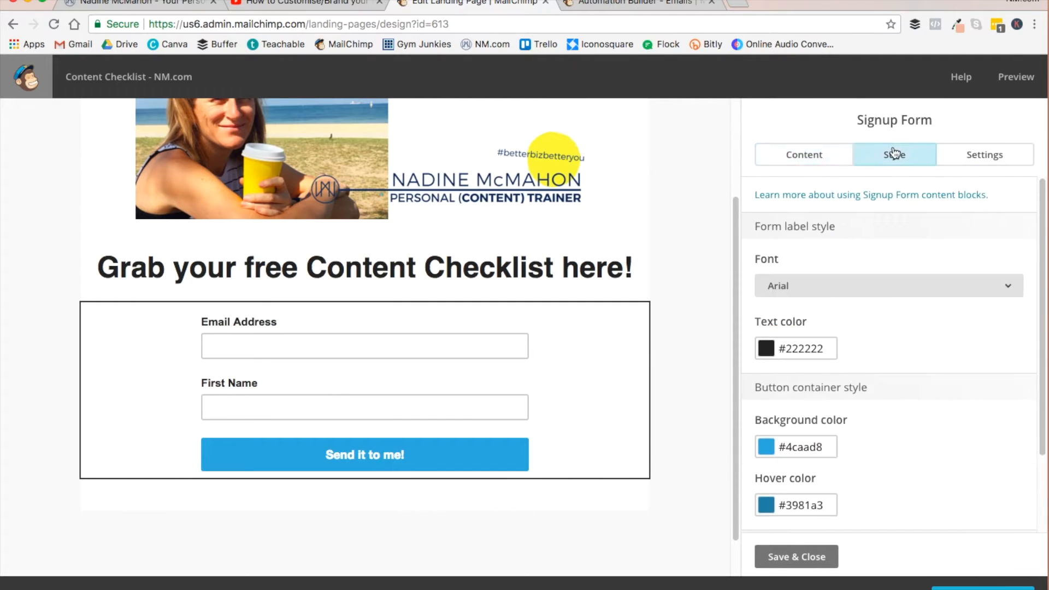
{"action": "left_click", "coordinate": [802, 349]}
{"action": "left_click", "coordinate": [882, 421]}
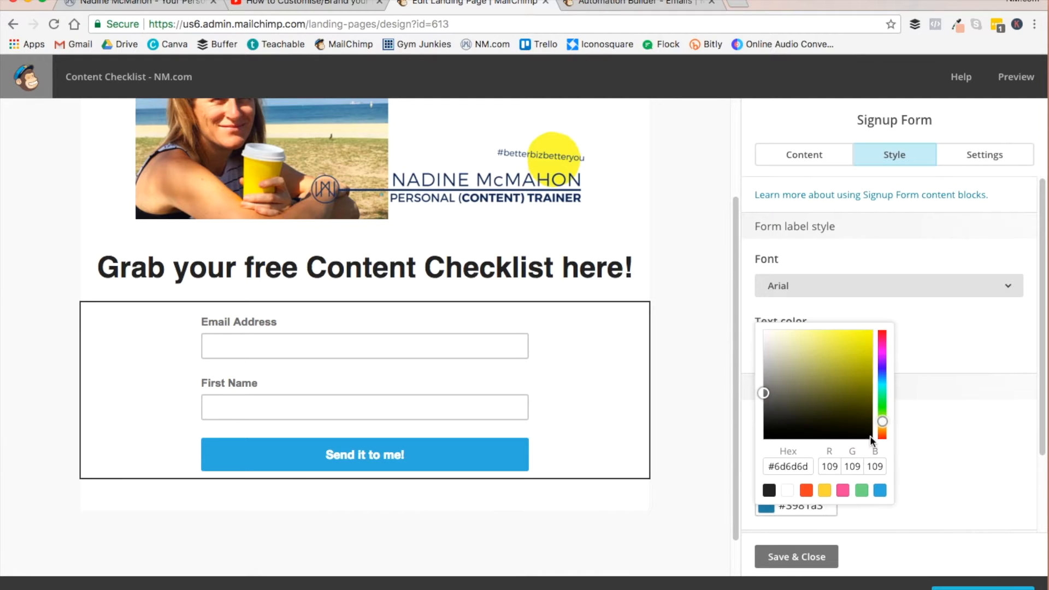
{"action": "left_click_drag", "start_coordinate": [850, 356], "coordinate": [852, 336]}
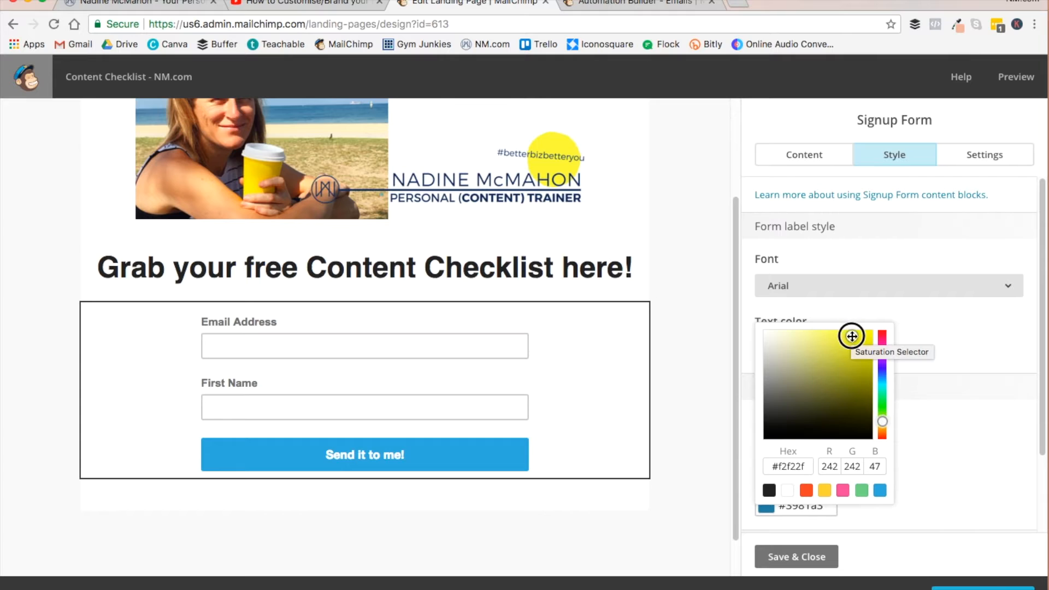
{"action": "left_click", "coordinate": [922, 491]}
- Set the signup button's text color to #000 and save the signup form
{"action": "scroll", "coordinate": [859, 440], "scroll_direction": "down", "scroll_amount": 3}
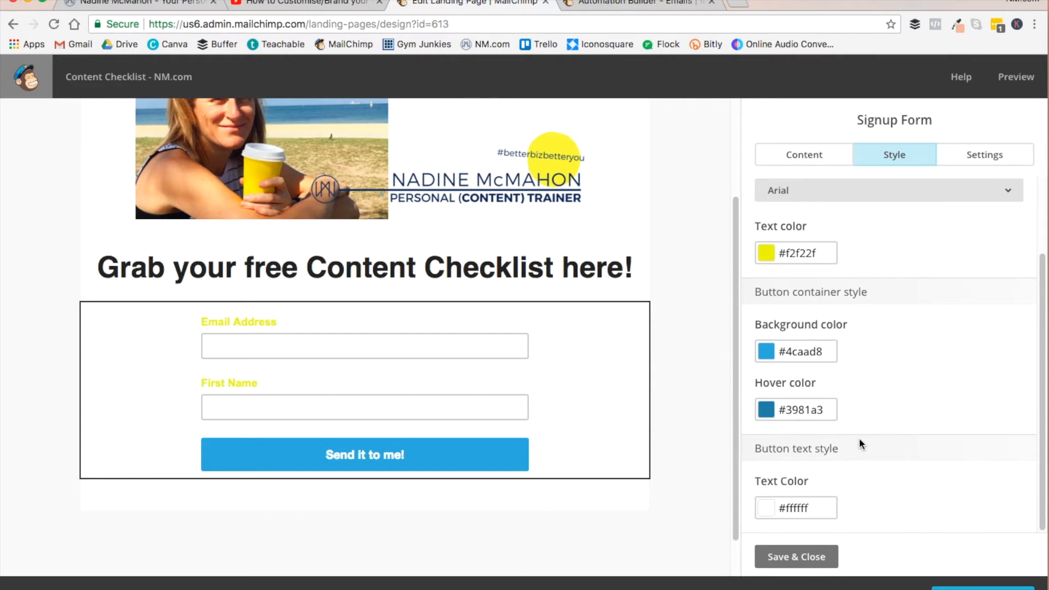
{"action": "left_click", "coordinate": [799, 507]}
{"action": "double_click", "coordinate": [800, 508]}
{"action": "type", "text": "000"}
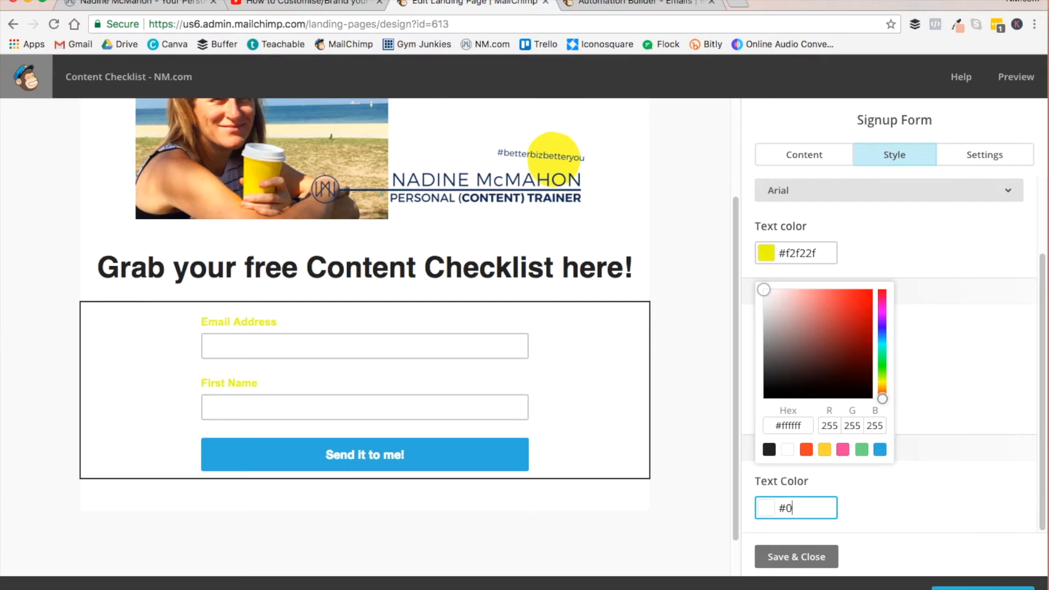
{"action": "left_click", "coordinate": [799, 558]}
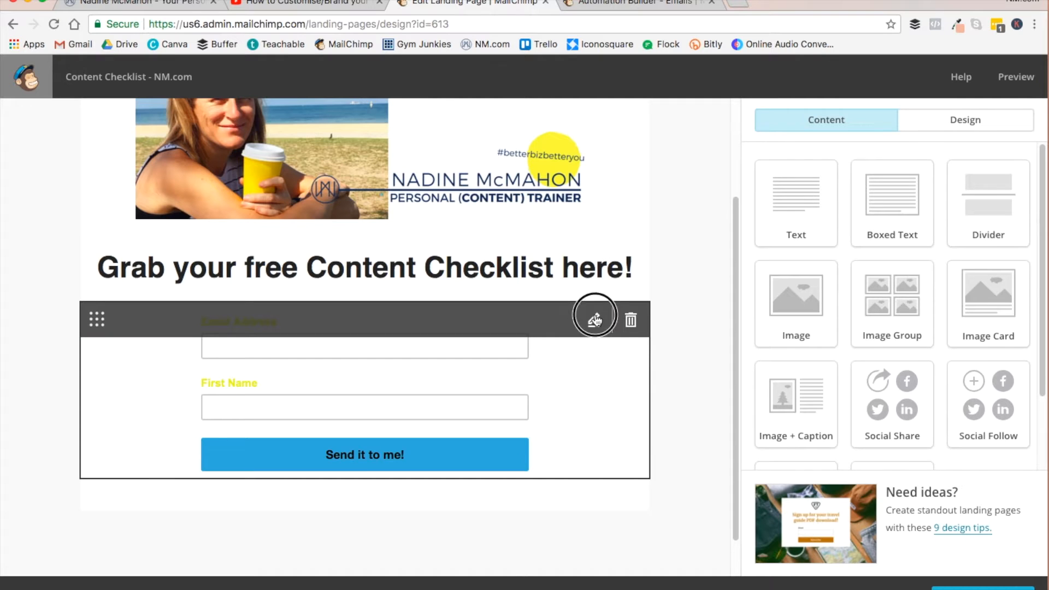
{"action": "left_click", "coordinate": [601, 321]}
{"action": "left_click", "coordinate": [817, 559]}
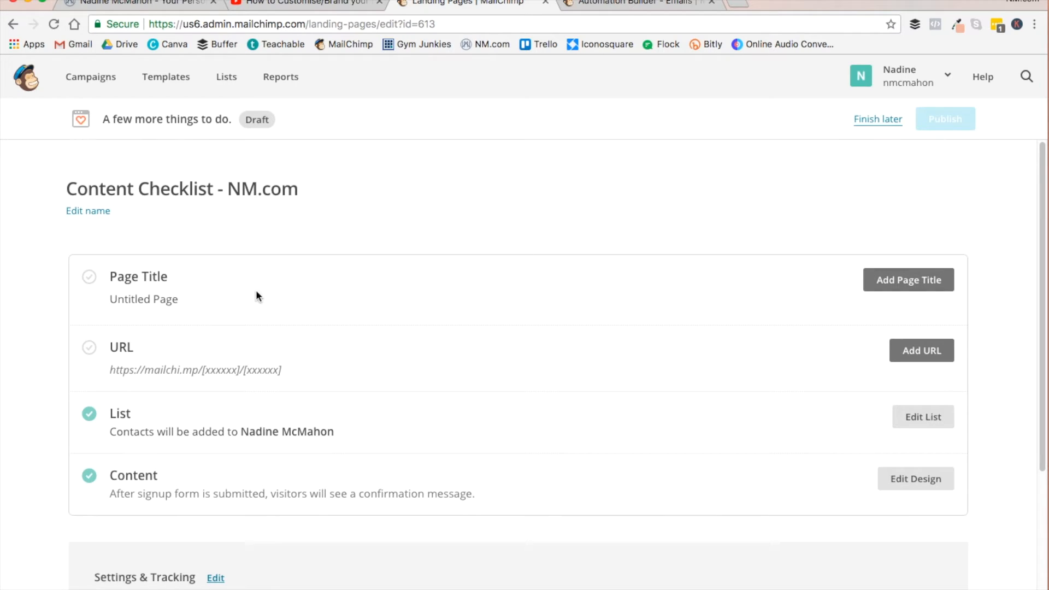
- Set the landing page's title to "Grab your Content Checklist" and save it
{"action": "left_click", "coordinate": [906, 289]}
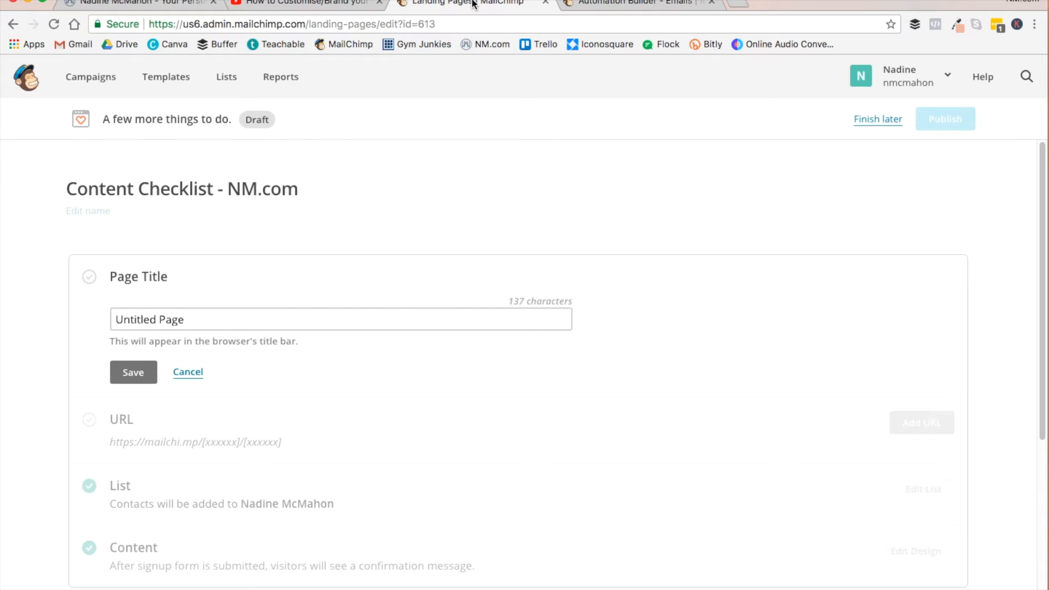
{"action": "double_click", "coordinate": [166, 320]}
{"action": "left_click_drag", "start_coordinate": [170, 320], "coordinate": [138, 320]}
{"action": "key", "text": "super+a"}
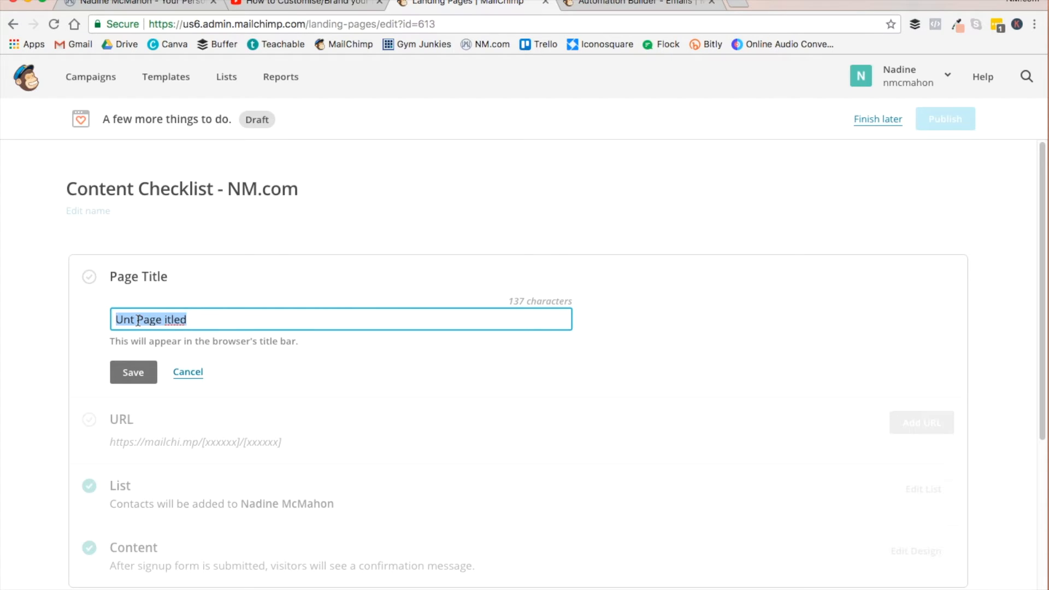
{"action": "type", "text": "Grab yo"}
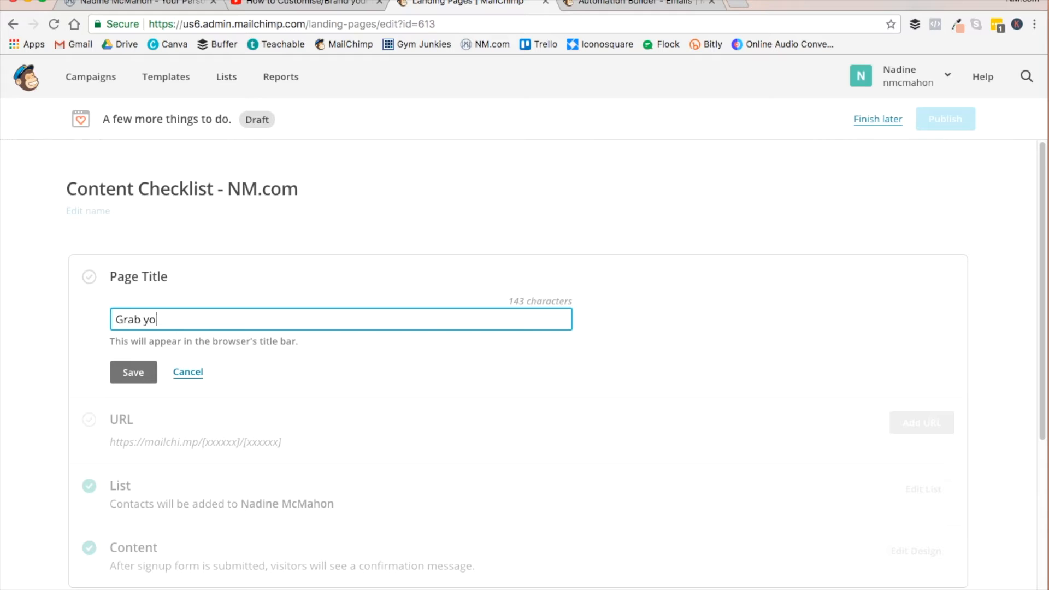
{"action": "type", "text": "ur Content Checklist"}
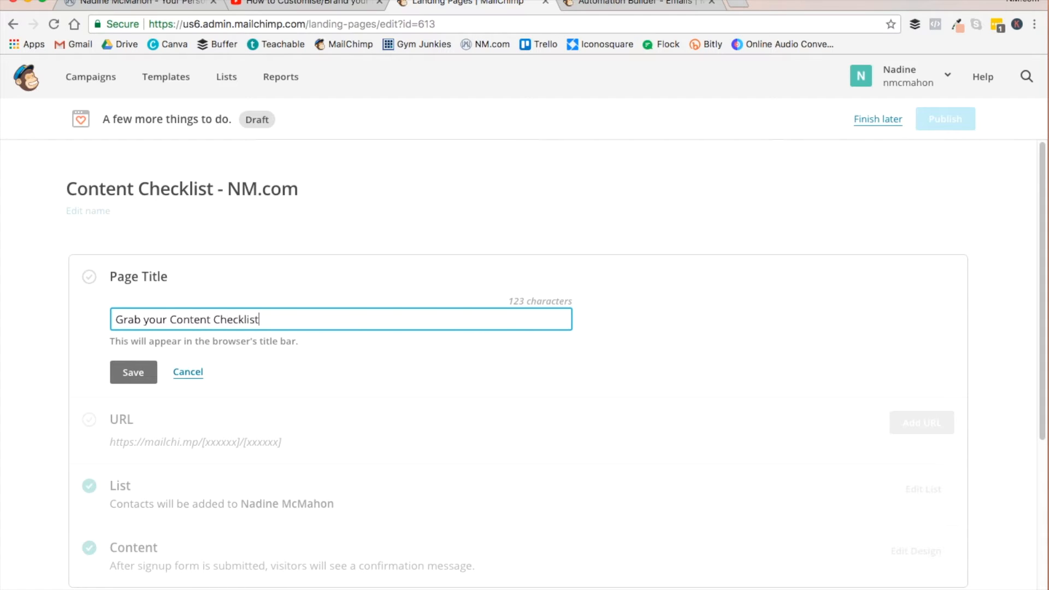
{"action": "left_click", "coordinate": [122, 371]}
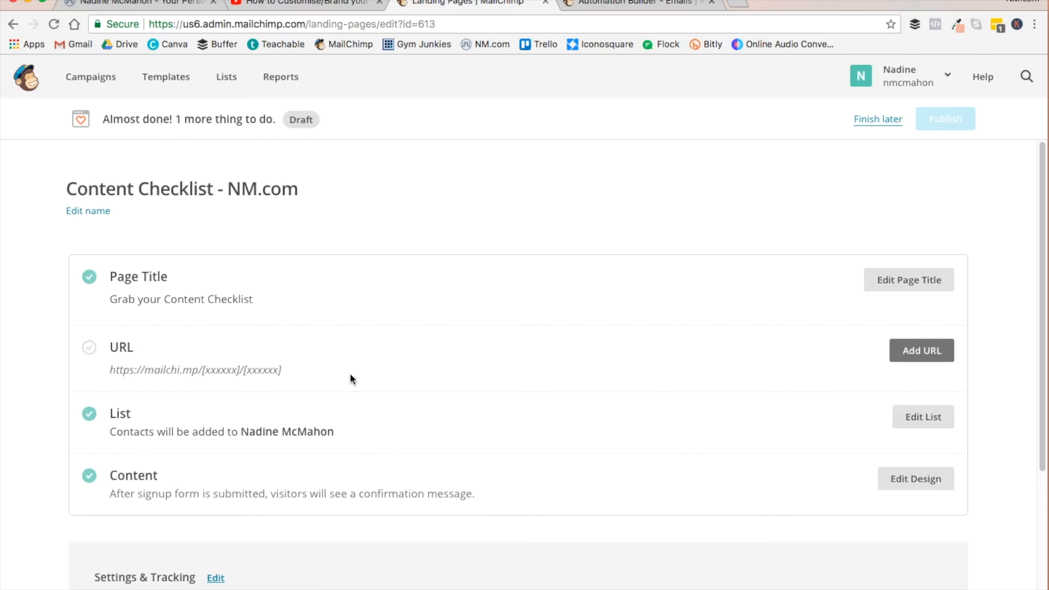
- Set the landing page's URL ending to "content-checklist" and save it
{"action": "left_click", "coordinate": [931, 357]}
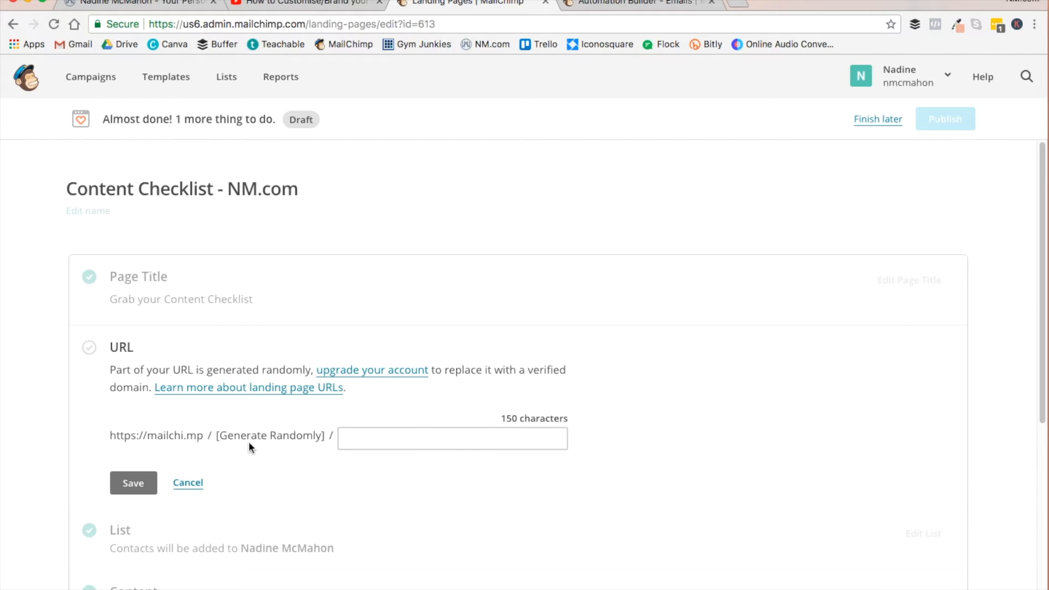
{"action": "left_click", "coordinate": [356, 436]}
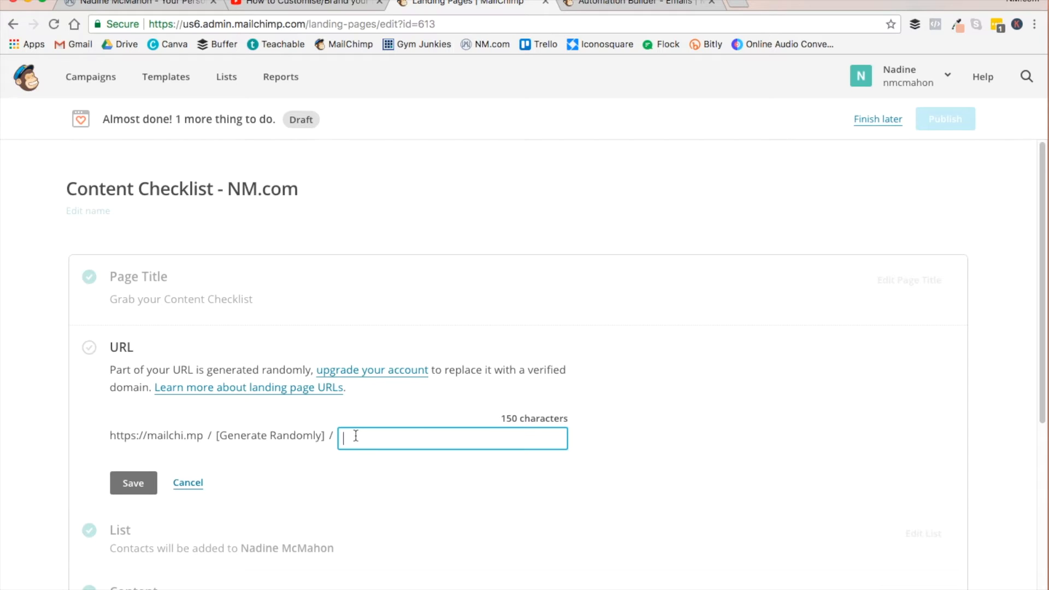
{"action": "type", "text": "conte"}
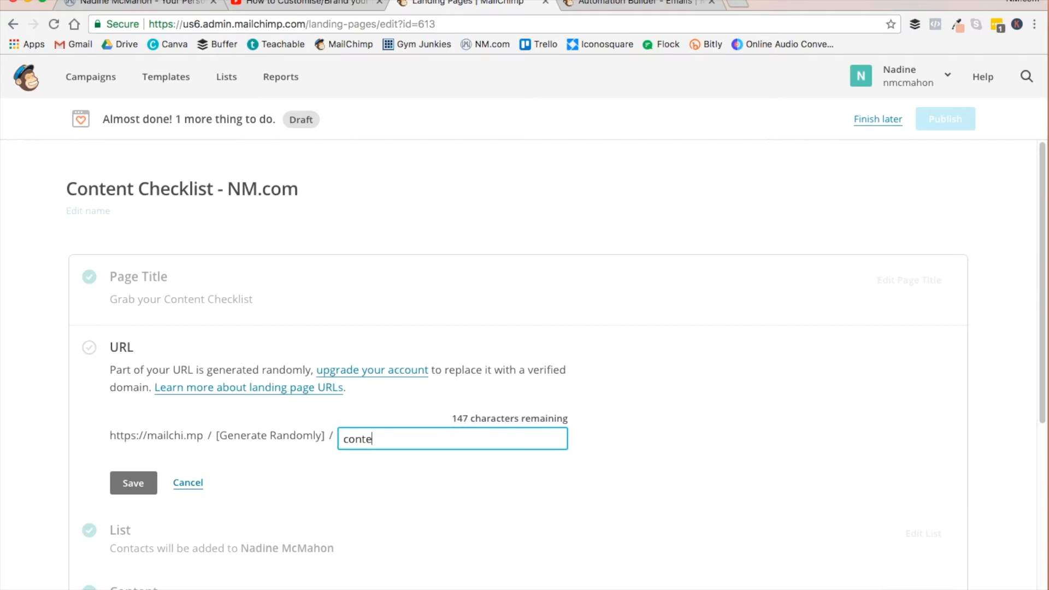
{"action": "type", "text": "nt-checklist"}
{"action": "left_click", "coordinate": [132, 483]}
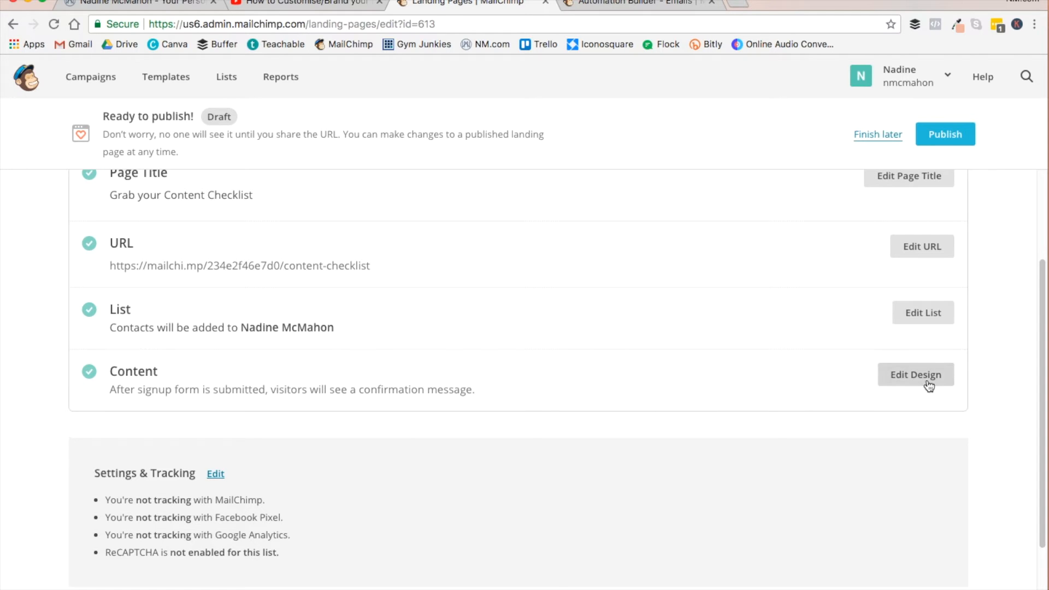
- Check the landing page's Settings & Tracking section and publish the page
{"action": "scroll", "coordinate": [928, 386], "scroll_direction": "down", "scroll_amount": 3}
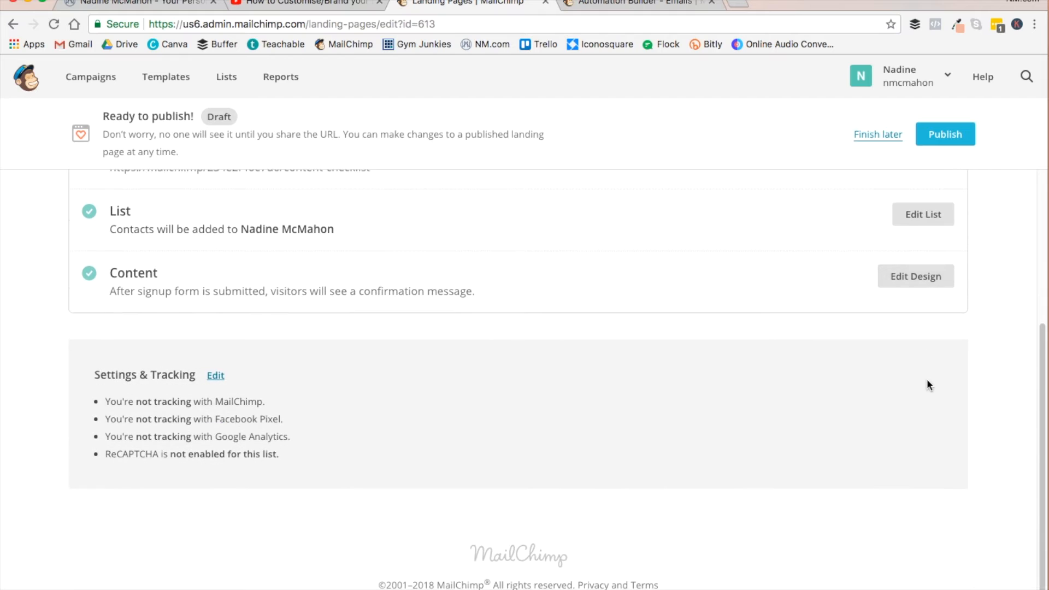
{"action": "scroll", "coordinate": [927, 383], "scroll_direction": "up", "scroll_amount": 5}
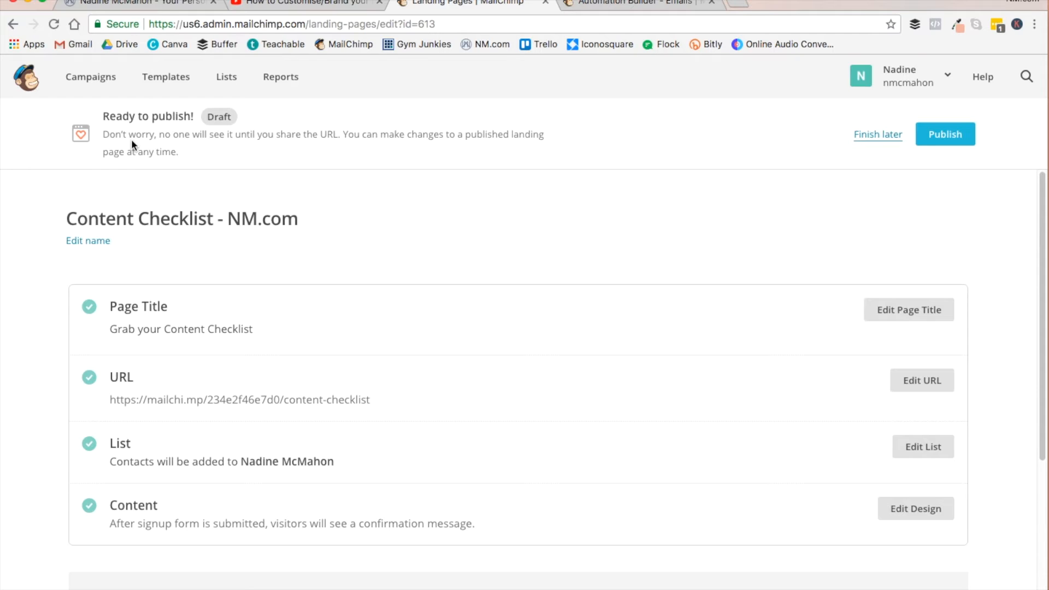
{"action": "left_click", "coordinate": [951, 140]}
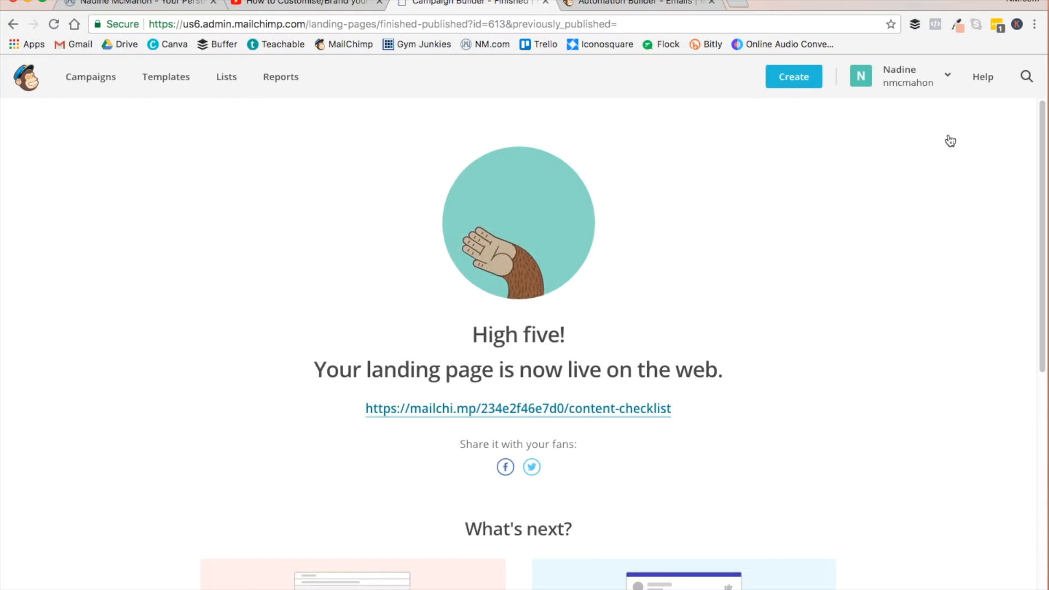
- Review the published landing page's link and suggested follow-ups, and compare with the Content Checklist link in the YouTube video description
{"action": "scroll", "coordinate": [909, 394], "scroll_direction": "down", "scroll_amount": 4}
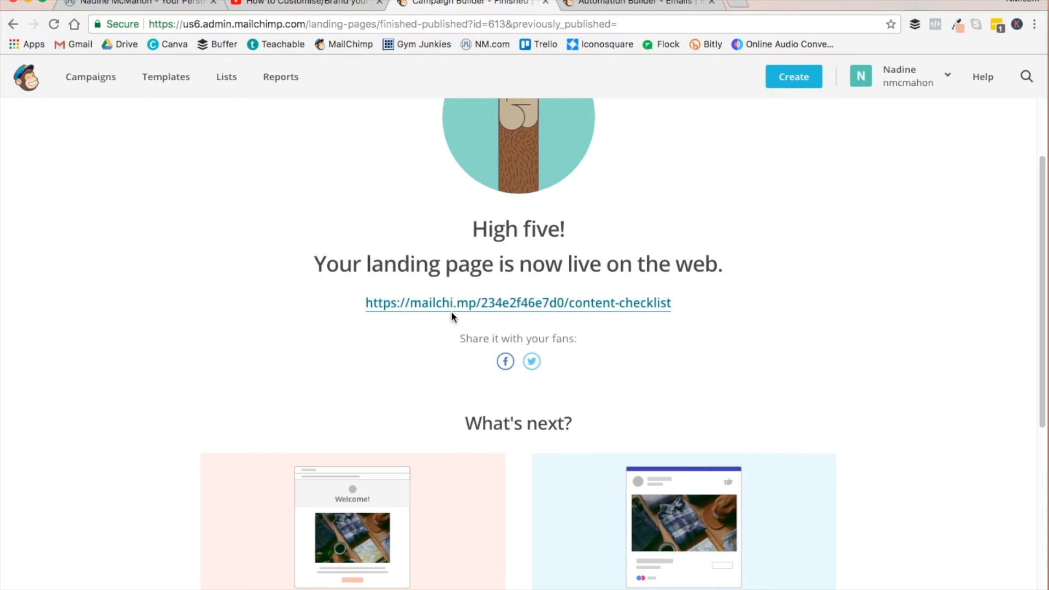
{"action": "left_click", "coordinate": [307, 4]}
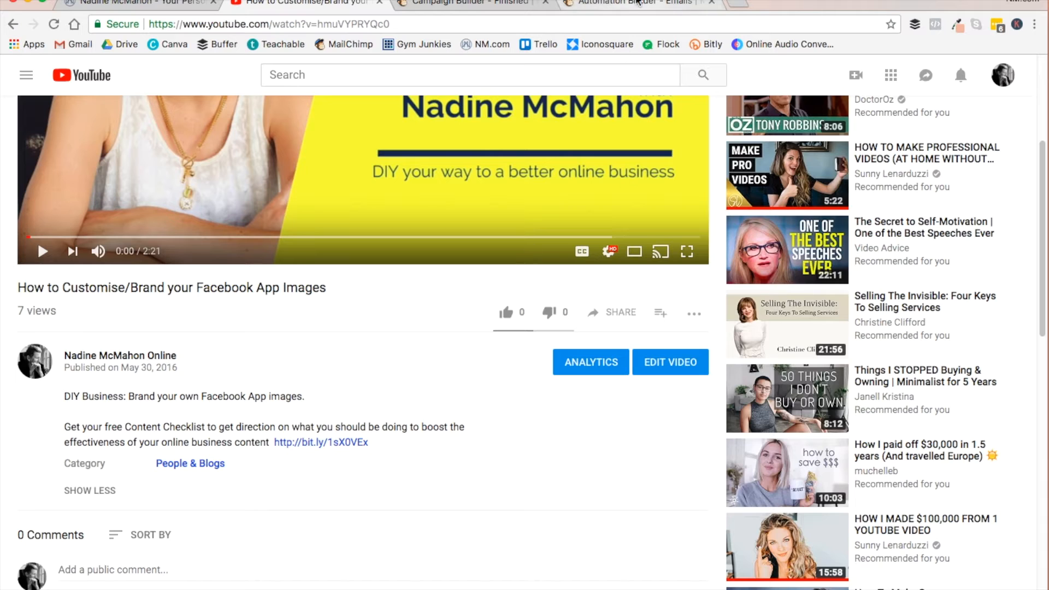
{"action": "left_click", "coordinate": [632, 5]}
{"action": "left_click", "coordinate": [481, 10]}
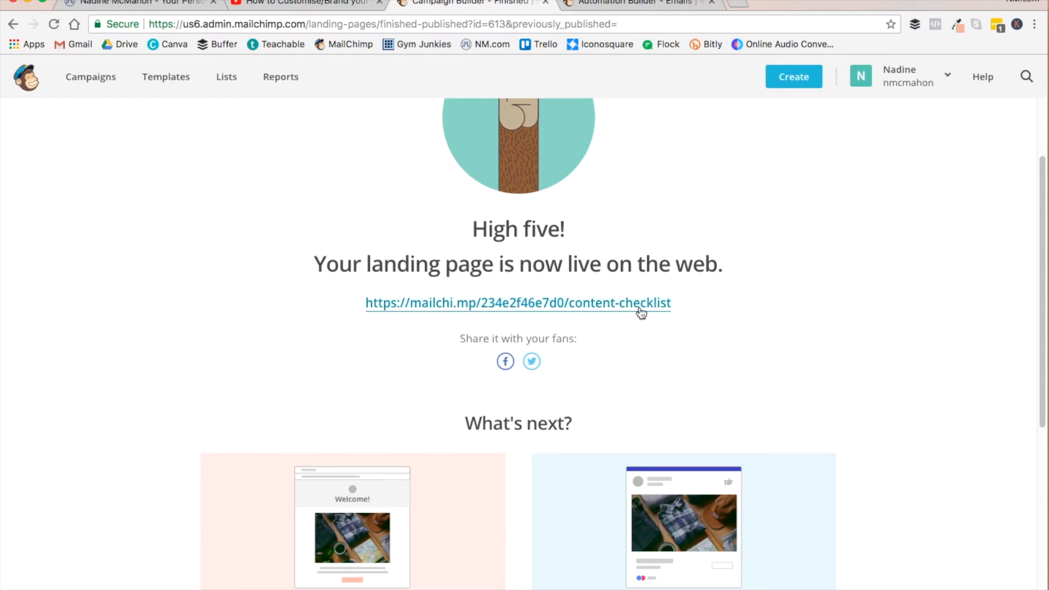
{"action": "left_click_drag", "start_coordinate": [679, 310], "coordinate": [364, 310]}
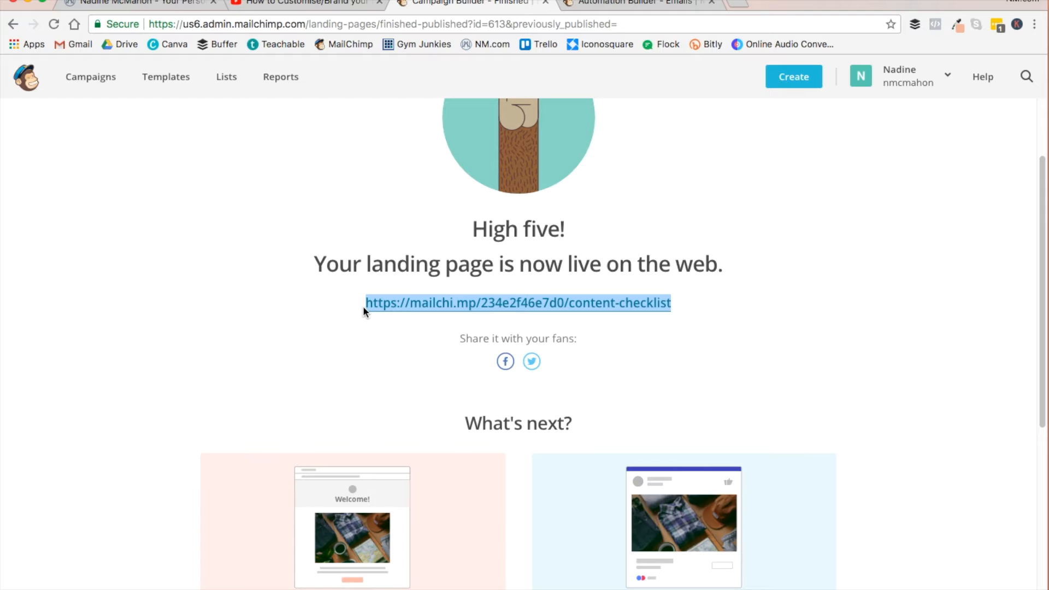
{"action": "scroll", "coordinate": [854, 397], "scroll_direction": "down", "scroll_amount": 6}
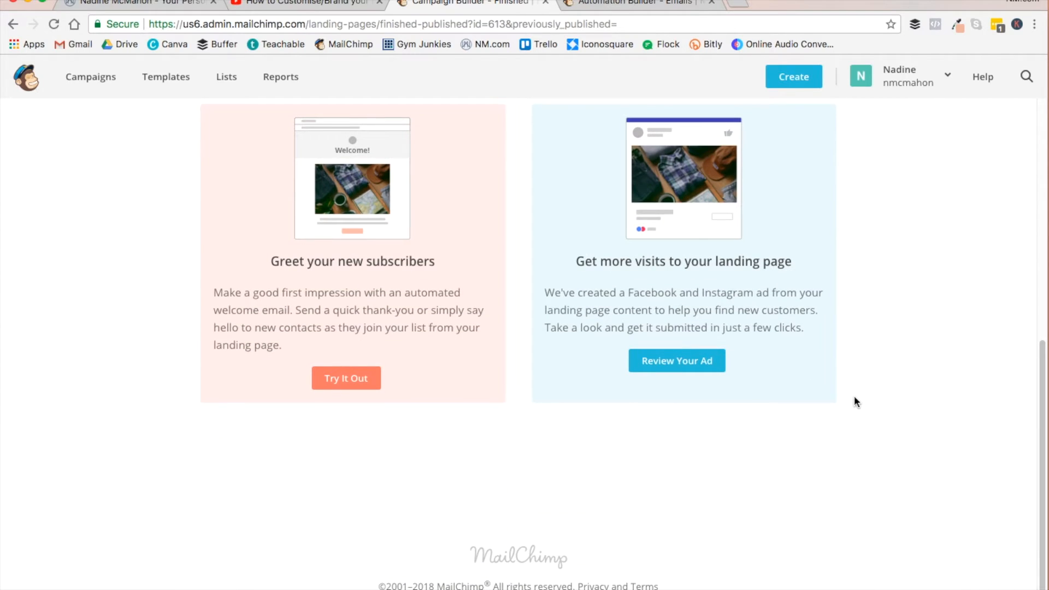
{"action": "scroll", "coordinate": [855, 402], "scroll_direction": "up", "scroll_amount": 2}
{"action": "scroll", "coordinate": [855, 401], "scroll_direction": "up", "scroll_amount": 1}
{"action": "scroll", "coordinate": [854, 397], "scroll_direction": "up", "scroll_amount": 5}
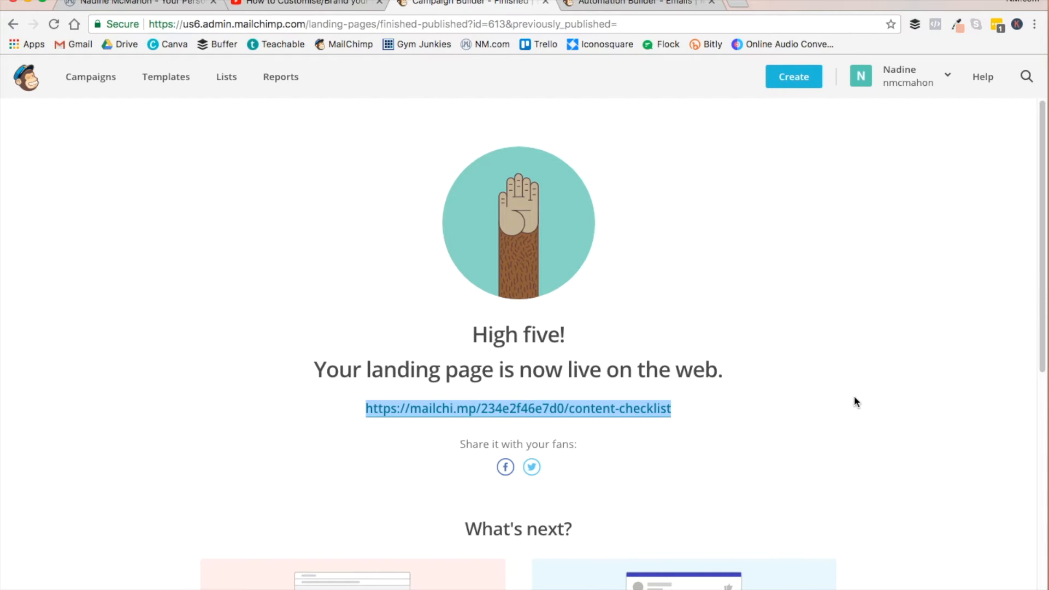
{"action": "left_click", "coordinate": [266, 7]}
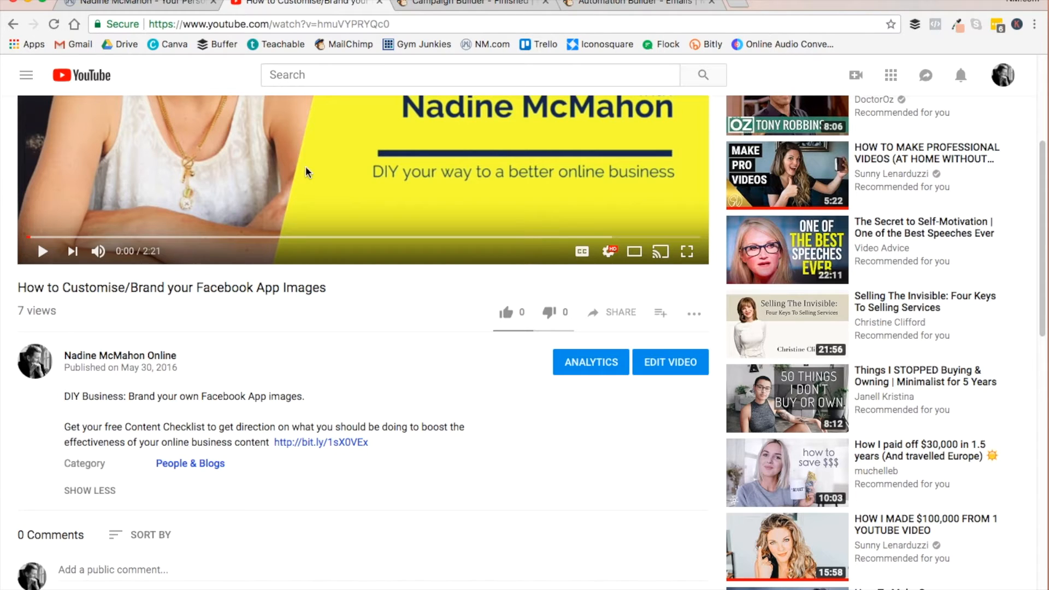
{"action": "left_click", "coordinate": [458, 5]}
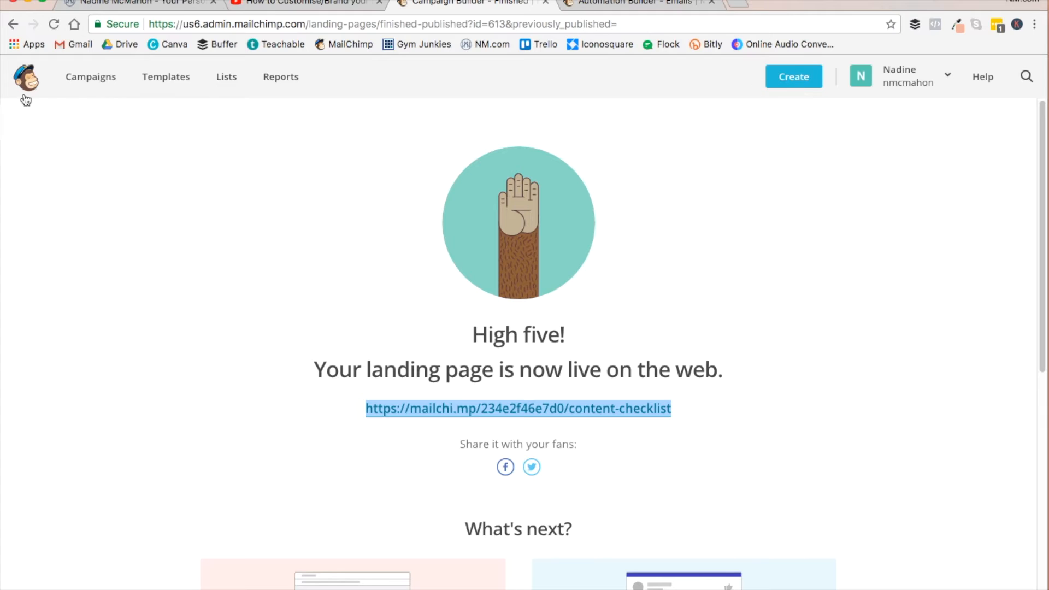
- Start a new automated email campaign and browse the Subscriber Activity, Tags, E-Commerce, Date Based and Featured automation types
{"action": "left_click", "coordinate": [71, 82]}
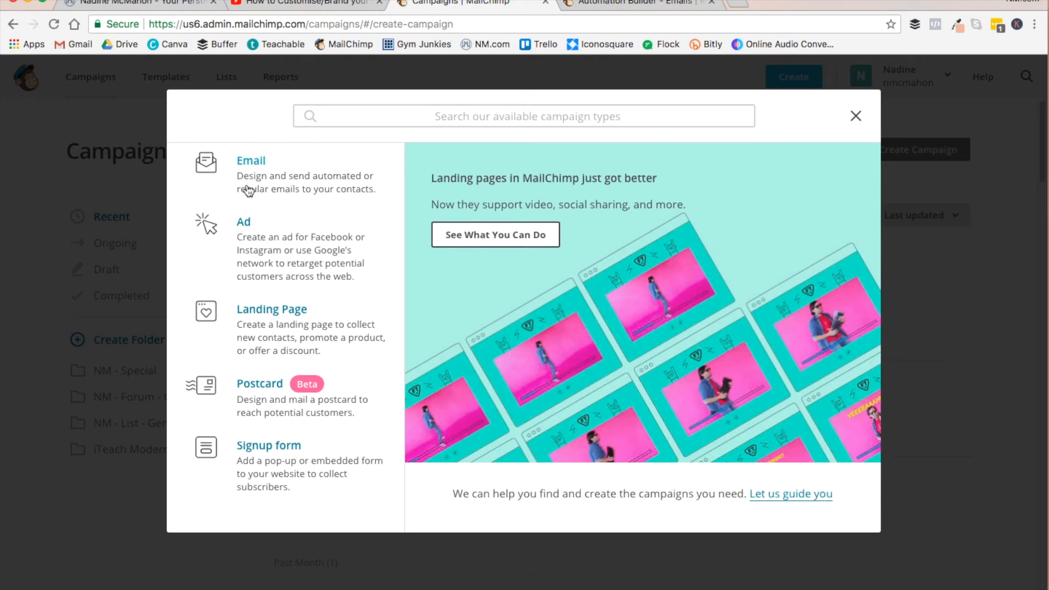
{"action": "left_click", "coordinate": [251, 163]}
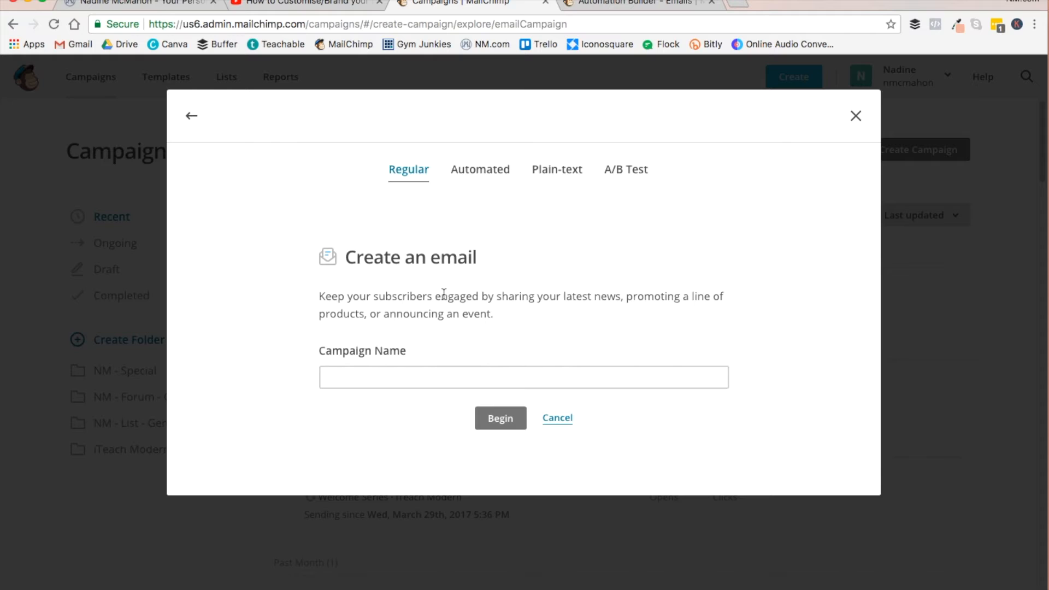
{"action": "left_click", "coordinate": [487, 176]}
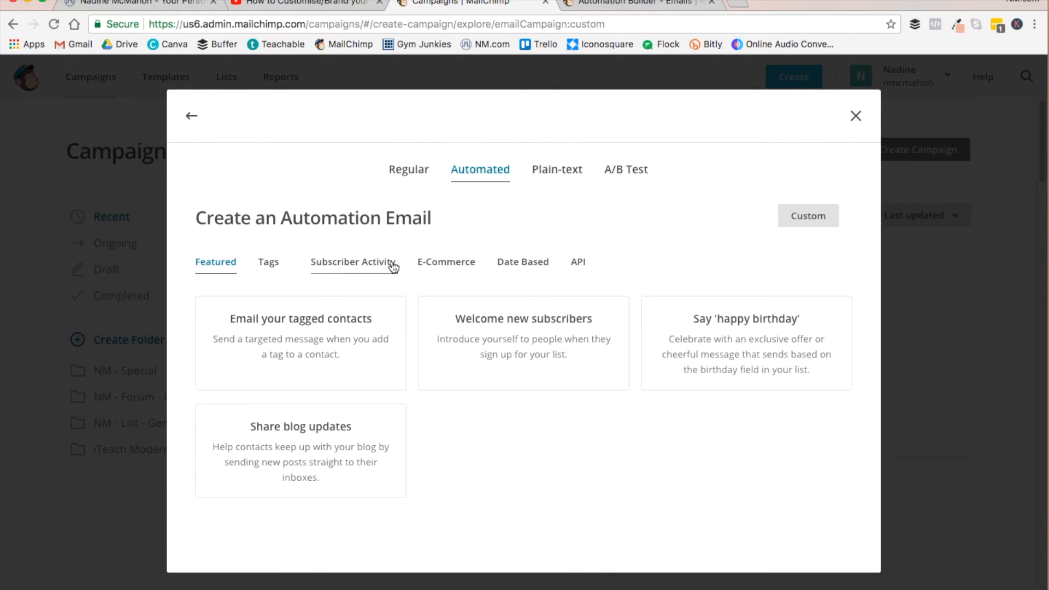
{"action": "left_click", "coordinate": [347, 264]}
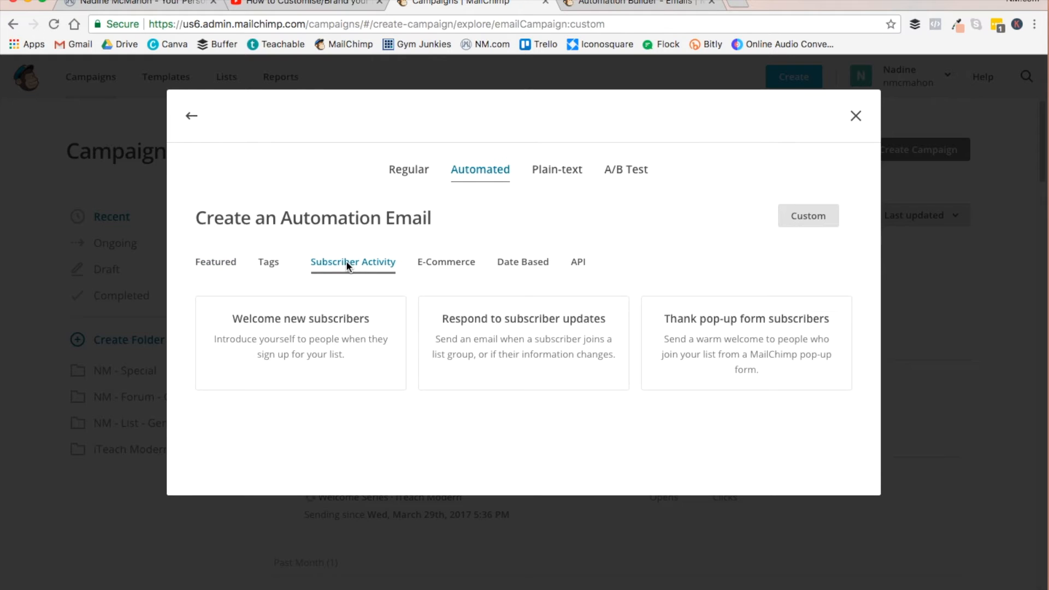
{"action": "left_click", "coordinate": [268, 264]}
{"action": "left_click", "coordinate": [442, 270]}
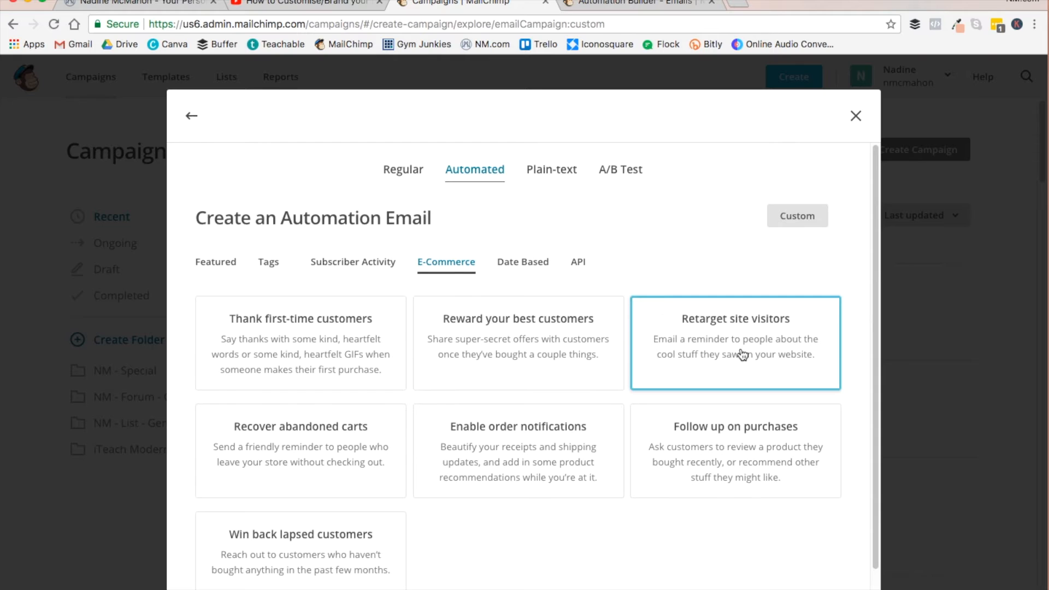
{"action": "left_click", "coordinate": [528, 270]}
{"action": "left_click", "coordinate": [213, 264]}
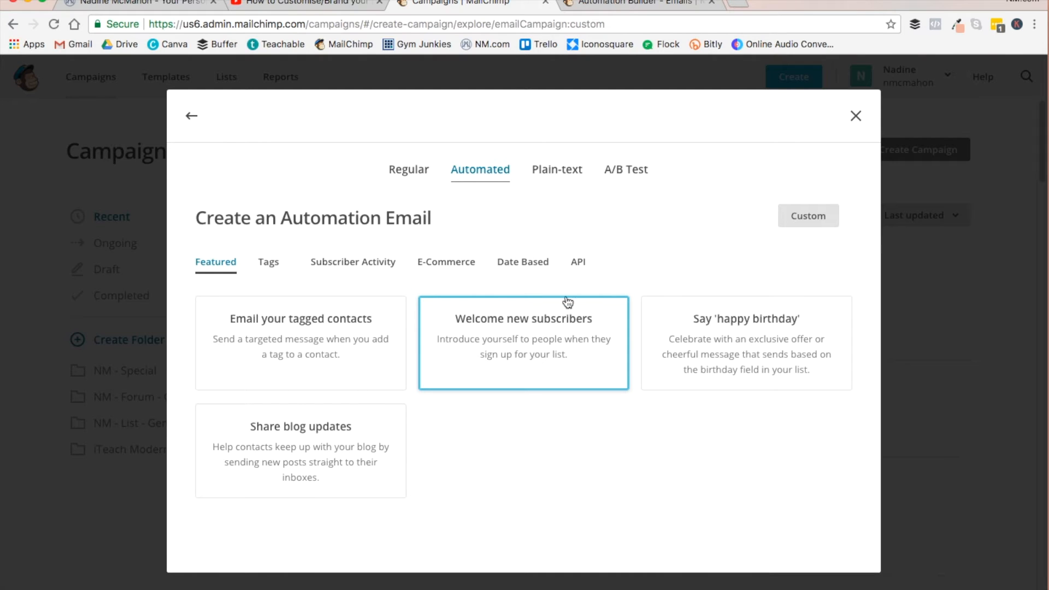
- Create a custom automation named "Content Checklist - freebie delivery" for the list that carries the account owner's name
{"action": "left_click", "coordinate": [807, 218]}
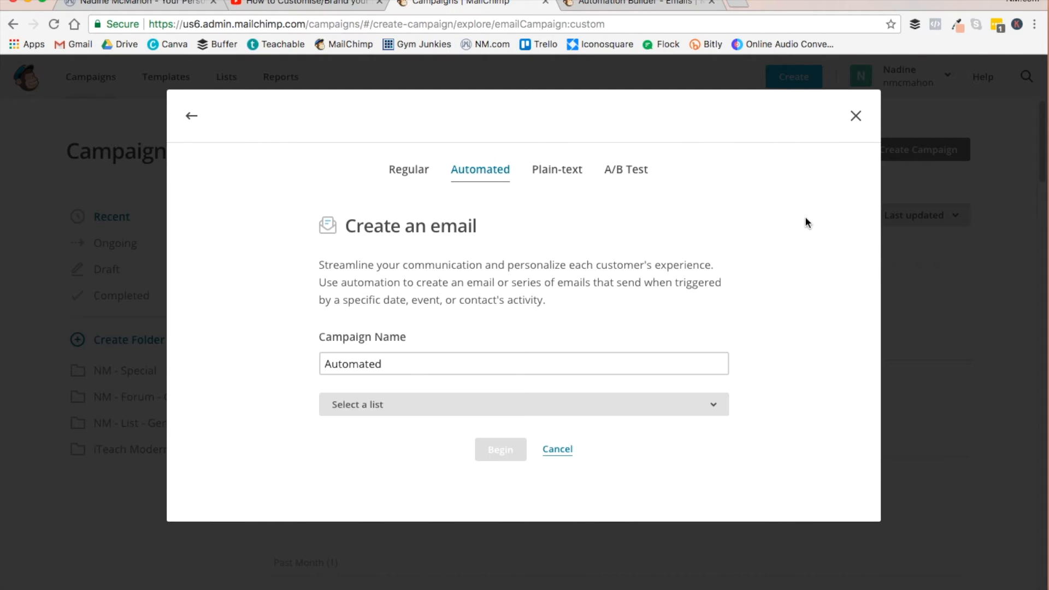
{"action": "left_click", "coordinate": [382, 408]}
{"action": "left_click", "coordinate": [349, 365]}
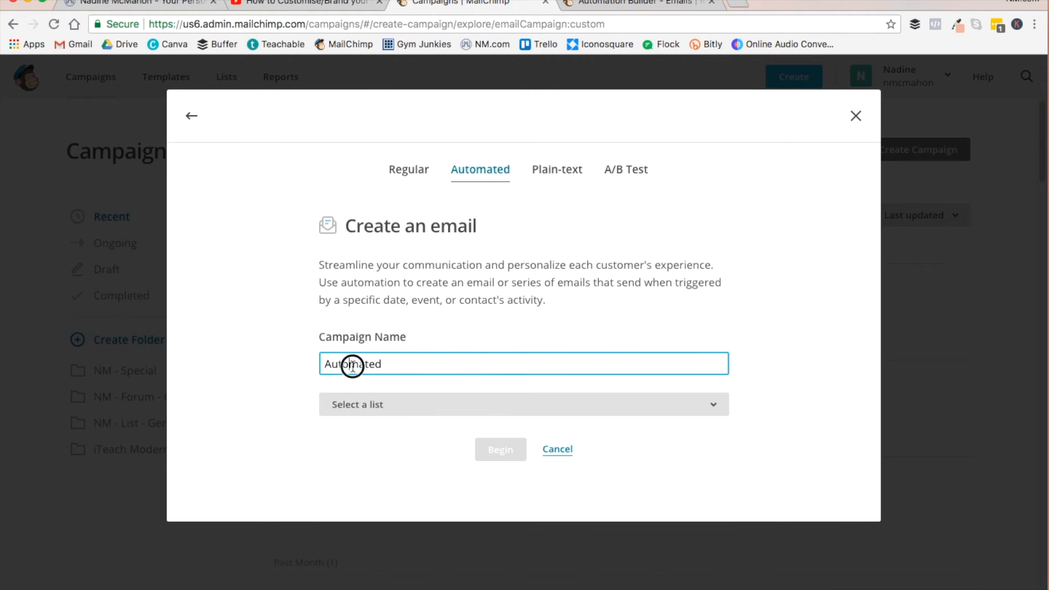
{"action": "double_click", "coordinate": [353, 365]}
{"action": "type", "text": "Content"}
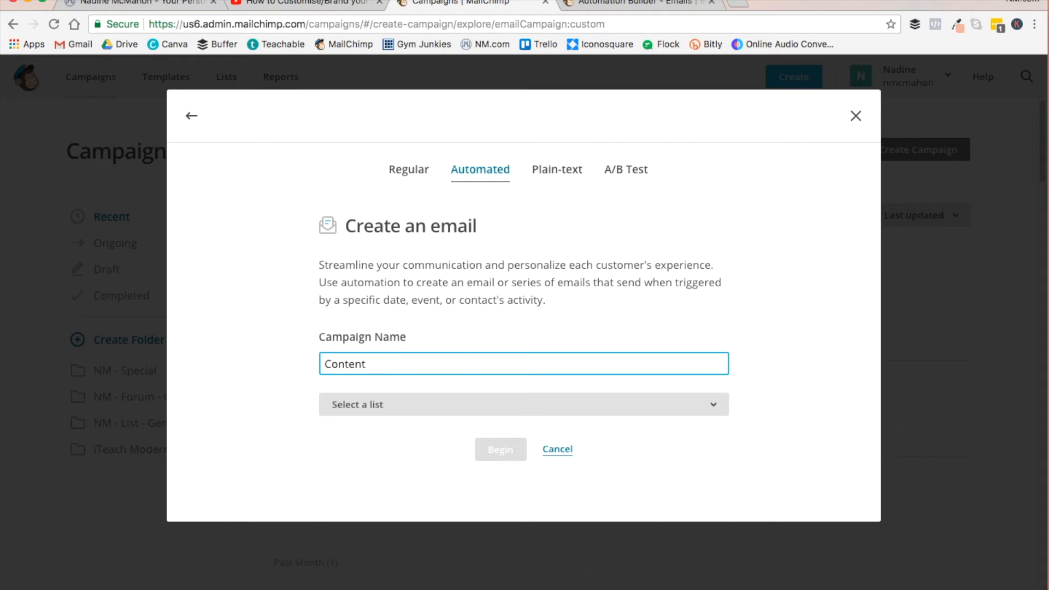
{"action": "type", "text": "Checklist - freebie delivery"}
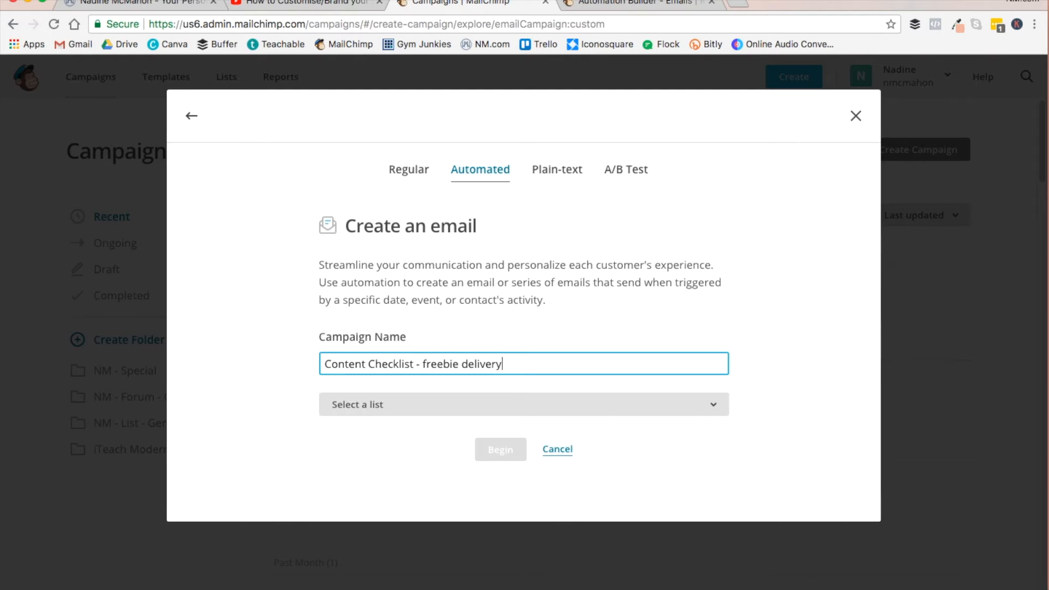
{"action": "left_click", "coordinate": [400, 405]}
{"action": "left_click", "coordinate": [391, 505]}
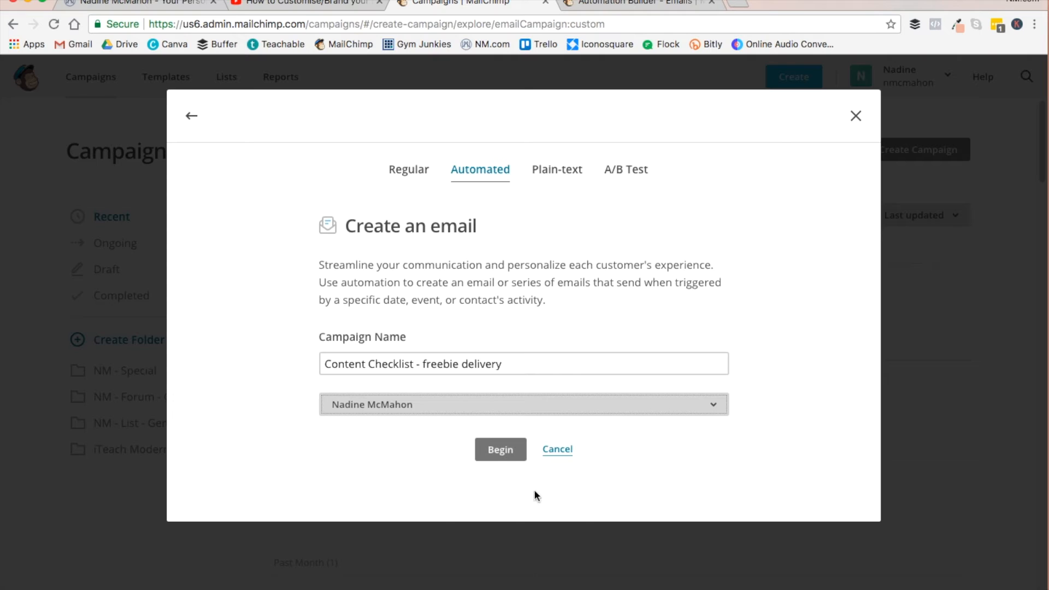
{"action": "left_click", "coordinate": [502, 450]}
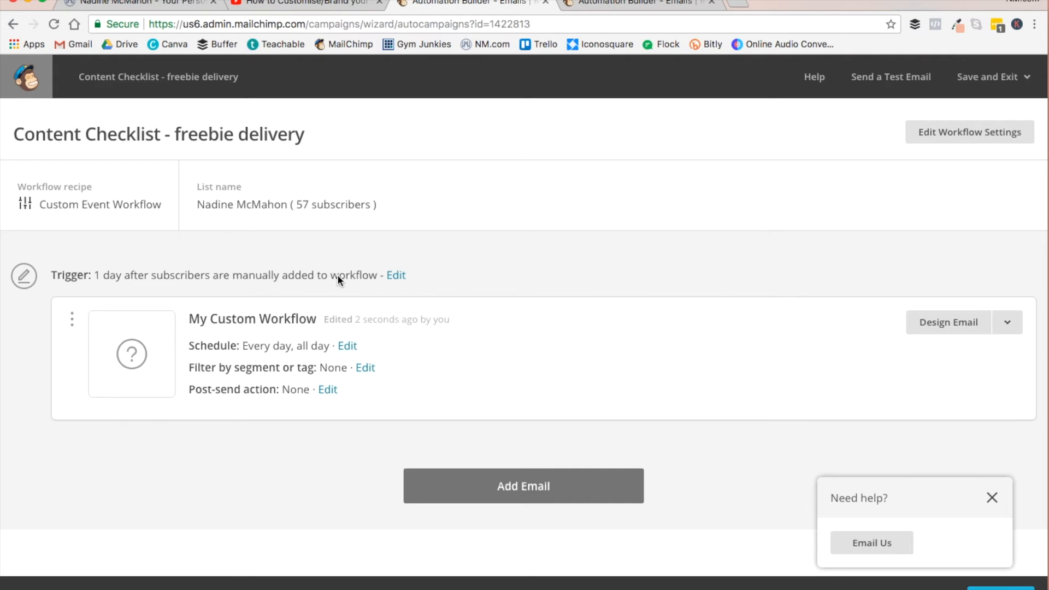
- Edit the workflow's trigger and set its delay to immediately
{"action": "left_click", "coordinate": [396, 276]}
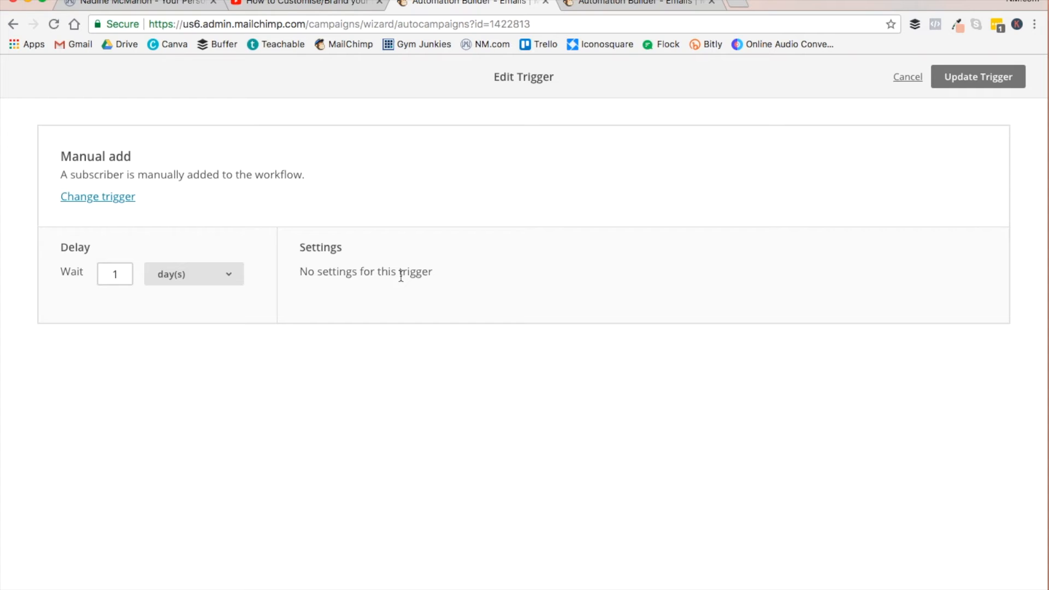
{"action": "left_click", "coordinate": [208, 274]}
{"action": "left_click", "coordinate": [197, 247]}
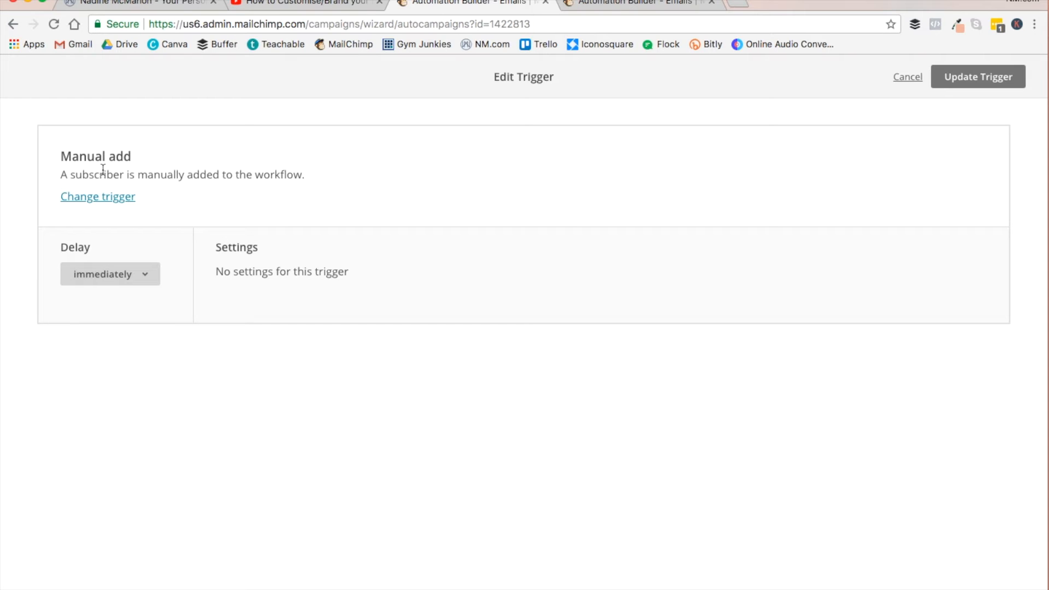
- Change the workflow trigger to the list management option Signup and update the trigger
{"action": "left_click", "coordinate": [94, 200]}
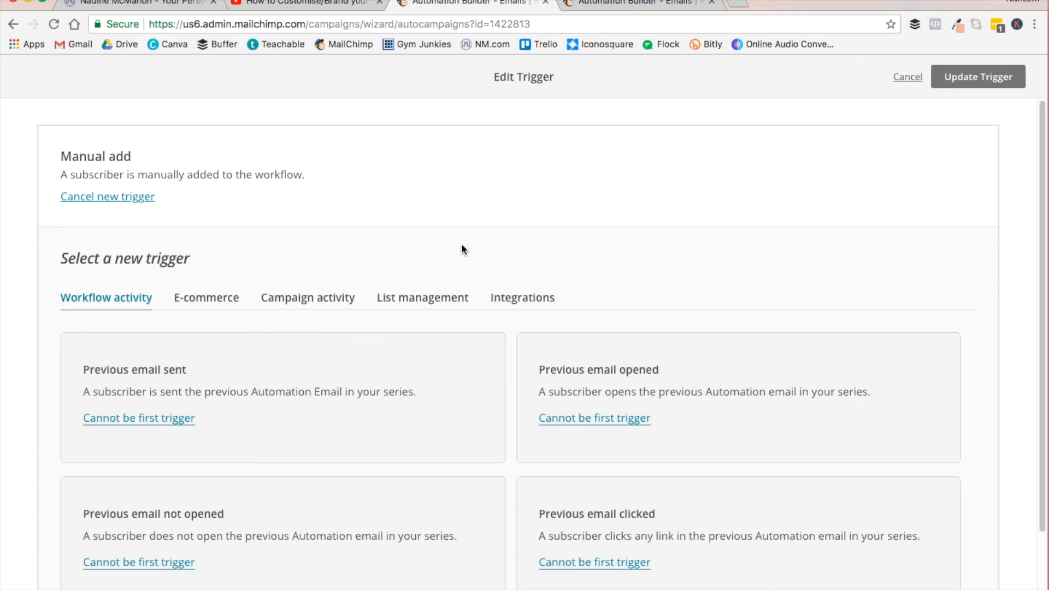
{"action": "scroll", "coordinate": [733, 274], "scroll_direction": "down", "scroll_amount": 2}
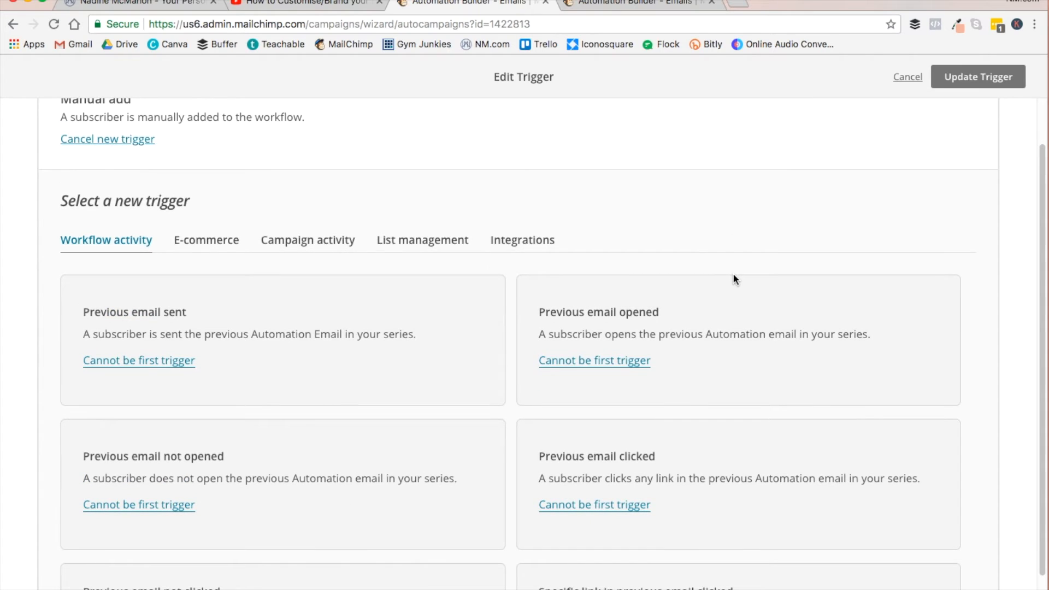
{"action": "left_click", "coordinate": [417, 240]}
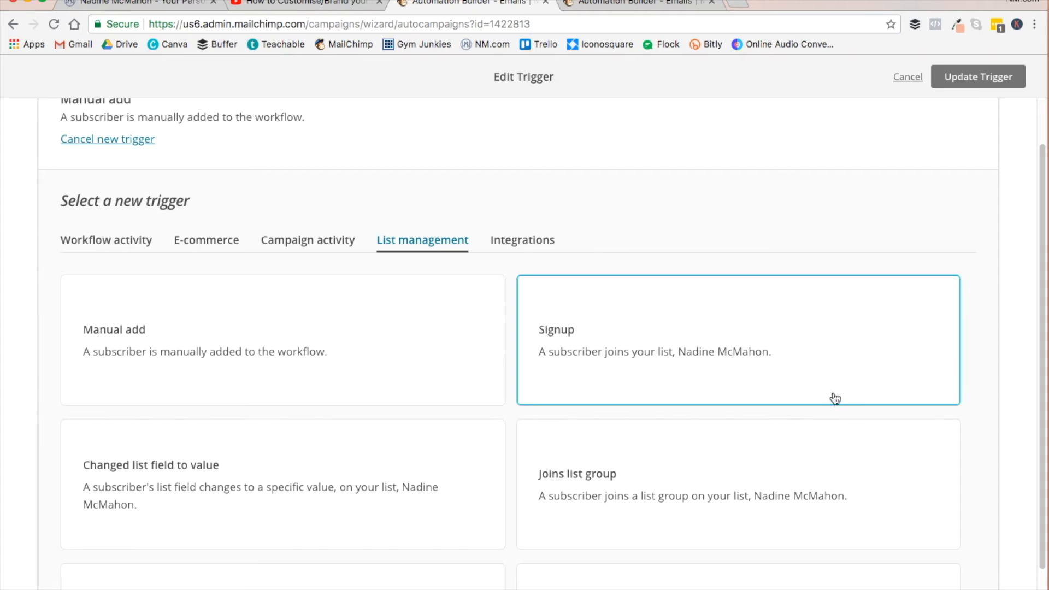
{"action": "scroll", "coordinate": [842, 403], "scroll_direction": "down", "scroll_amount": 1}
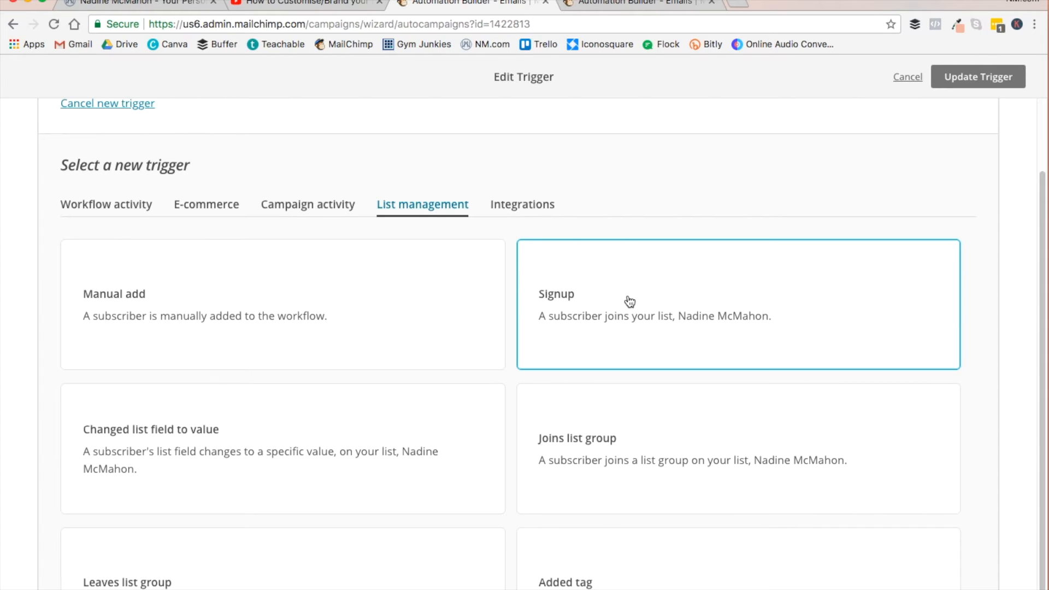
{"action": "scroll", "coordinate": [630, 302], "scroll_direction": "down", "scroll_amount": 2}
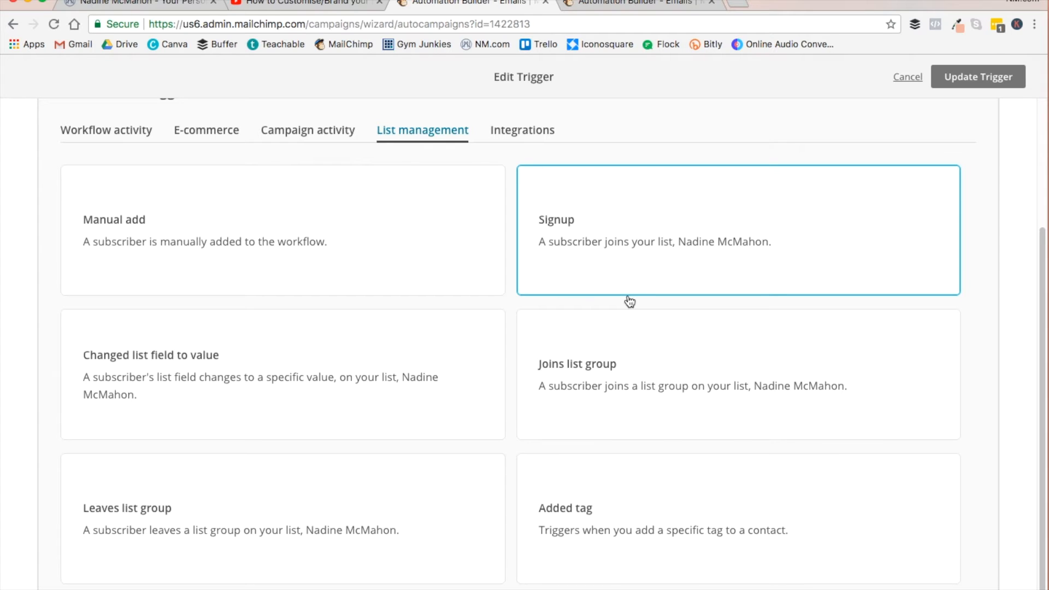
{"action": "left_click", "coordinate": [204, 131]}
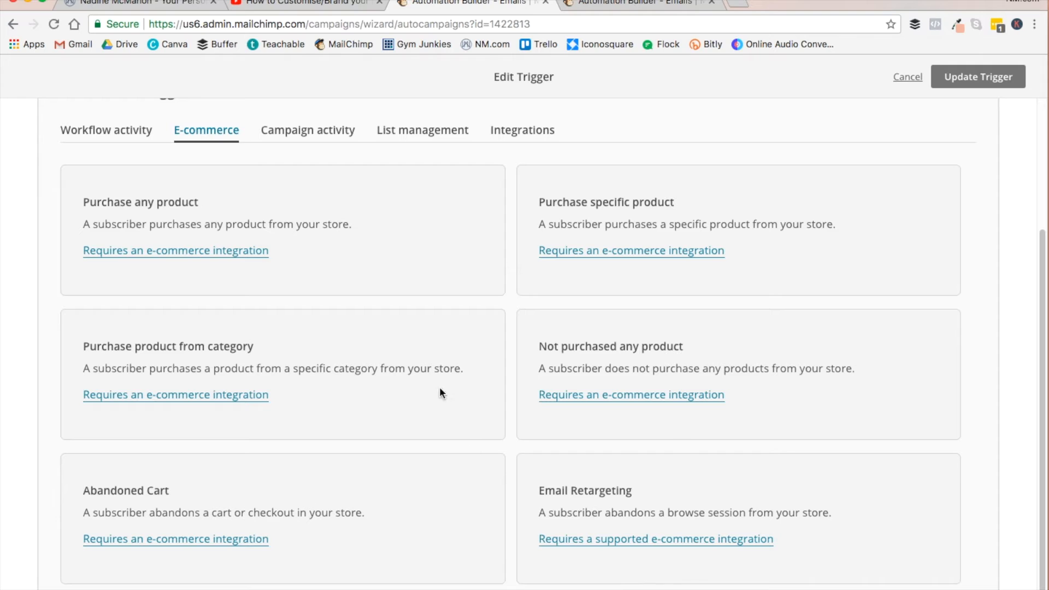
{"action": "scroll", "coordinate": [426, 164], "scroll_direction": "up", "scroll_amount": 2}
{"action": "left_click", "coordinate": [417, 202]}
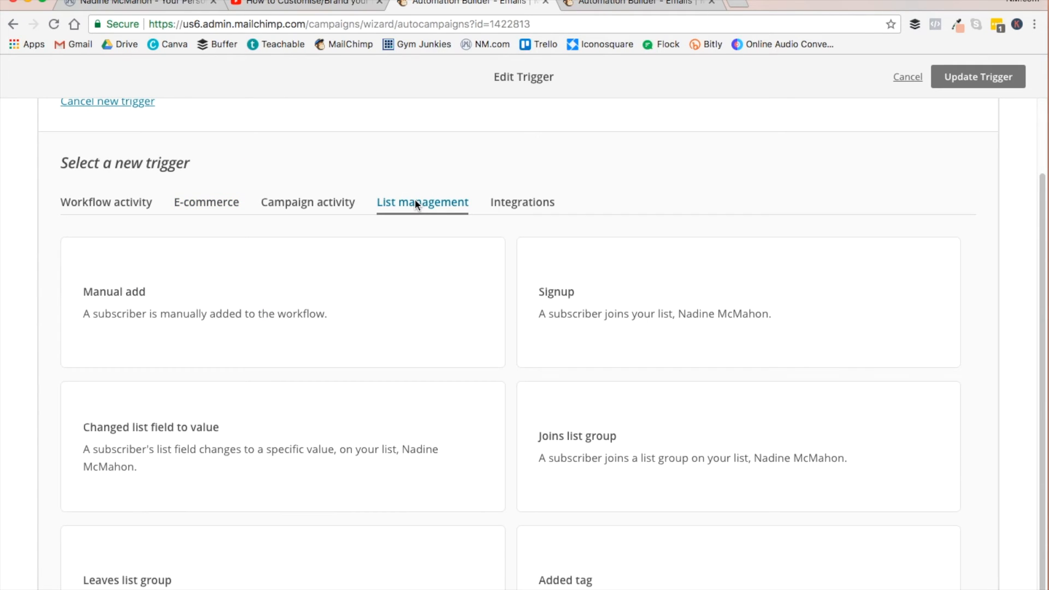
{"action": "left_click", "coordinate": [754, 326]}
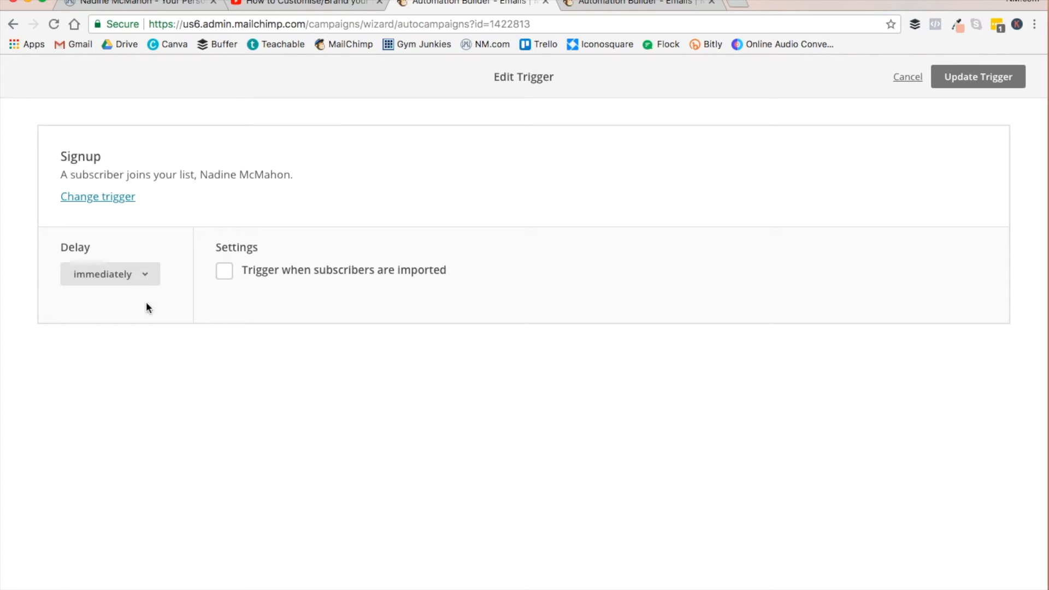
{"action": "left_click", "coordinate": [996, 77]}
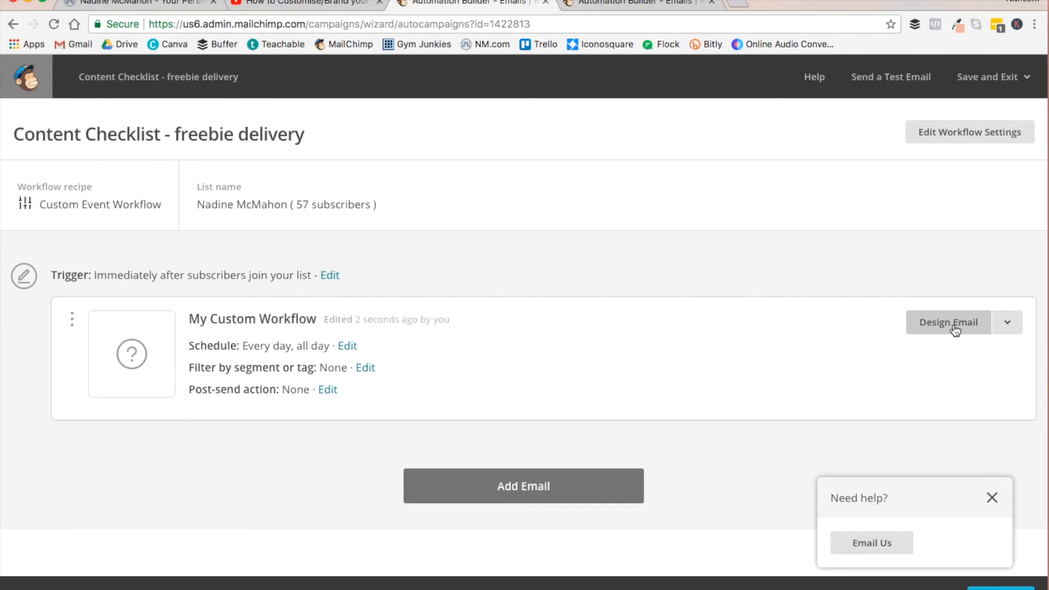
- Start designing the workflow's email and name it "Content Checklist - freebie delivery"
{"action": "left_click", "coordinate": [923, 330]}
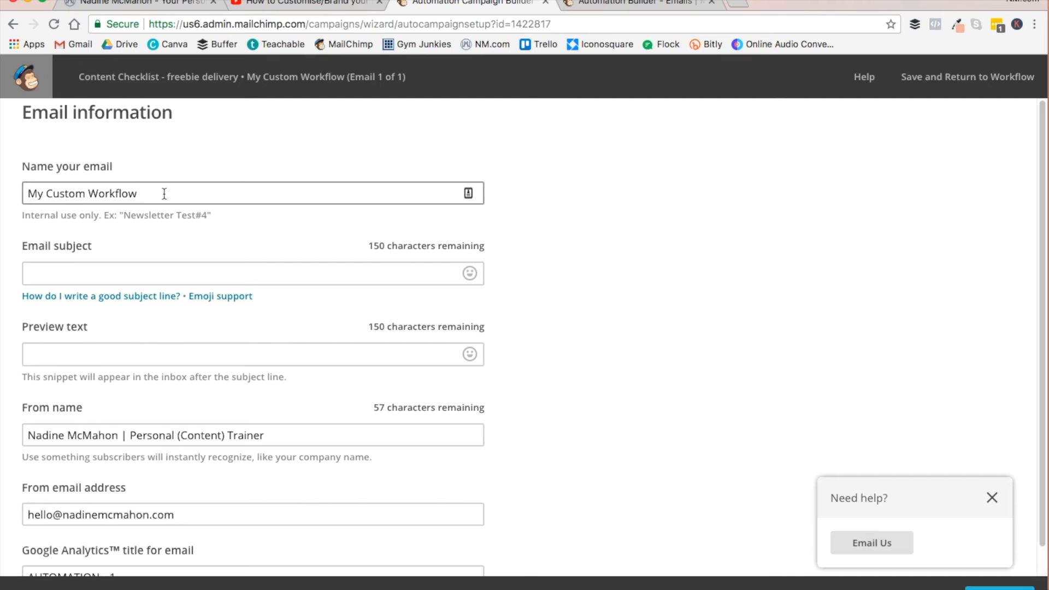
{"action": "triple_click", "coordinate": [196, 188]}
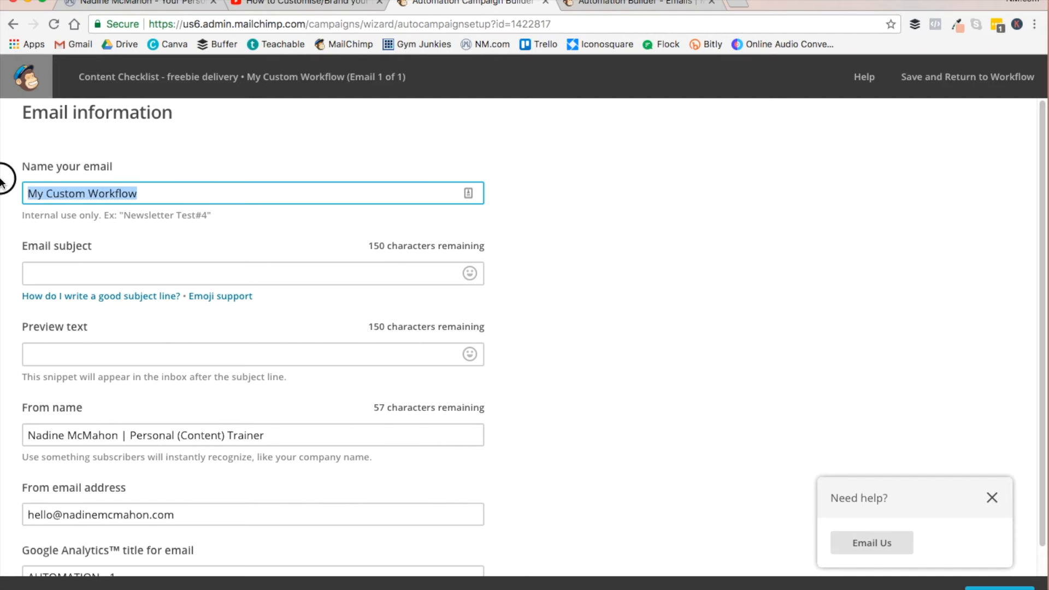
{"action": "type", "text": "Content Check"}
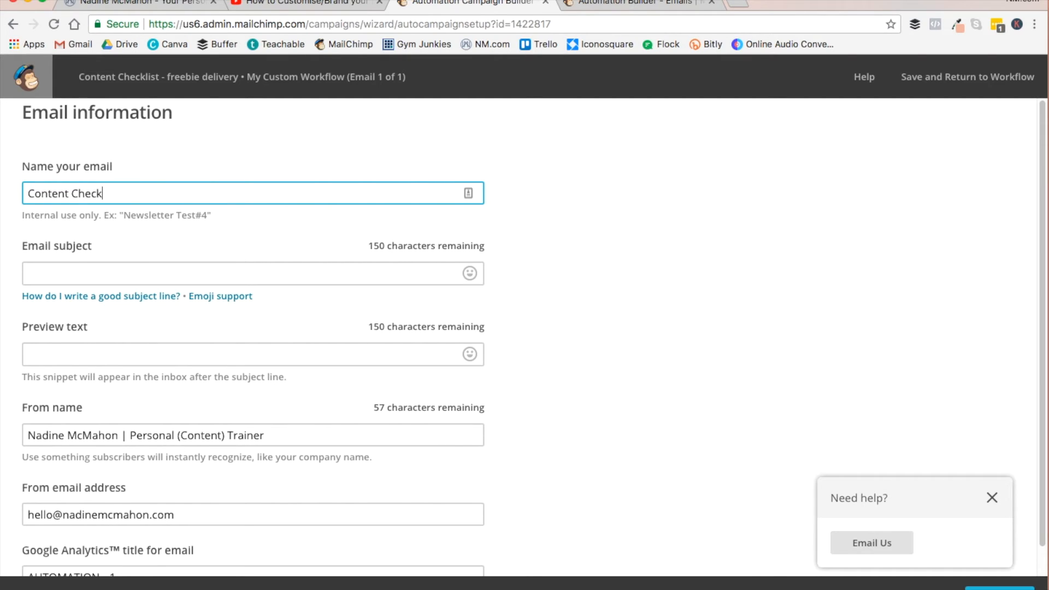
{"action": "type", "text": "list - freebie delivery"}
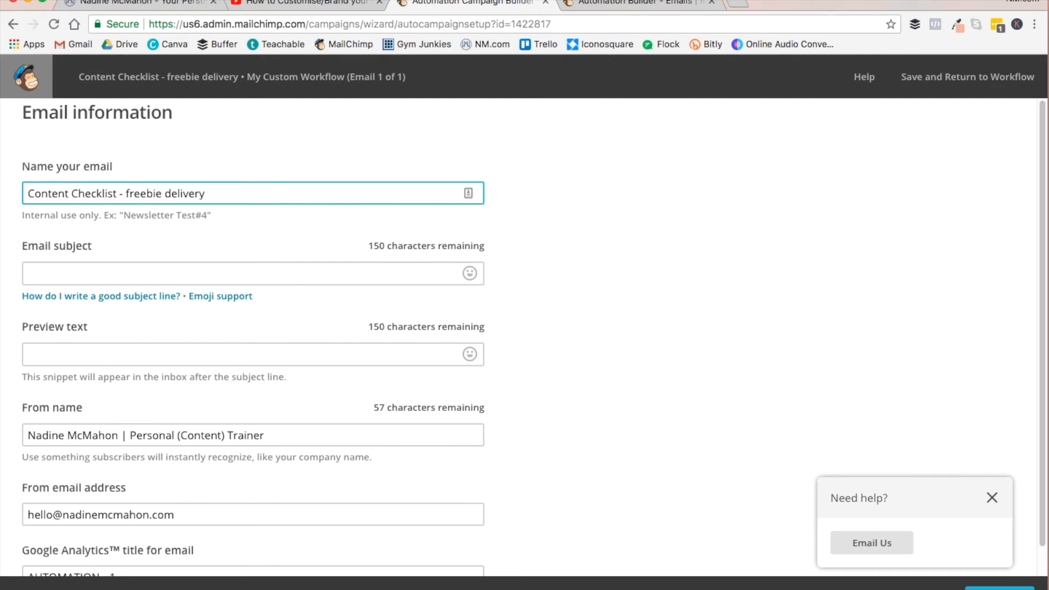
- Set the email subject to "Here's your free Content Checklist!" and proceed to the template selection
{"action": "left_click", "coordinate": [54, 274]}
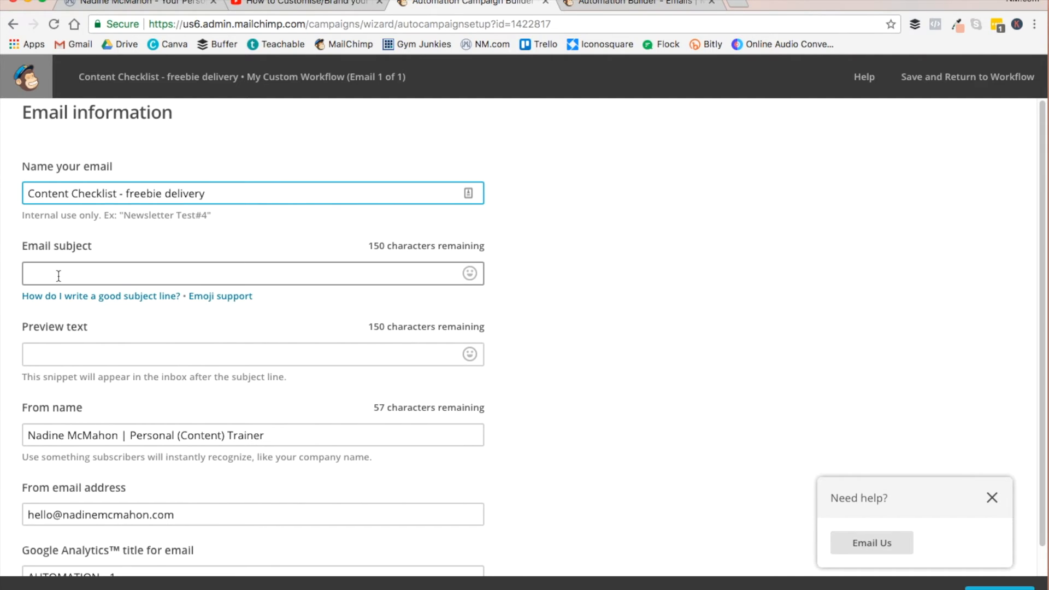
{"action": "type", "text": "Here's your Co"}
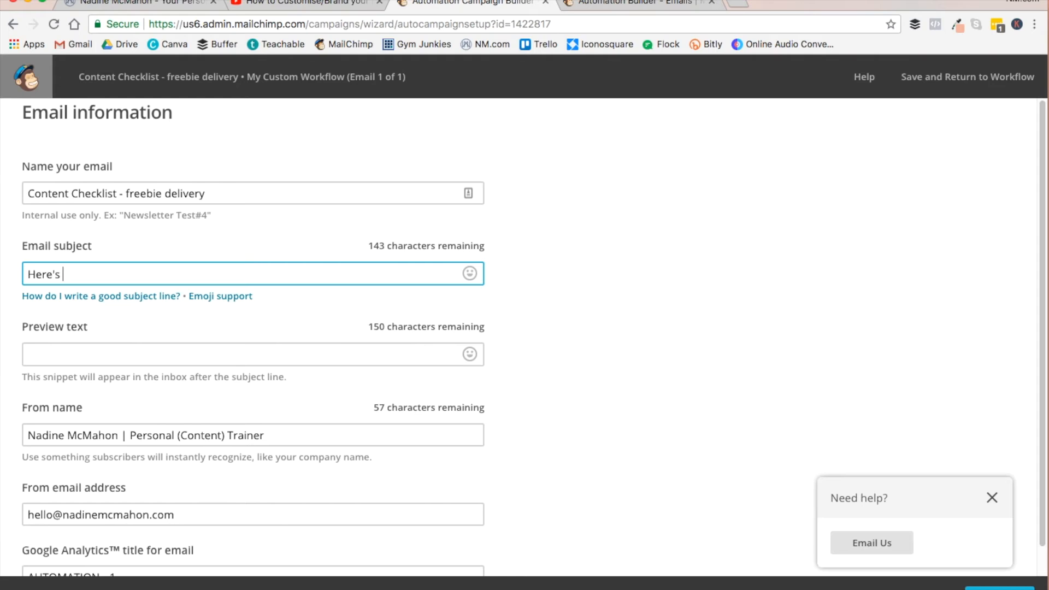
{"action": "key", "text": "BackSpace"}
{"action": "key", "text": "BackSpace"}
{"action": "type", "text": "free Content Ch"}
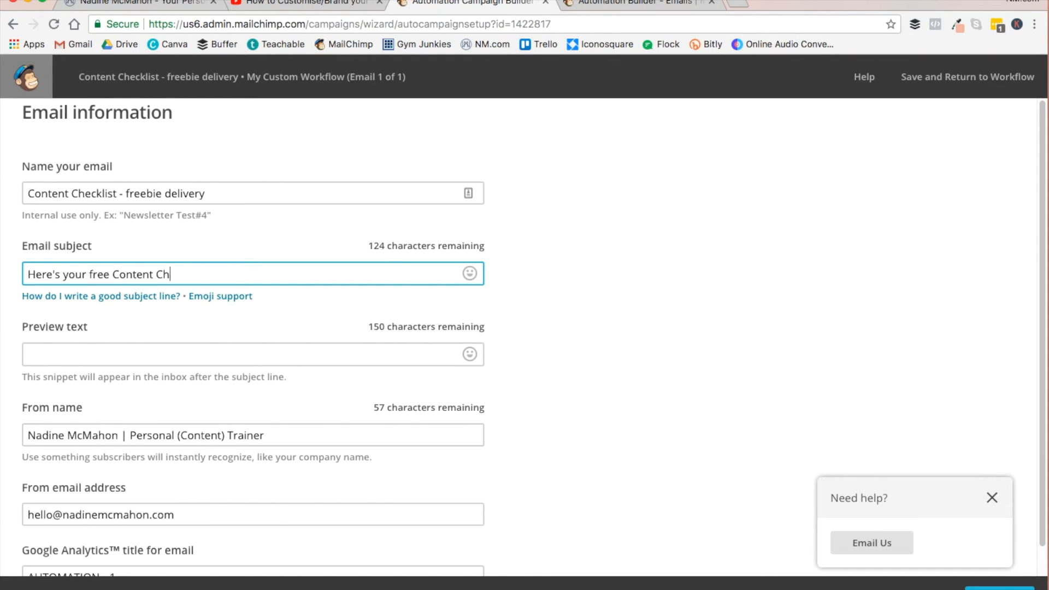
{"action": "type", "text": "ecklist!"}
{"action": "scroll", "coordinate": [557, 377], "scroll_direction": "down", "scroll_amount": 1}
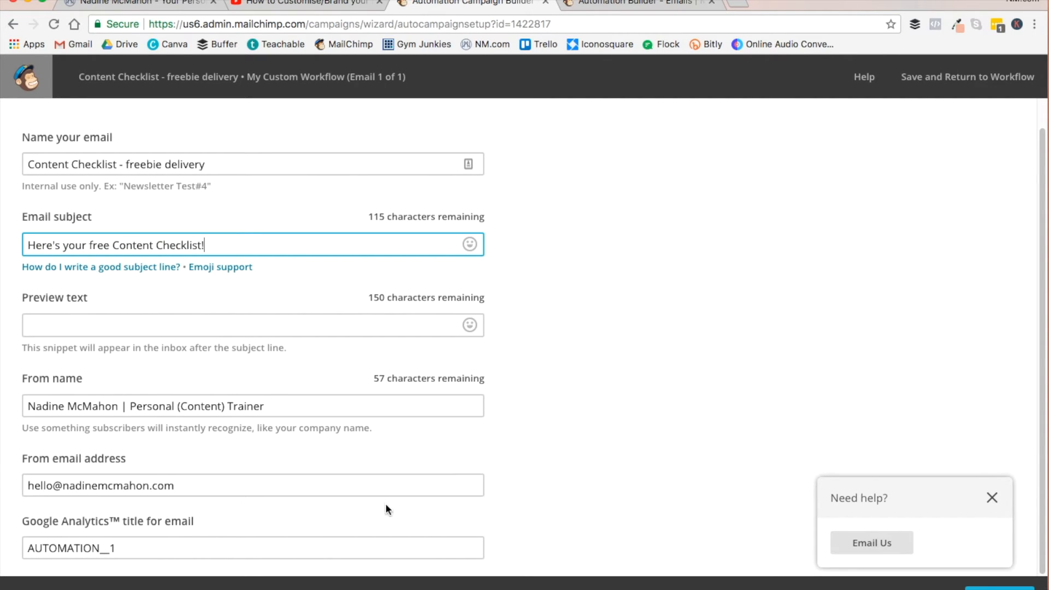
{"action": "left_click", "coordinate": [999, 589]}
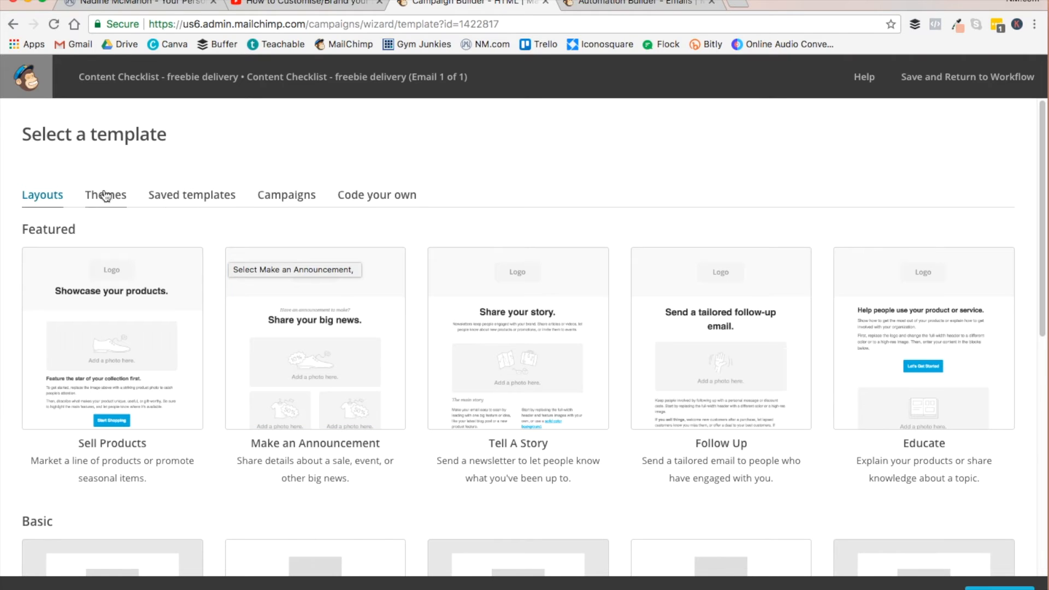
- Browse the layouts and themes, and choose the saved template "Automation Email (CR)" for the email
{"action": "left_click", "coordinate": [205, 198]}
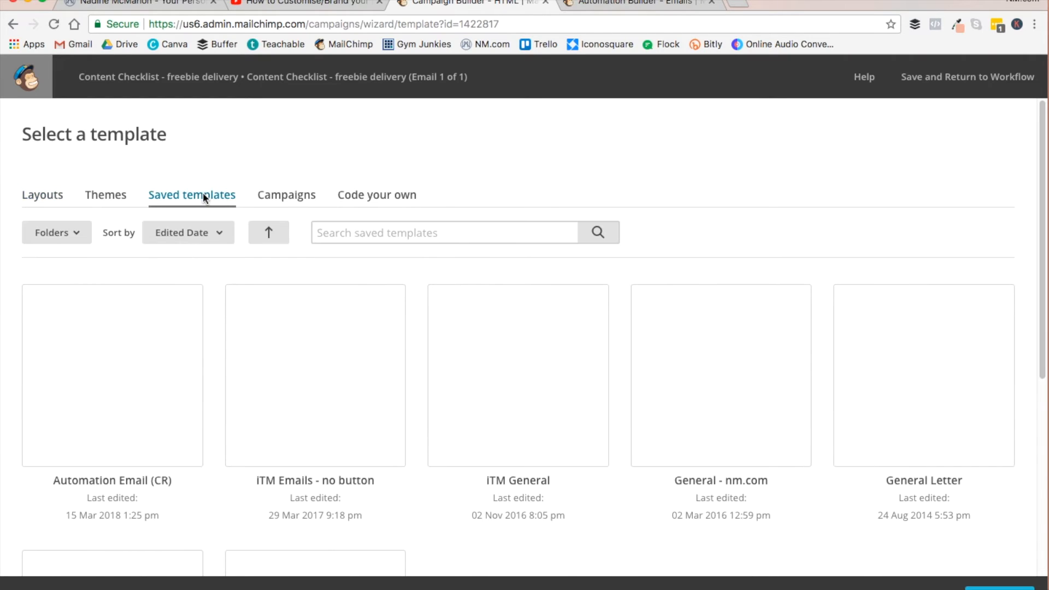
{"action": "left_click", "coordinate": [45, 195]}
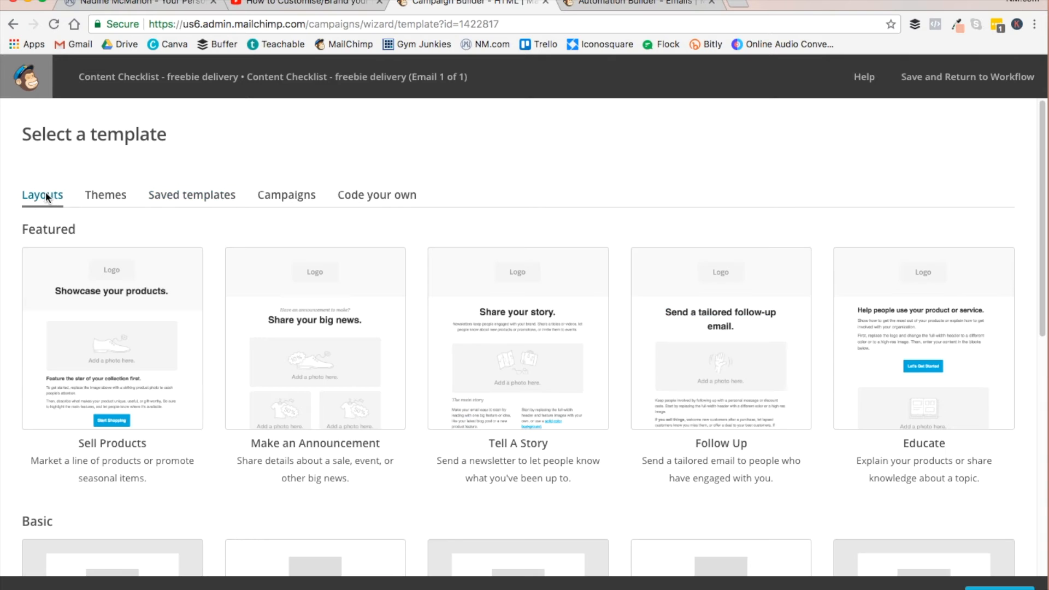
{"action": "scroll", "coordinate": [611, 361], "scroll_direction": "down", "scroll_amount": 7}
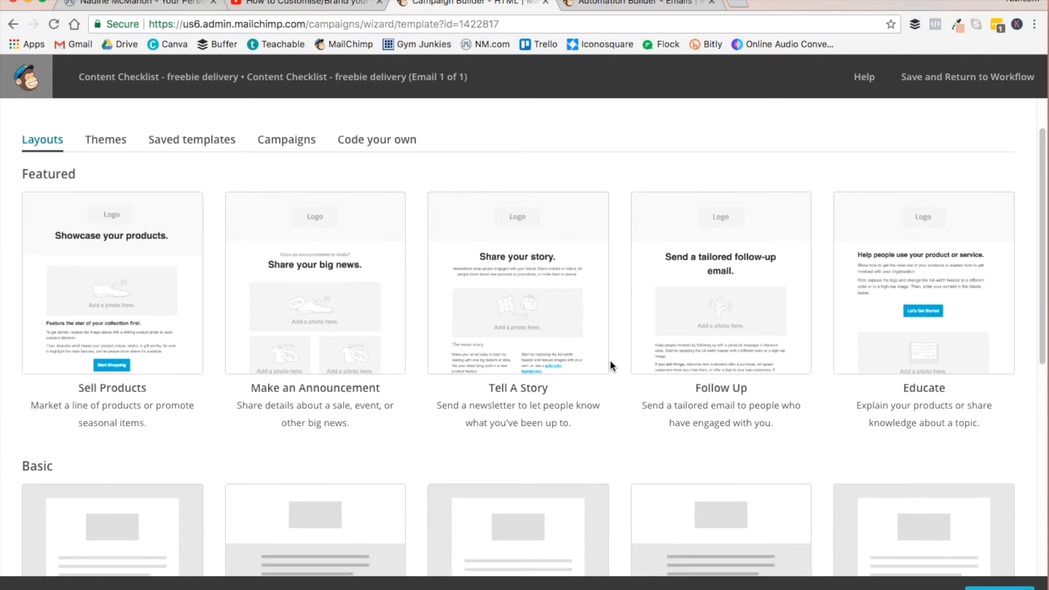
{"action": "scroll", "coordinate": [613, 363], "scroll_direction": "up", "scroll_amount": 7}
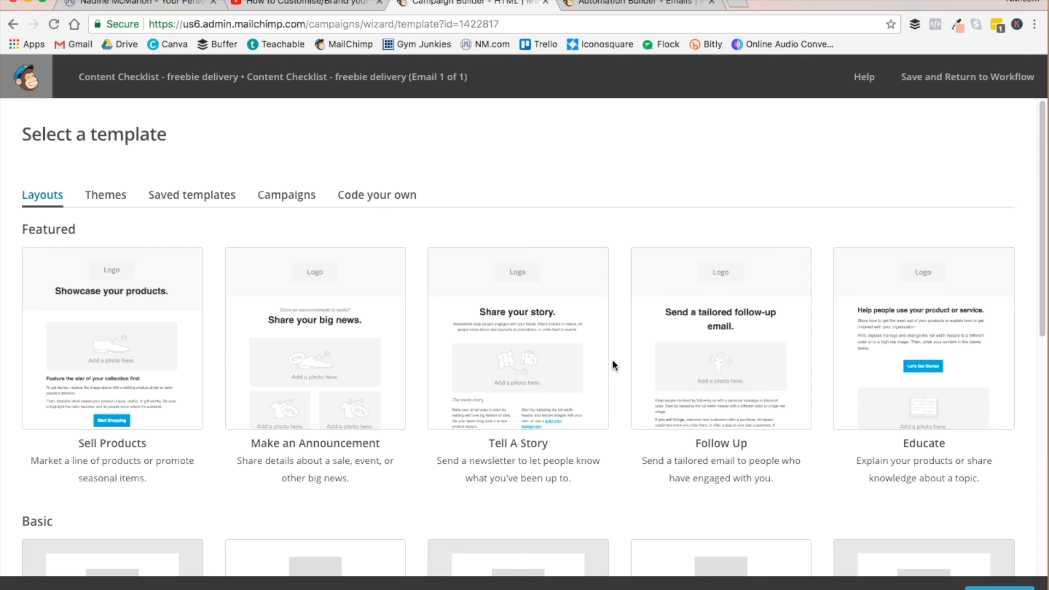
{"action": "left_click", "coordinate": [109, 195]}
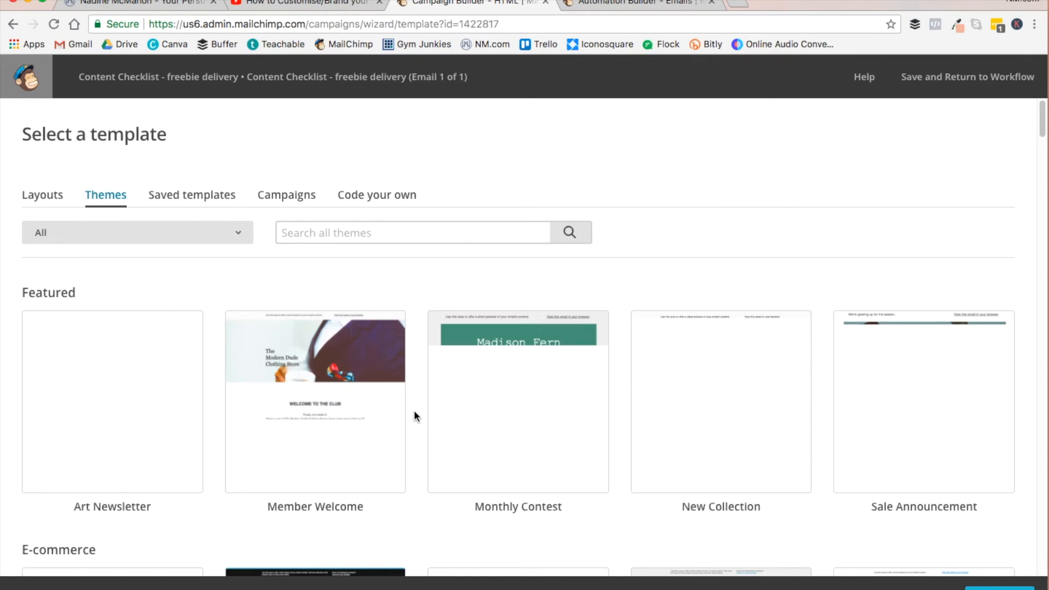
{"action": "scroll", "coordinate": [414, 416], "scroll_direction": "down", "scroll_amount": 2}
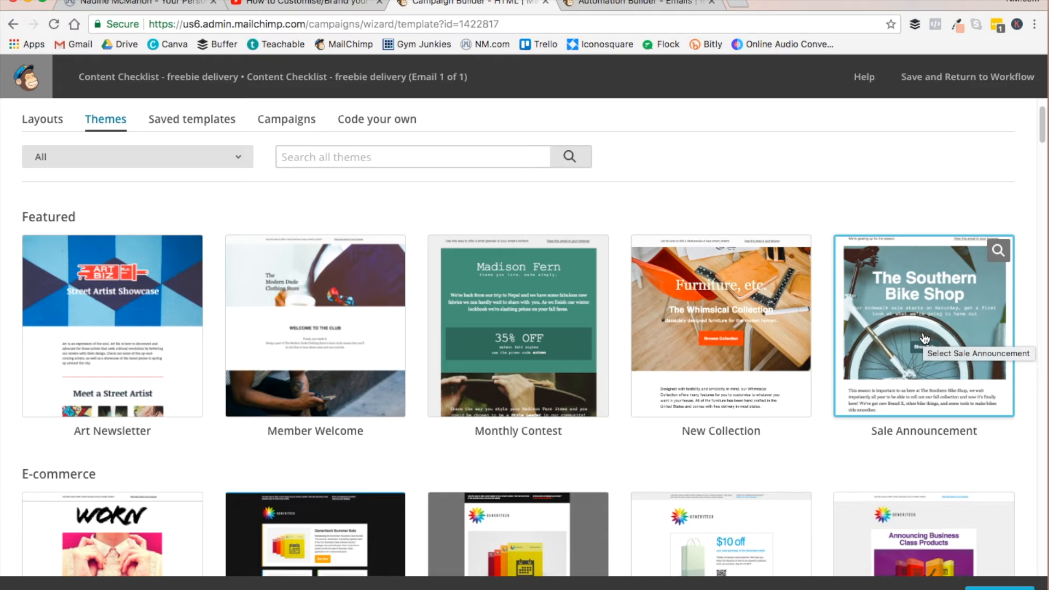
{"action": "left_click", "coordinate": [199, 121]}
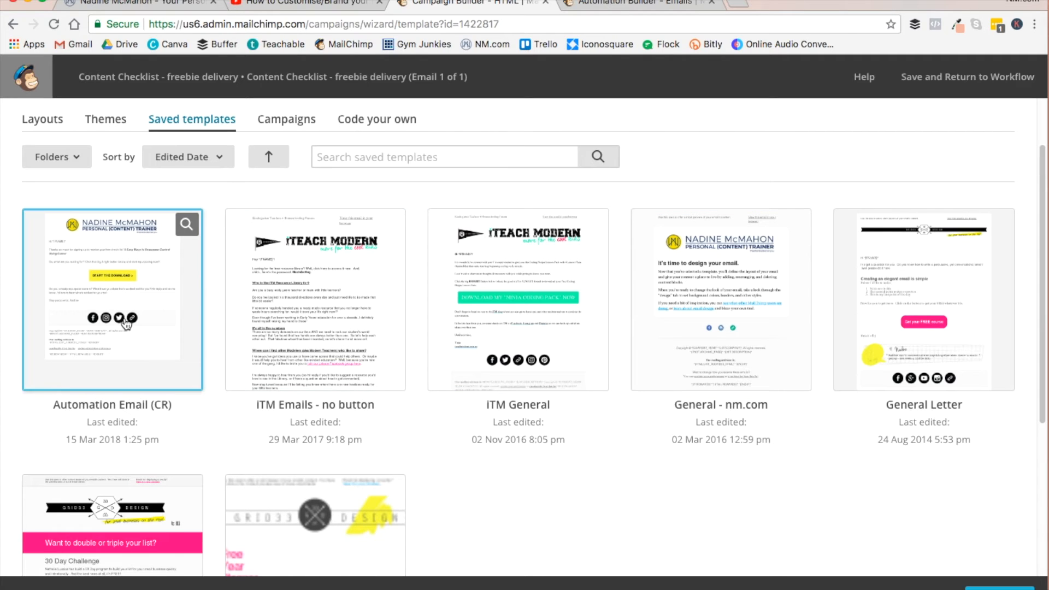
{"action": "left_click", "coordinate": [124, 277]}
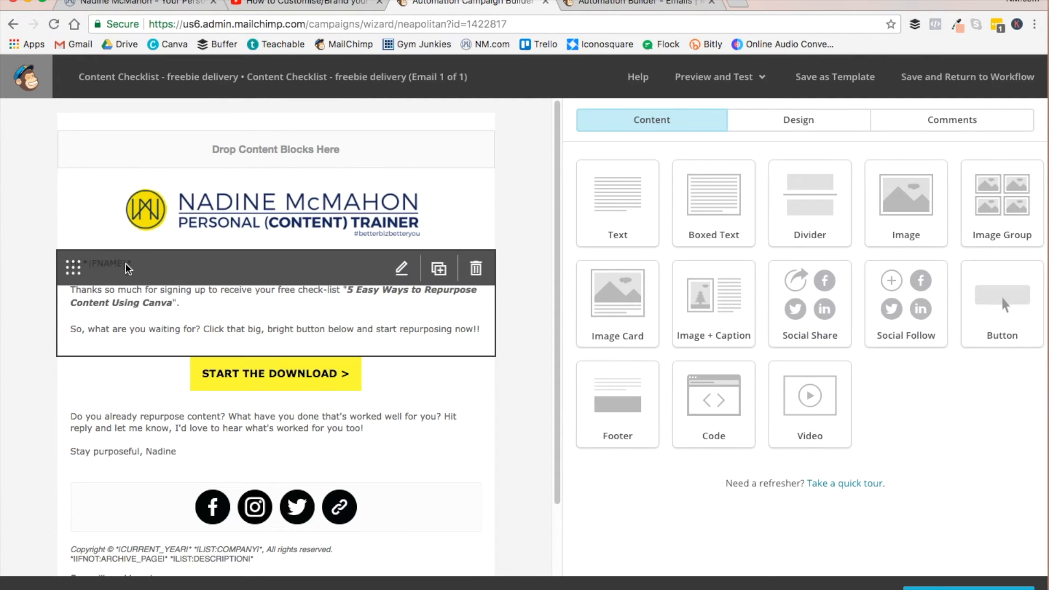
- Open the greeting text block for editing and review the merge tags available for the first-name greeting
{"action": "left_click", "coordinate": [101, 291]}
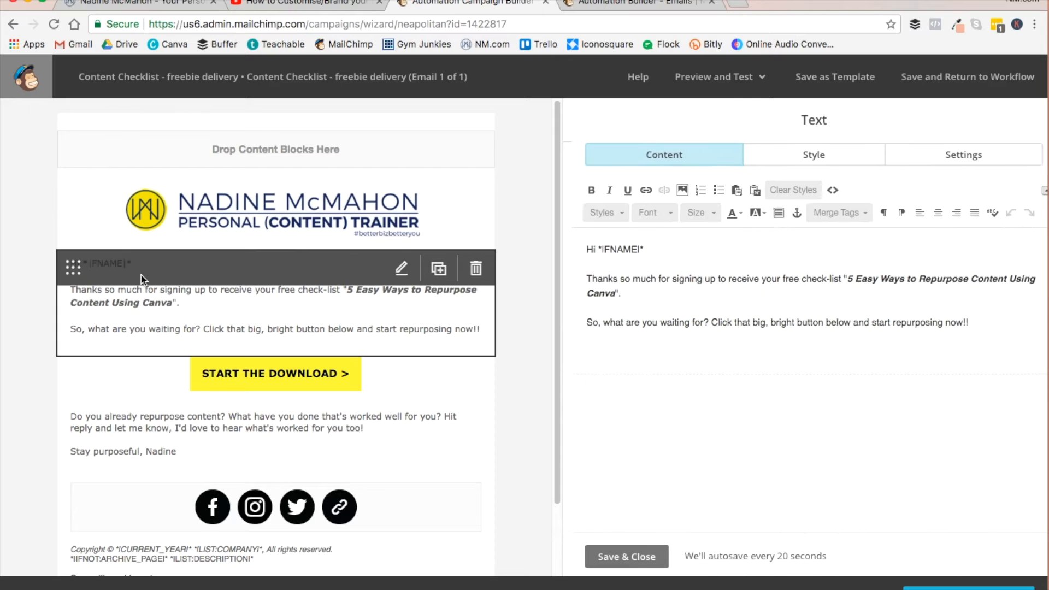
{"action": "left_click", "coordinate": [599, 251]}
{"action": "left_click_drag", "start_coordinate": [599, 250], "coordinate": [650, 251]}
{"action": "left_click", "coordinate": [651, 250]}
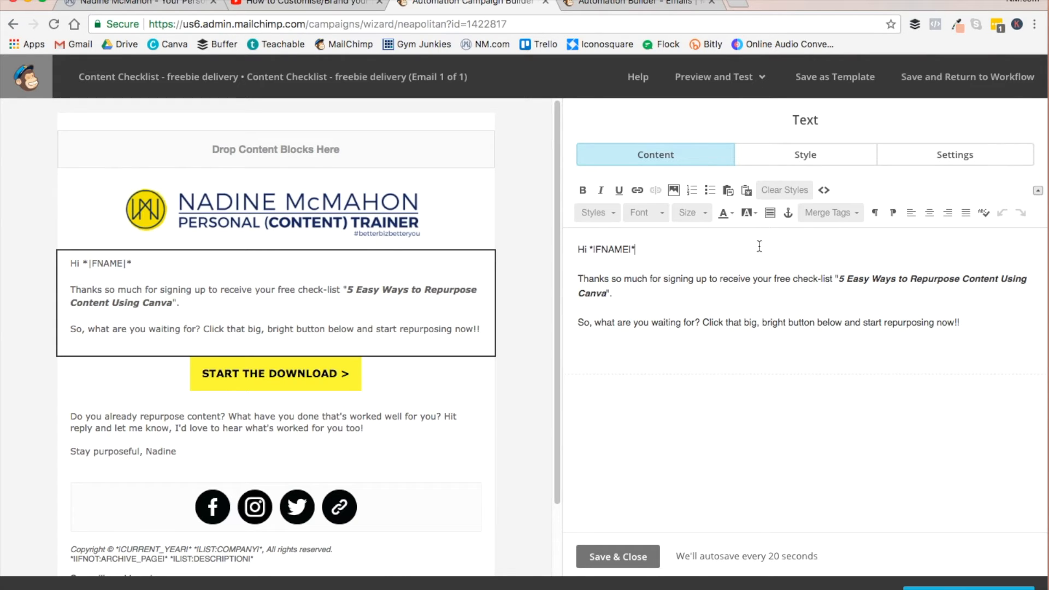
{"action": "left_click", "coordinate": [856, 215]}
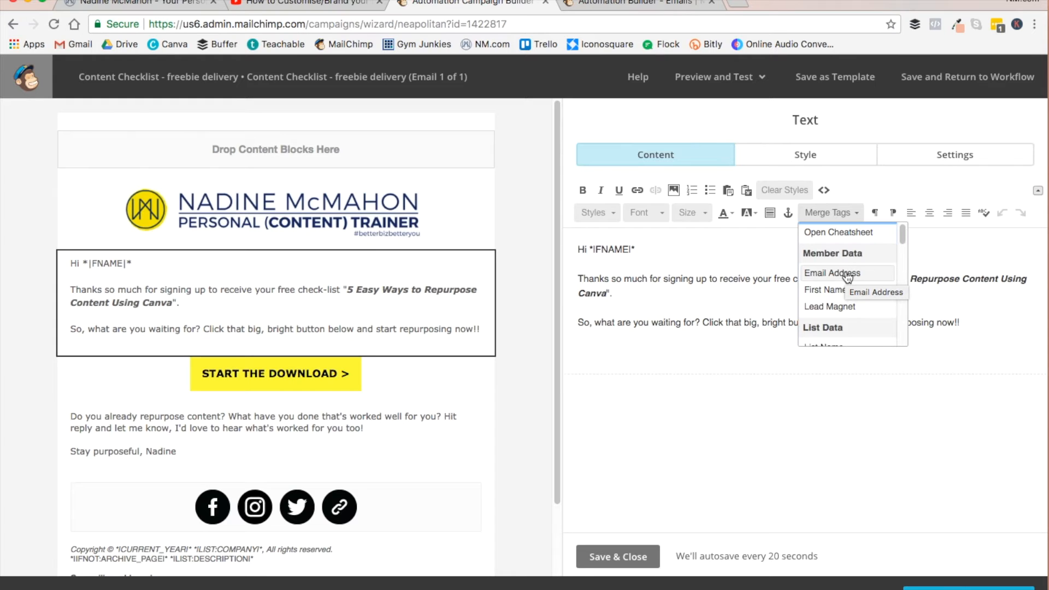
{"action": "scroll", "coordinate": [852, 289], "scroll_direction": "down", "scroll_amount": 2}
{"action": "scroll", "coordinate": [859, 303], "scroll_direction": "up", "scroll_amount": 2}
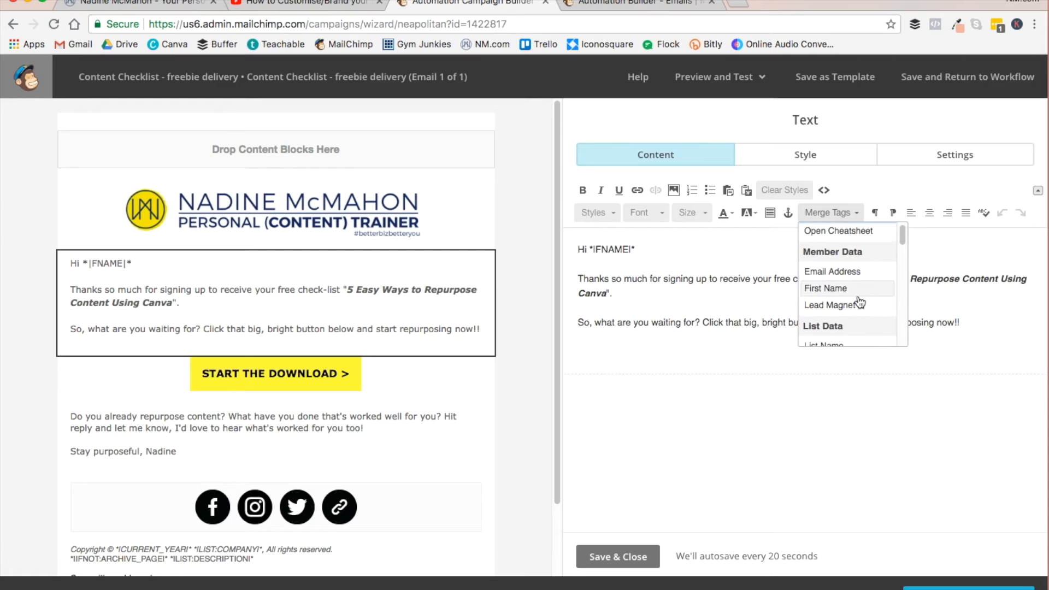
{"action": "left_click", "coordinate": [651, 299]}
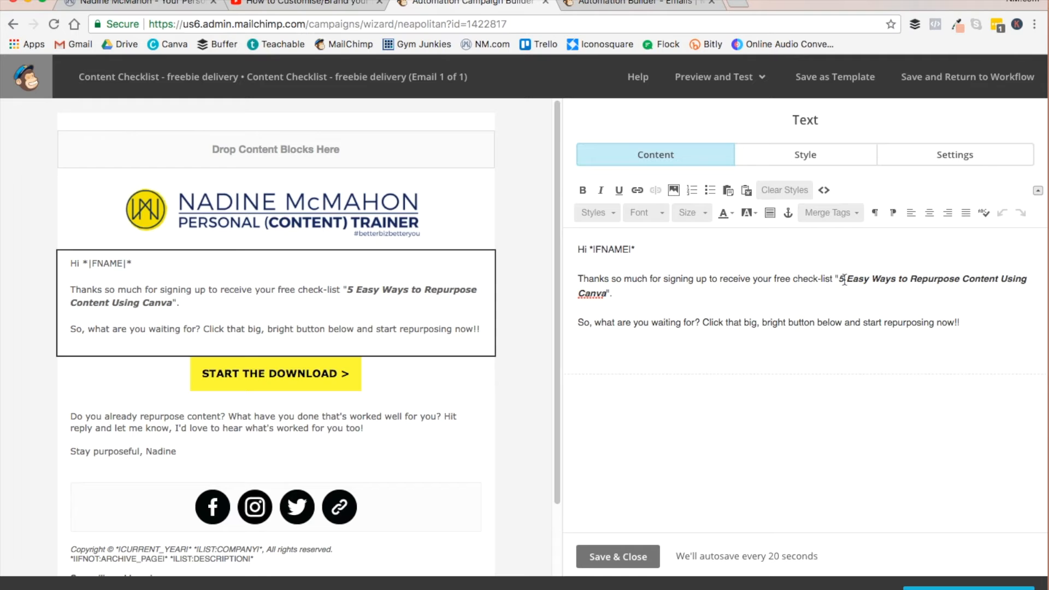
- Reword "check-list" in the thank-you sentence as "Content Check-list"
{"action": "left_click", "coordinate": [794, 280]}
{"action": "type", "text": "Content"}
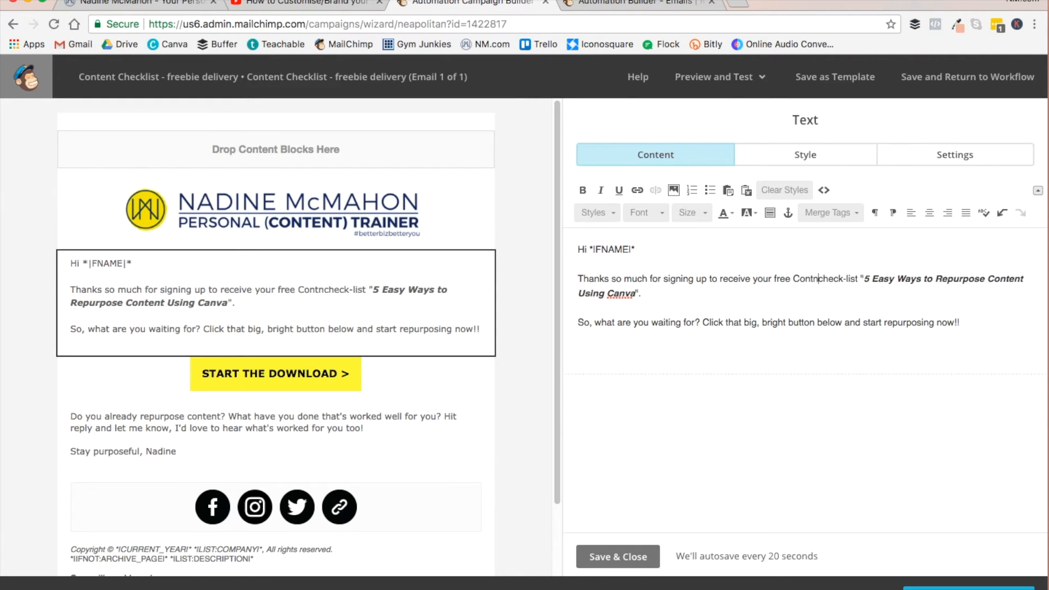
{"action": "key", "text": "Delete"}
{"action": "type", "text": "C"}
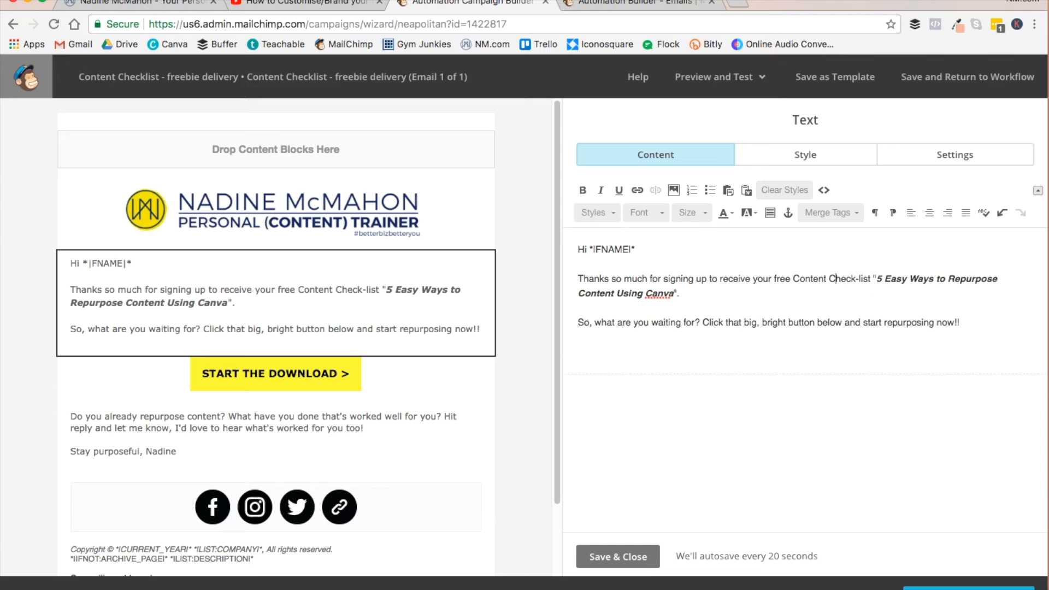
- Delete the quoted title "5 Easy Ways to Repurpose Content Using Canva" from the thank-you sentence
{"action": "left_click_drag", "start_coordinate": [875, 279], "coordinate": [673, 299]}
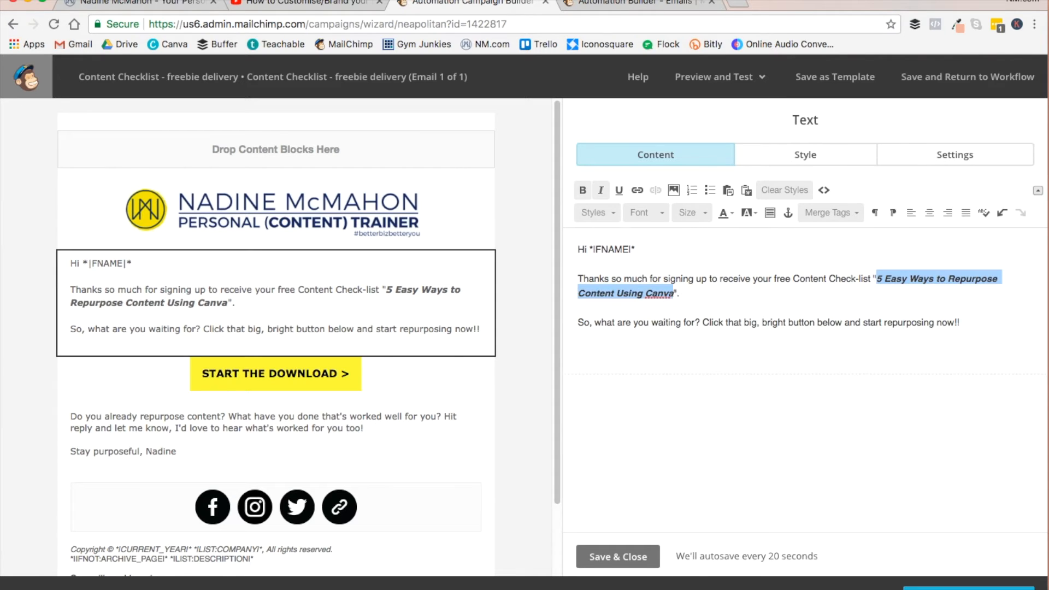
{"action": "key", "text": "BackSpace"}
{"action": "key", "text": "BackSpace"}
{"action": "key", "text": "BackSpace"}
{"action": "key", "text": "BackSpace"}
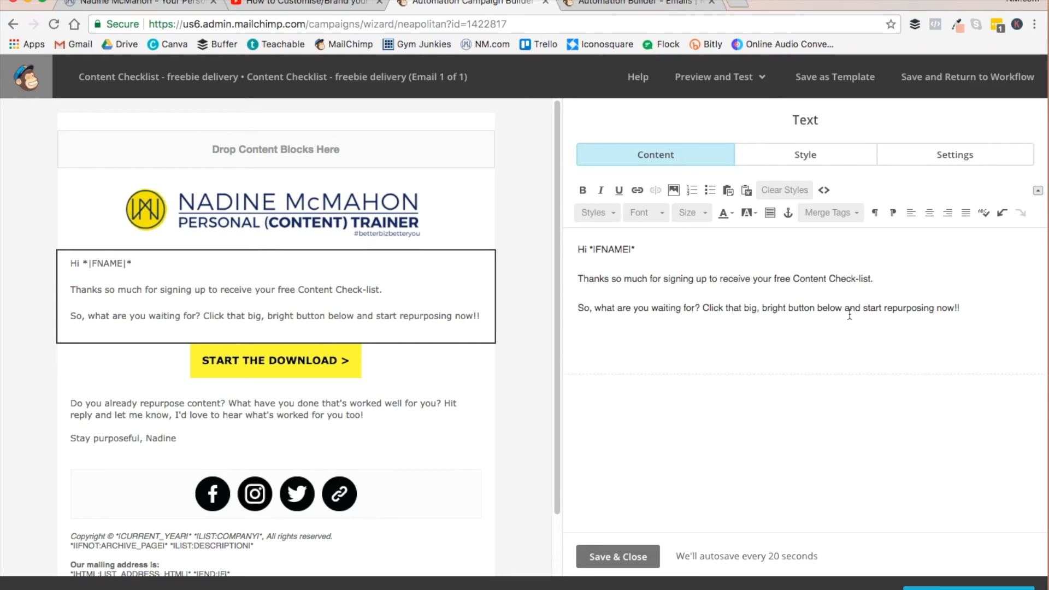
- Replace "start repurposing now" in the call-to-action sentence with "start checking your content now"
{"action": "left_click_drag", "start_coordinate": [863, 309], "coordinate": [954, 309]}
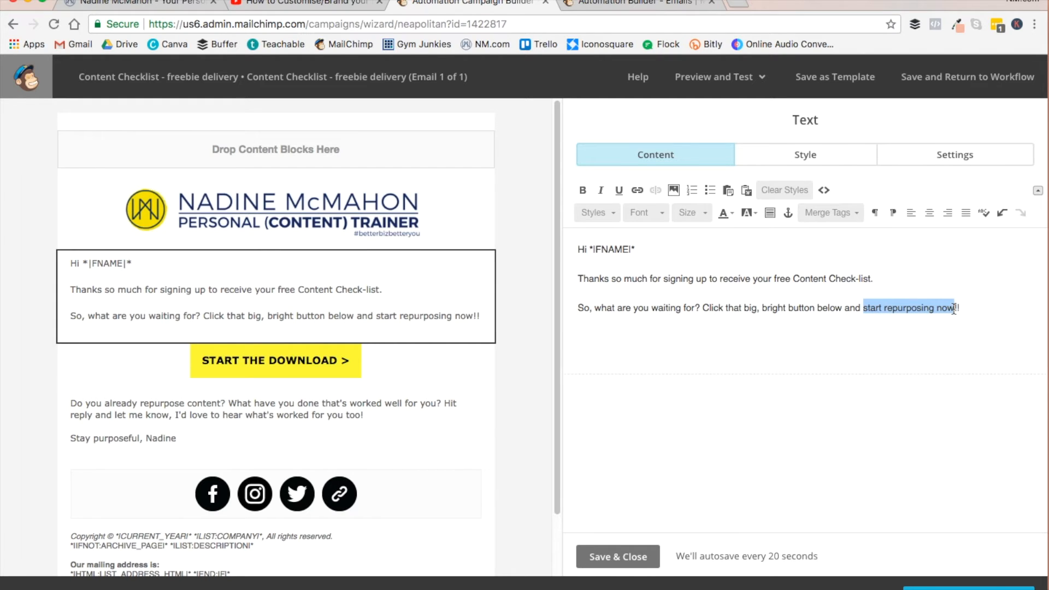
{"action": "type", "text": "start checki"}
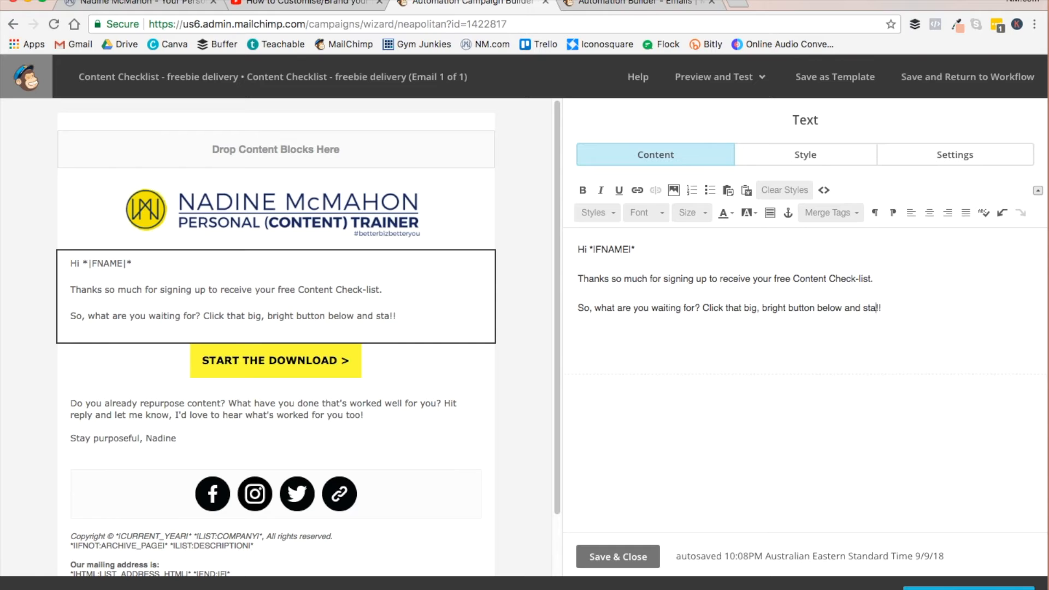
{"action": "type", "text": "ng your content n"}
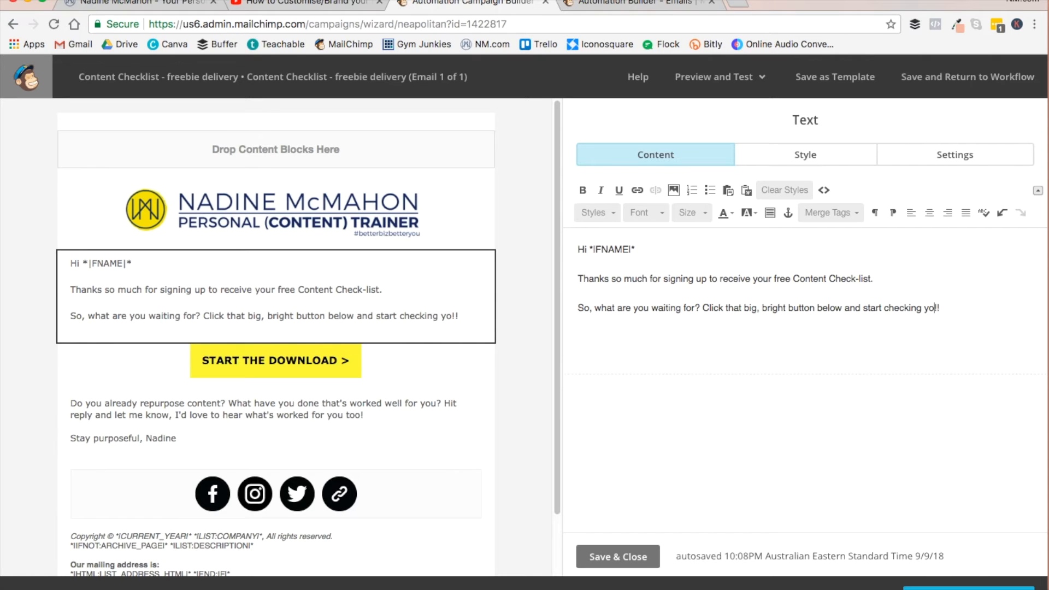
{"action": "type", "text": "ow"}
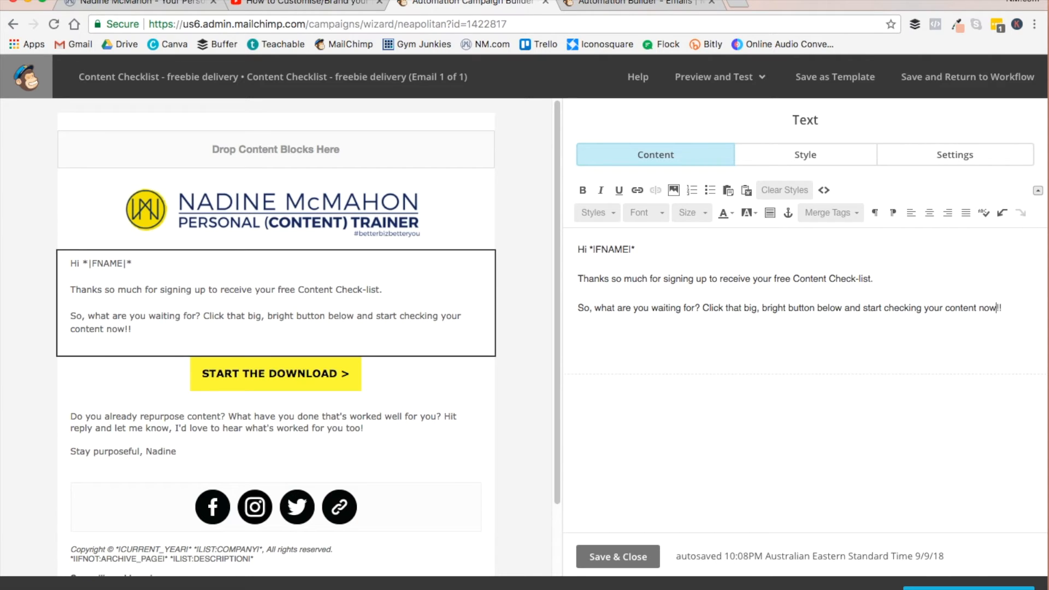
- Open the yellow download button's settings, review its text and web address link, and close them
{"action": "mouse_move", "coordinate": [315, 380]}
{"action": "left_click", "coordinate": [14, 24]}
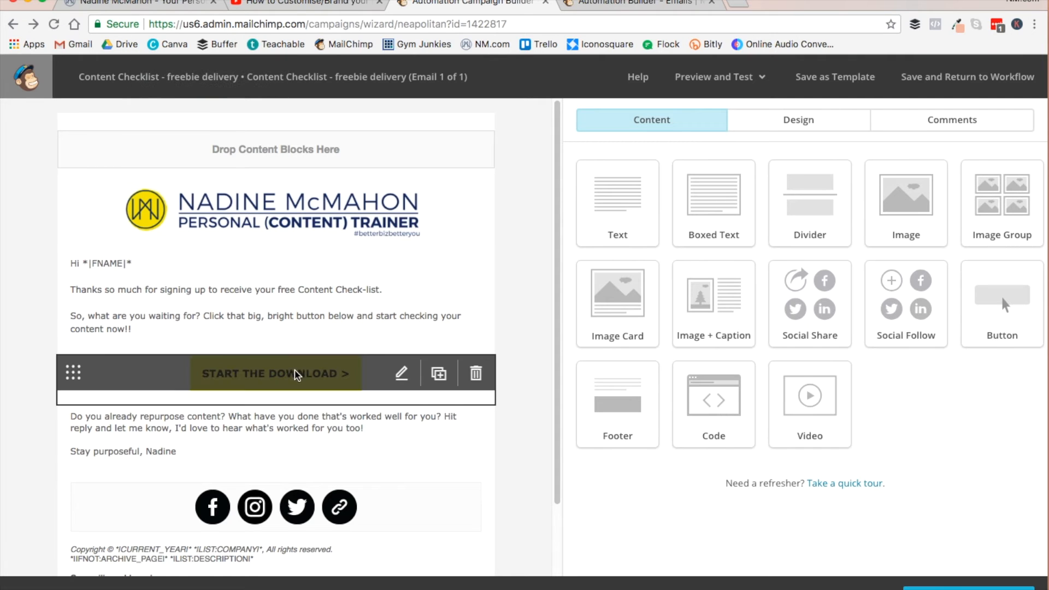
{"action": "left_click", "coordinate": [399, 378]}
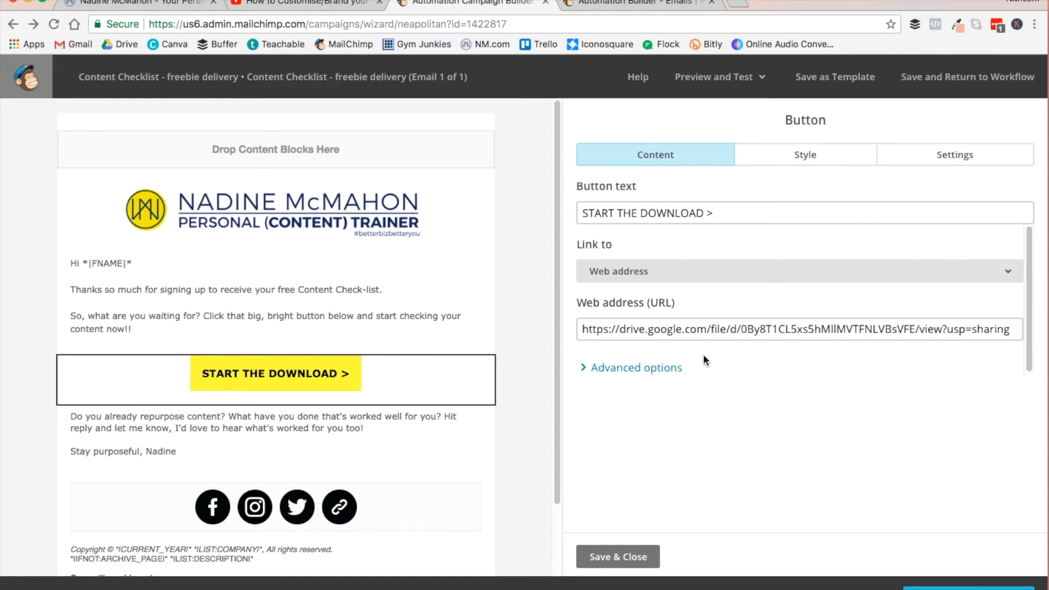
{"action": "left_click", "coordinate": [632, 558]}
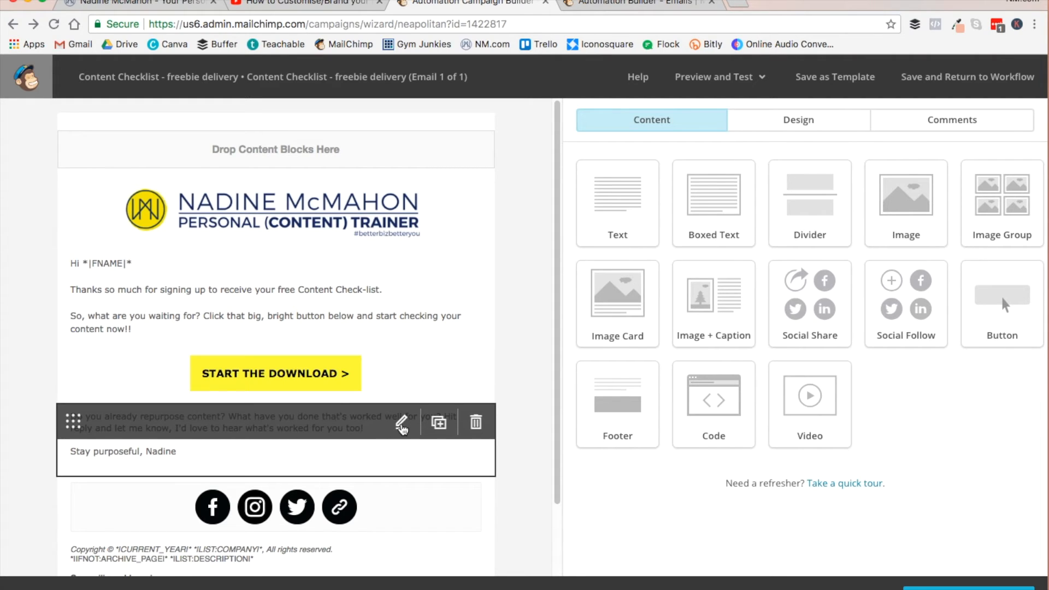
- Delete the paragraph about repurposing content above the sign-off, including the blank lines, and save the text block
{"action": "left_click", "coordinate": [402, 426]}
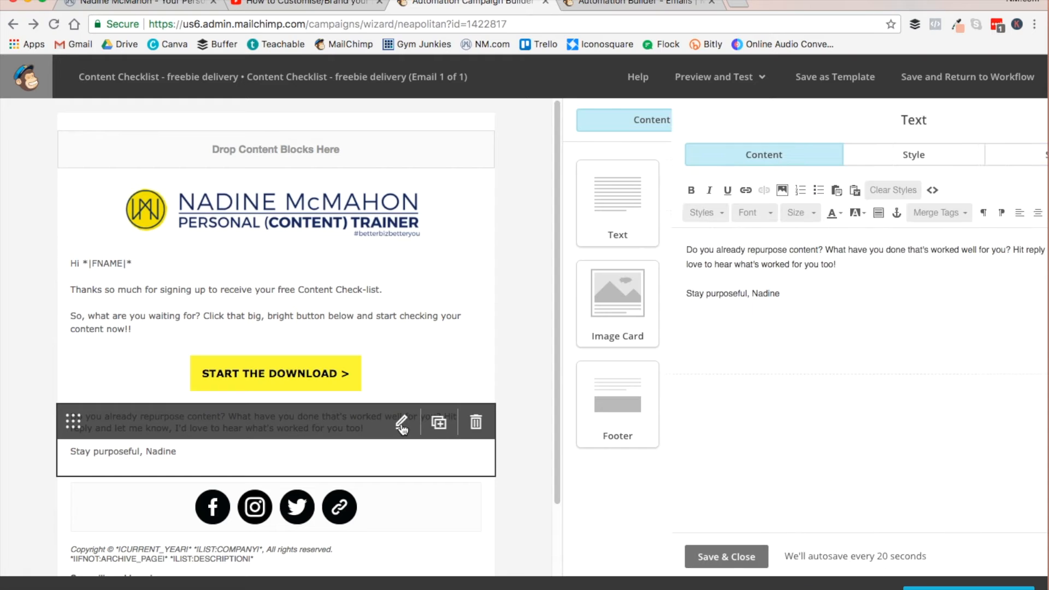
{"action": "left_click", "coordinate": [763, 263]}
{"action": "left_click_drag", "start_coordinate": [762, 263], "coordinate": [541, 244]}
{"action": "key", "text": "BackSpace"}
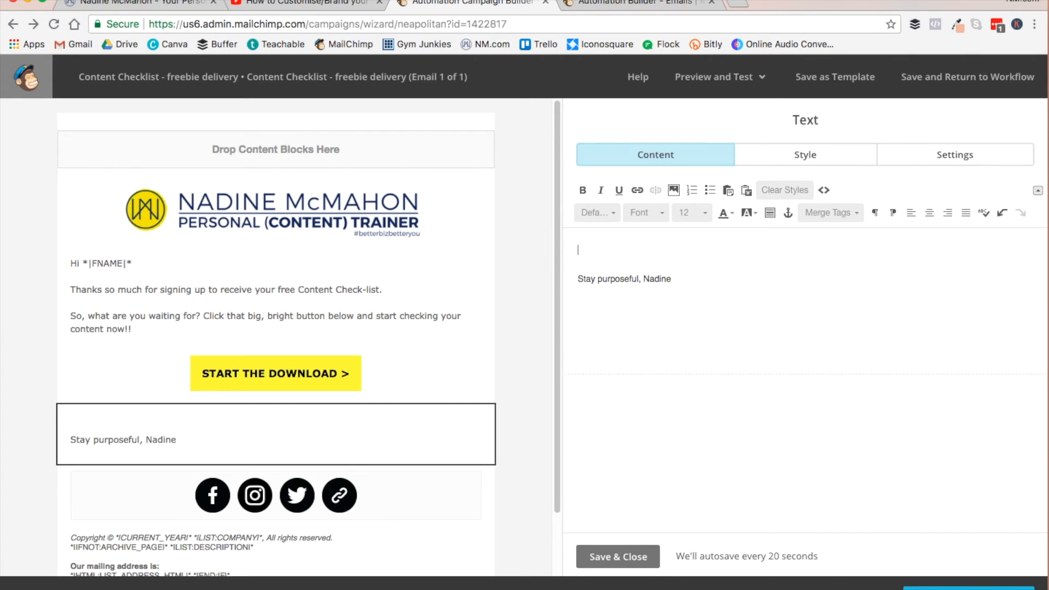
{"action": "key", "text": "BackSpace"}
{"action": "key", "text": "BackSpace"}
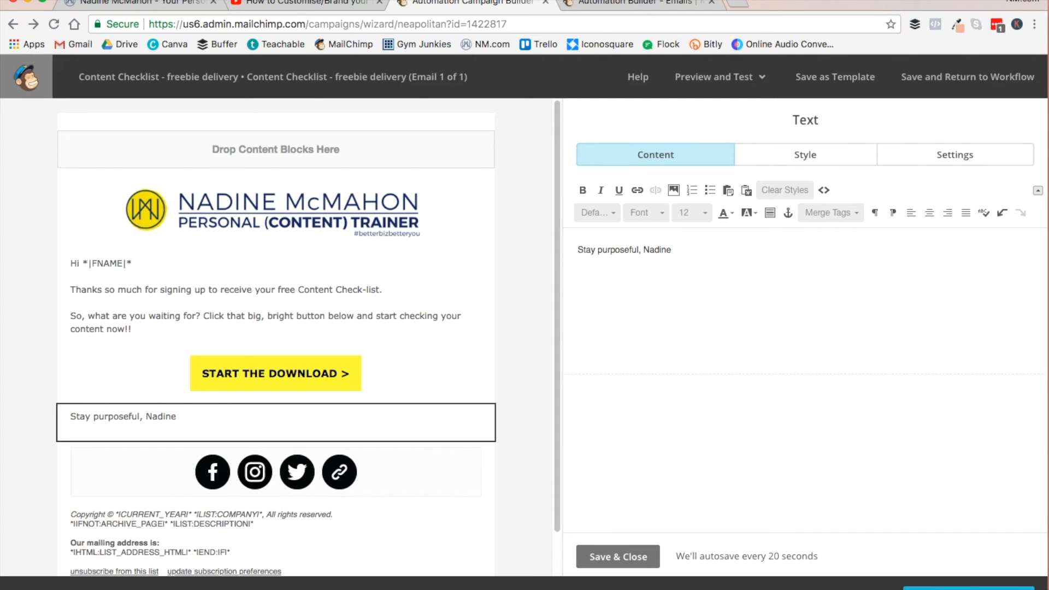
{"action": "left_click", "coordinate": [613, 557]}
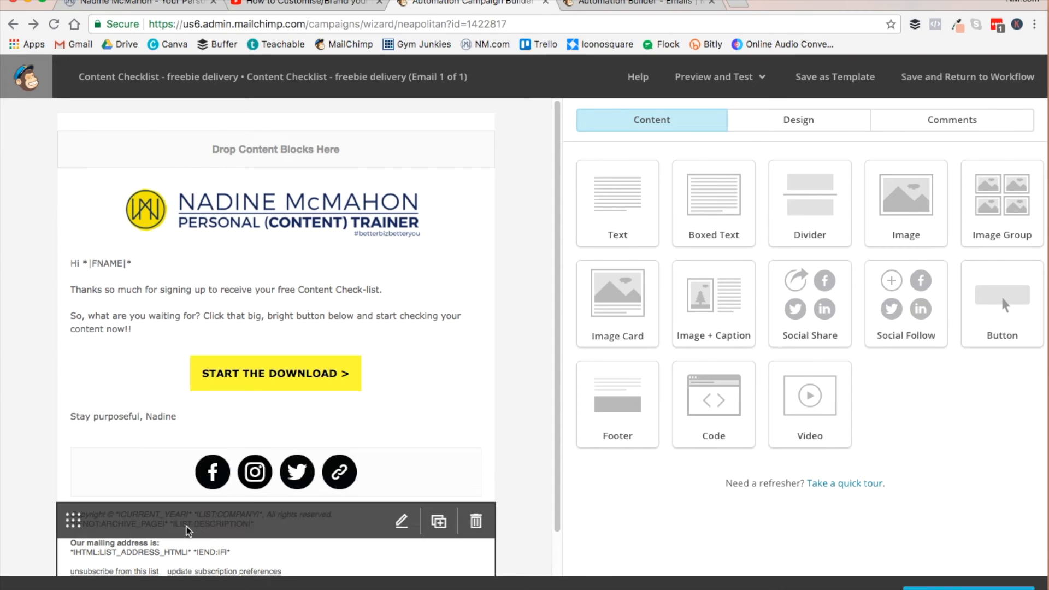
- Preview the email with live merge tag info enabled, check the greeting for the next recipient, and leave the preview
{"action": "scroll", "coordinate": [194, 514], "scroll_direction": "down", "scroll_amount": 1}
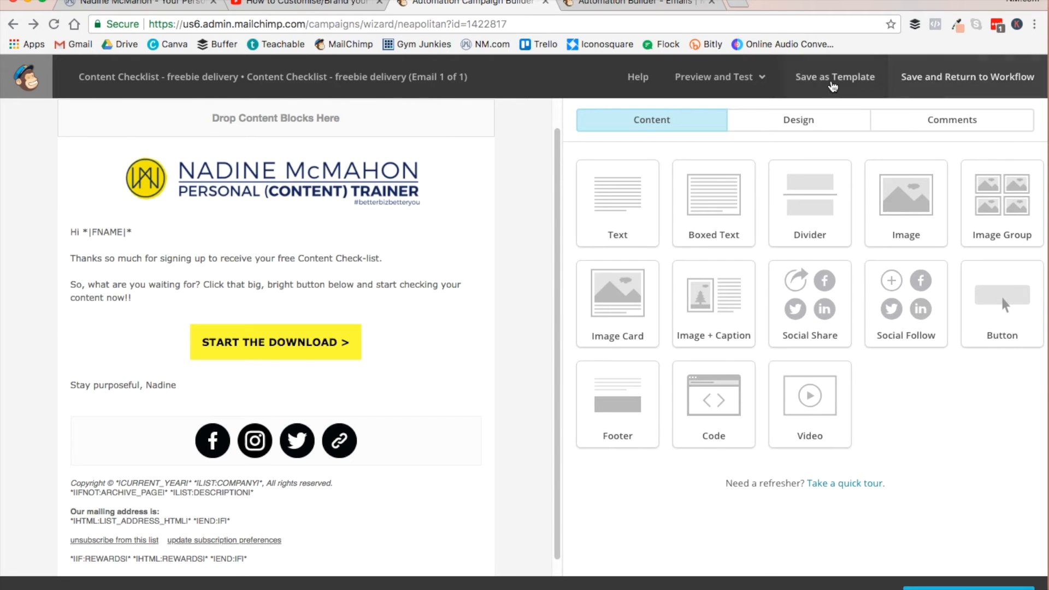
{"action": "left_click", "coordinate": [761, 80]}
{"action": "left_click", "coordinate": [683, 119]}
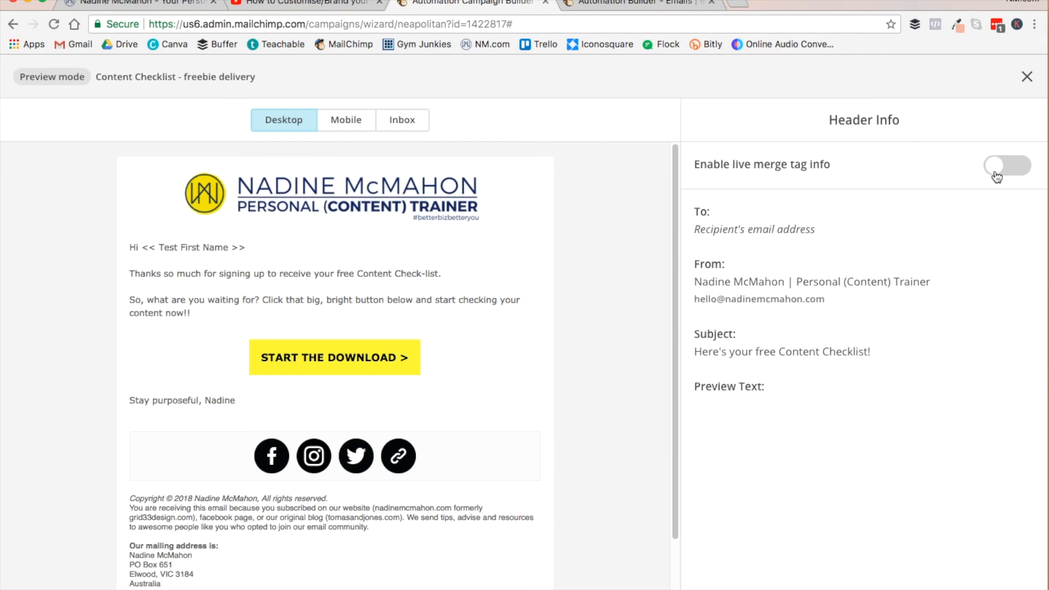
{"action": "left_click", "coordinate": [997, 174]}
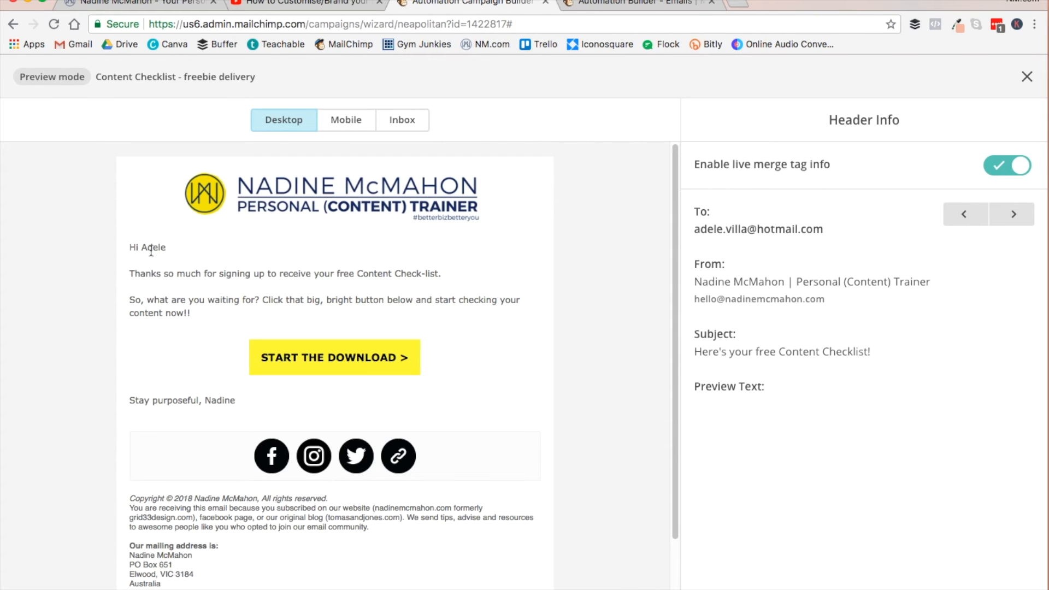
{"action": "left_click", "coordinate": [1021, 217]}
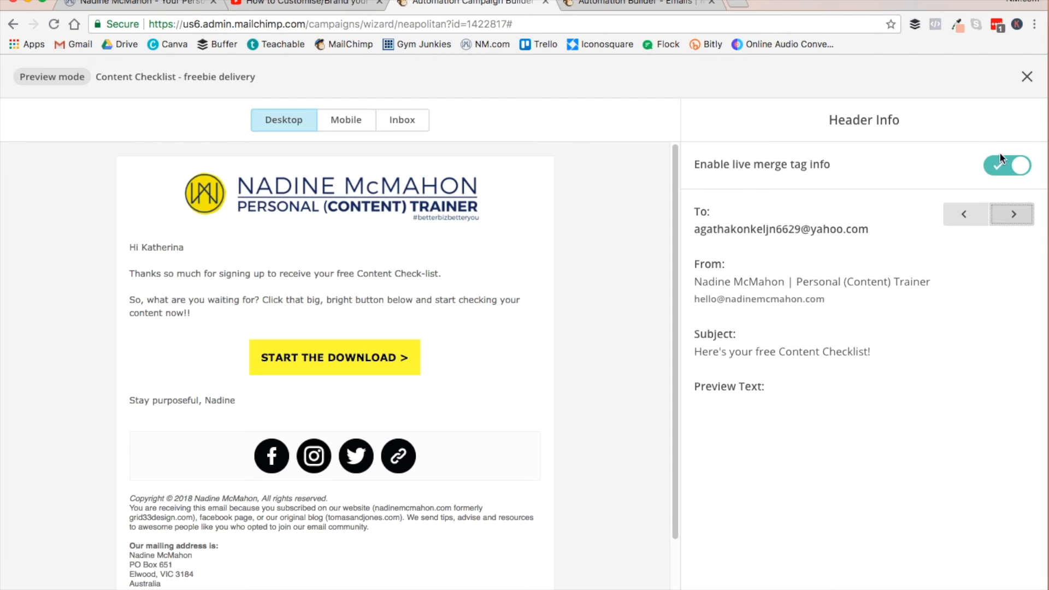
{"action": "left_click", "coordinate": [1027, 76]}
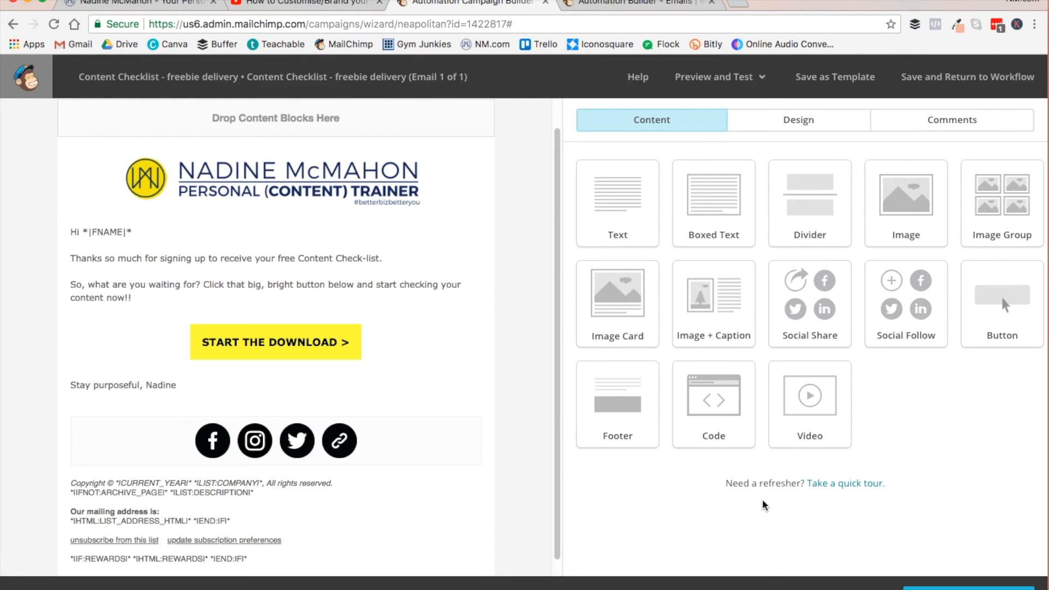
{"action": "left_click", "coordinate": [830, 484]}
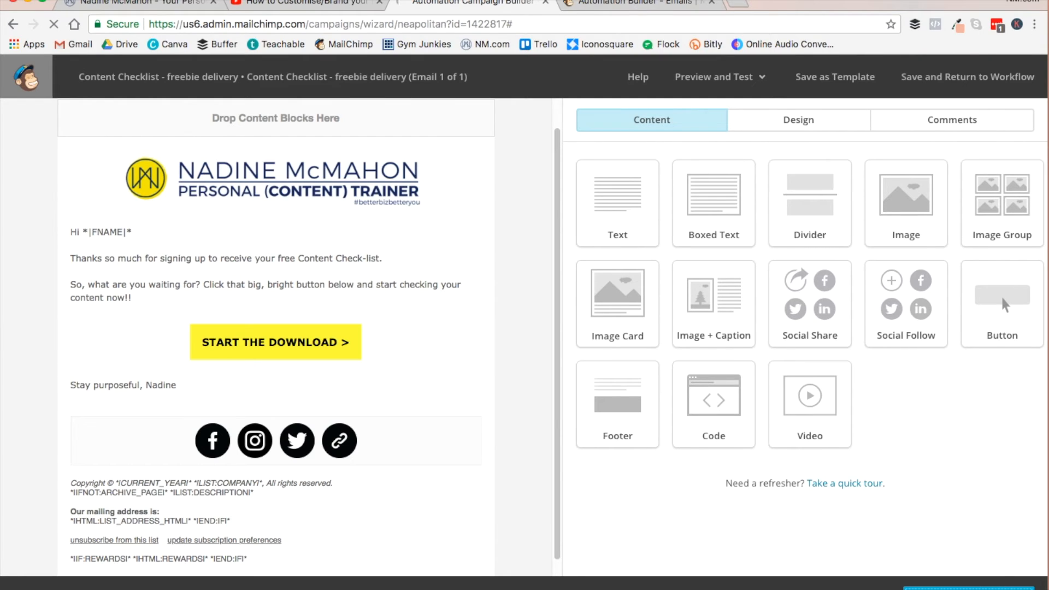
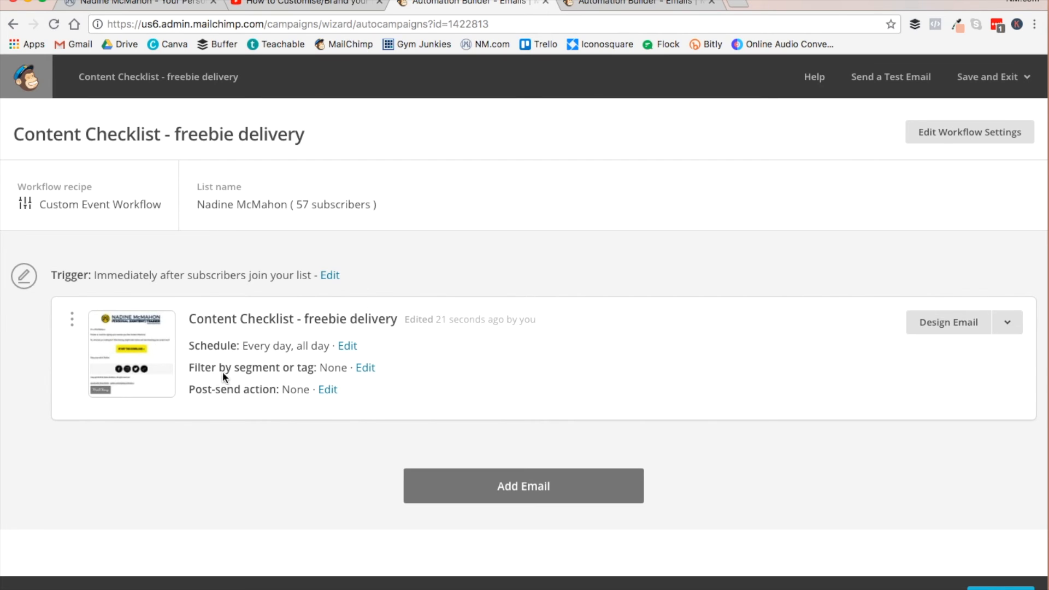
- Enable segment filtering on the freebie delivery email by matching conditions, with Signup Source as the condition type
{"action": "left_click", "coordinate": [365, 367]}
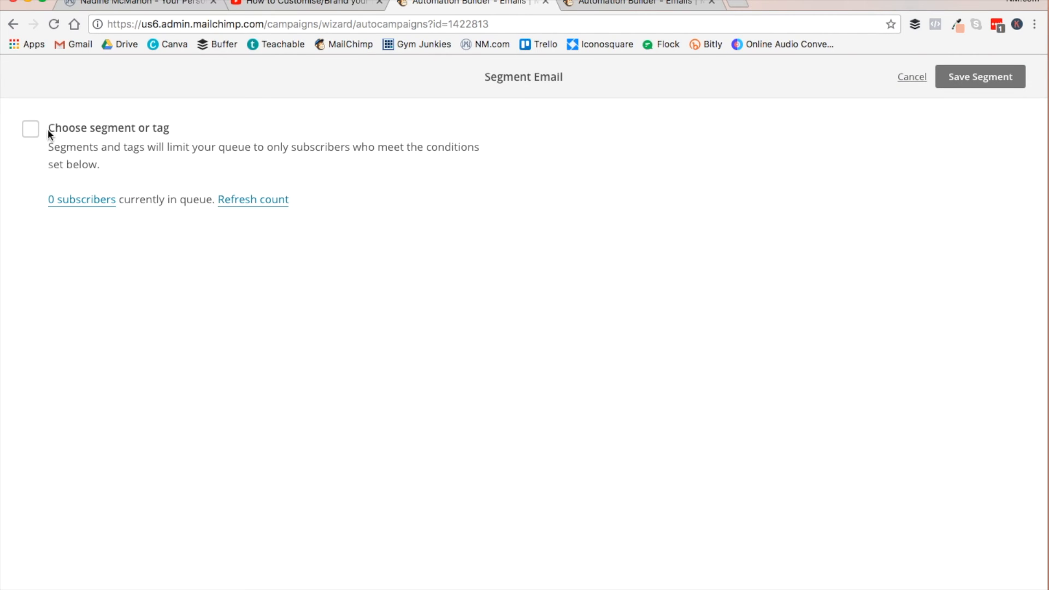
{"action": "left_click", "coordinate": [31, 130]}
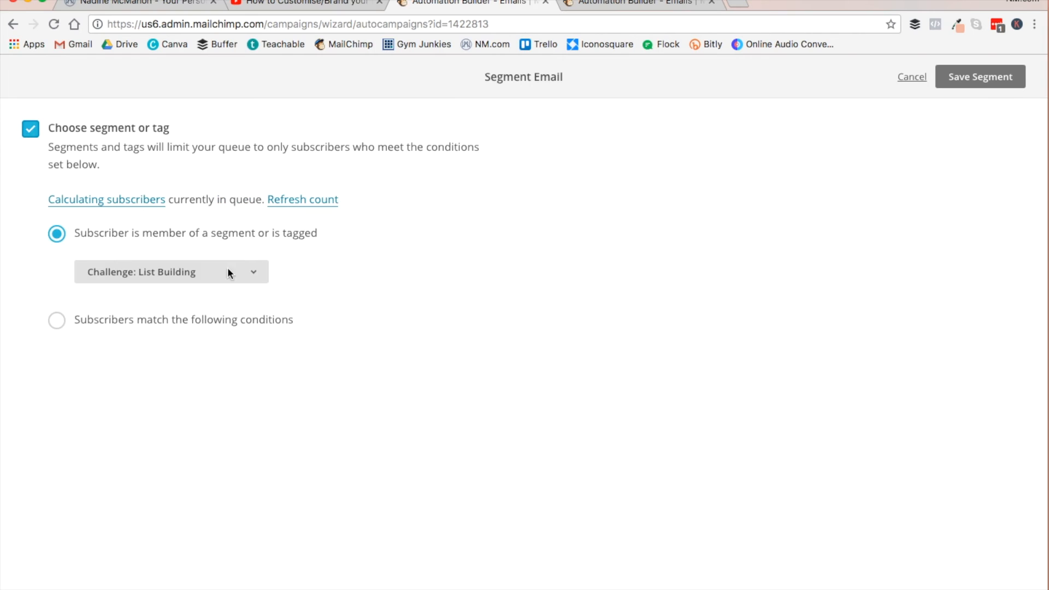
{"action": "left_click", "coordinate": [57, 321]}
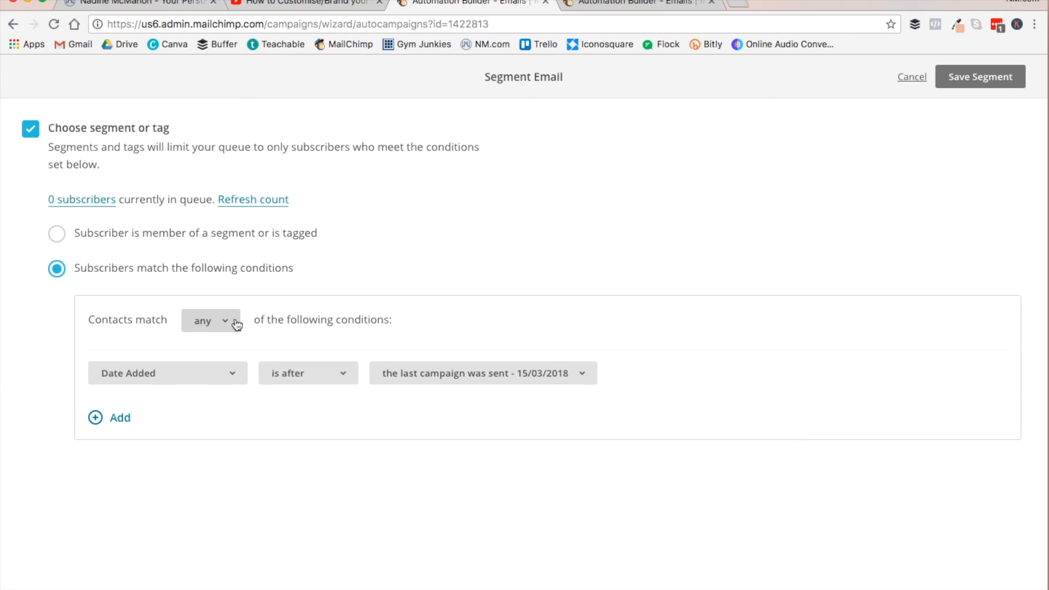
{"action": "left_click", "coordinate": [237, 382]}
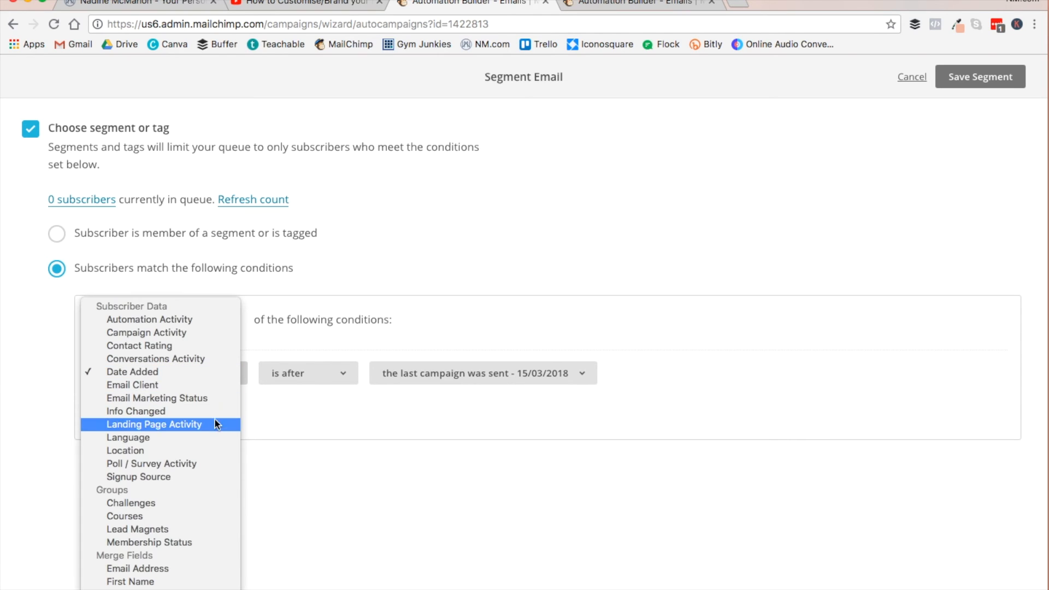
{"action": "left_click", "coordinate": [166, 477]}
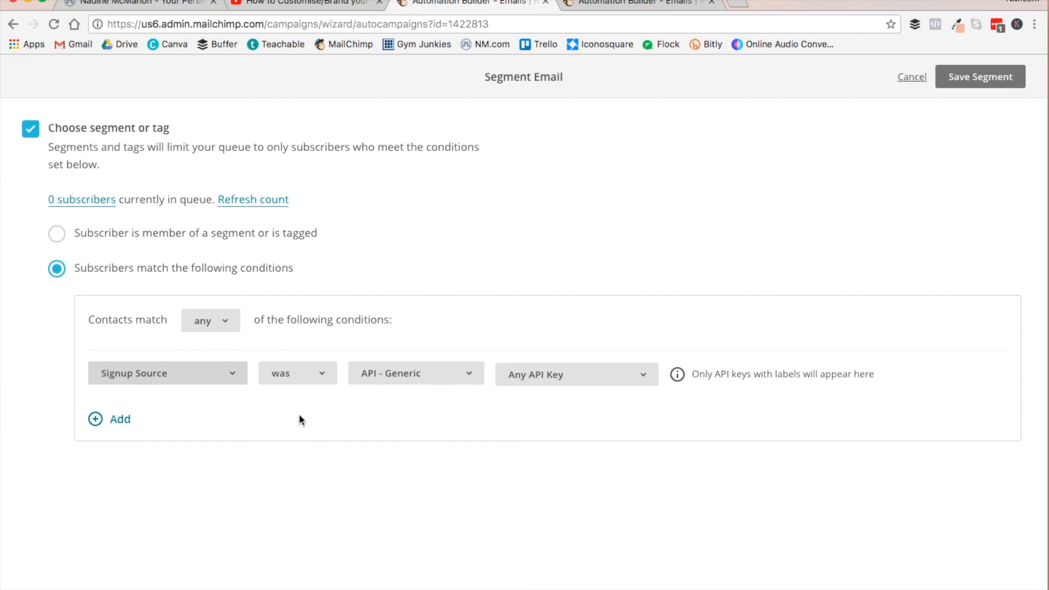
- Set the signup source condition to was Landing Page, Content Checklist - NM.com, and save the segment
{"action": "left_click", "coordinate": [322, 374]}
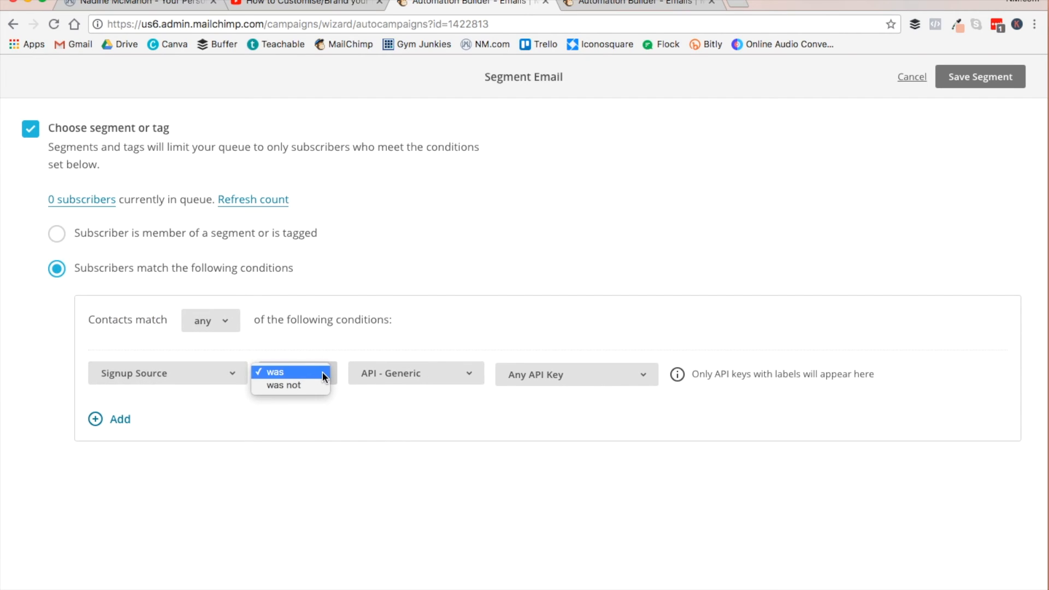
{"action": "left_click", "coordinate": [313, 373]}
{"action": "left_click", "coordinate": [413, 374]}
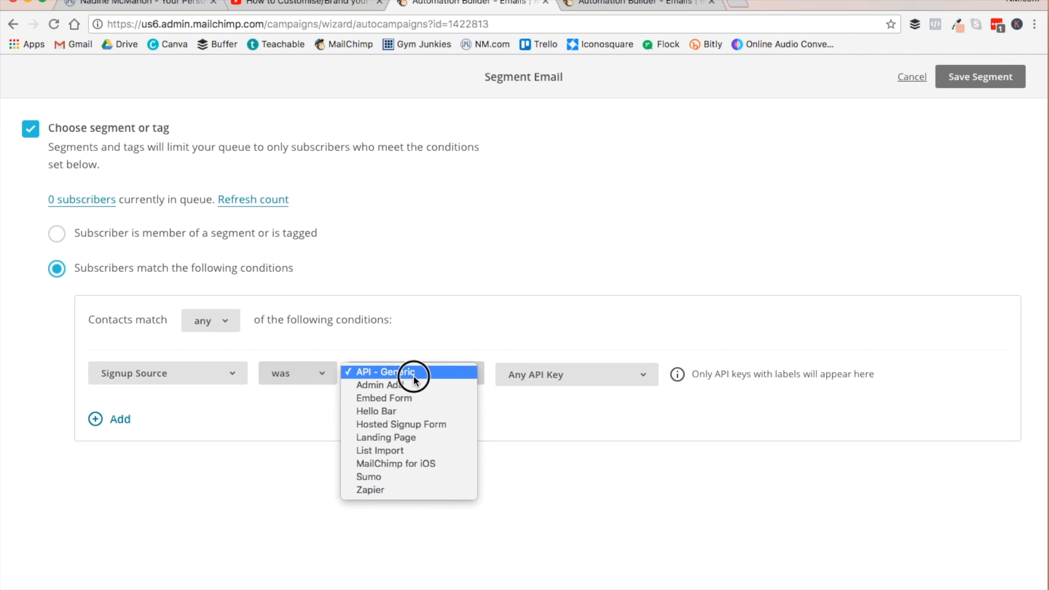
{"action": "left_click", "coordinate": [415, 437]}
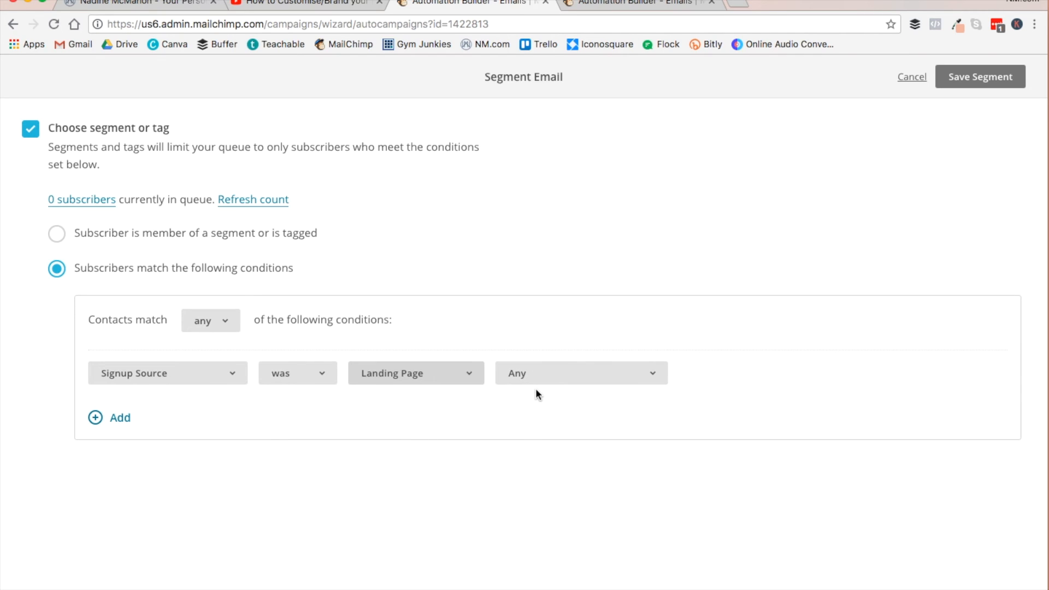
{"action": "left_click", "coordinate": [560, 373]}
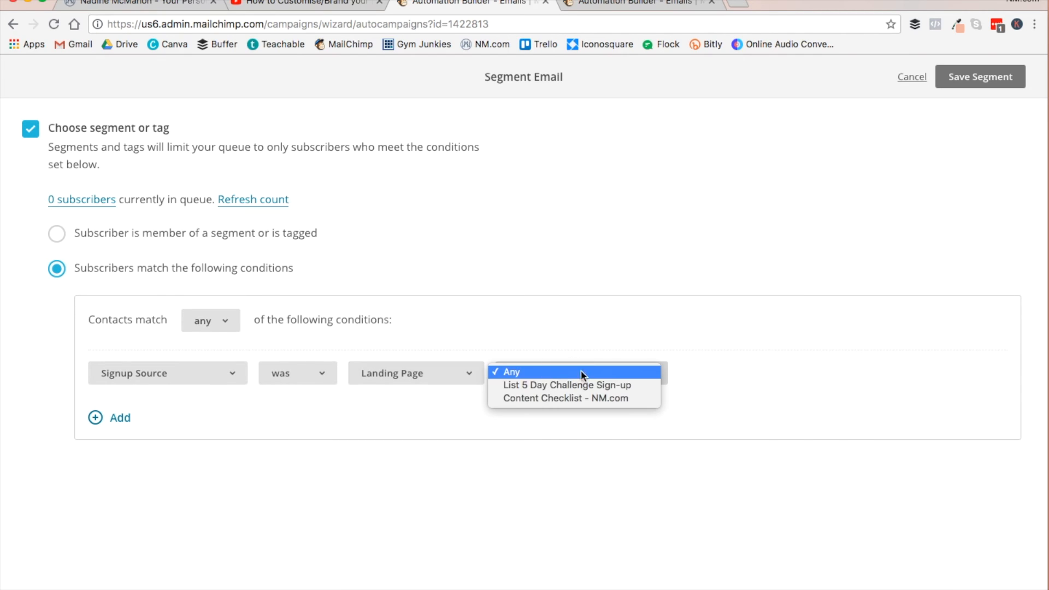
{"action": "left_click", "coordinate": [572, 399]}
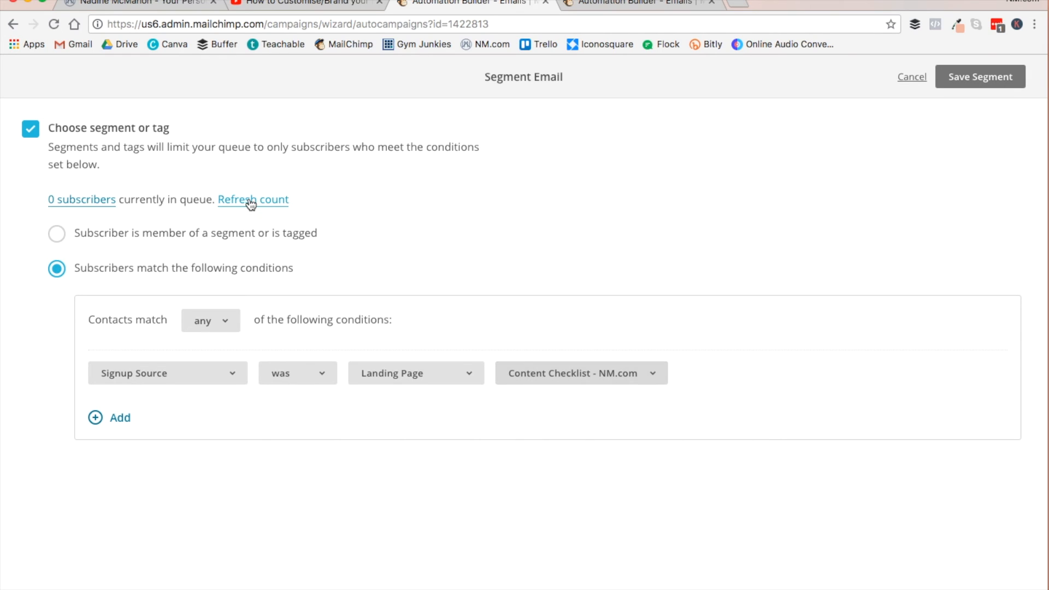
{"action": "left_click", "coordinate": [979, 78]}
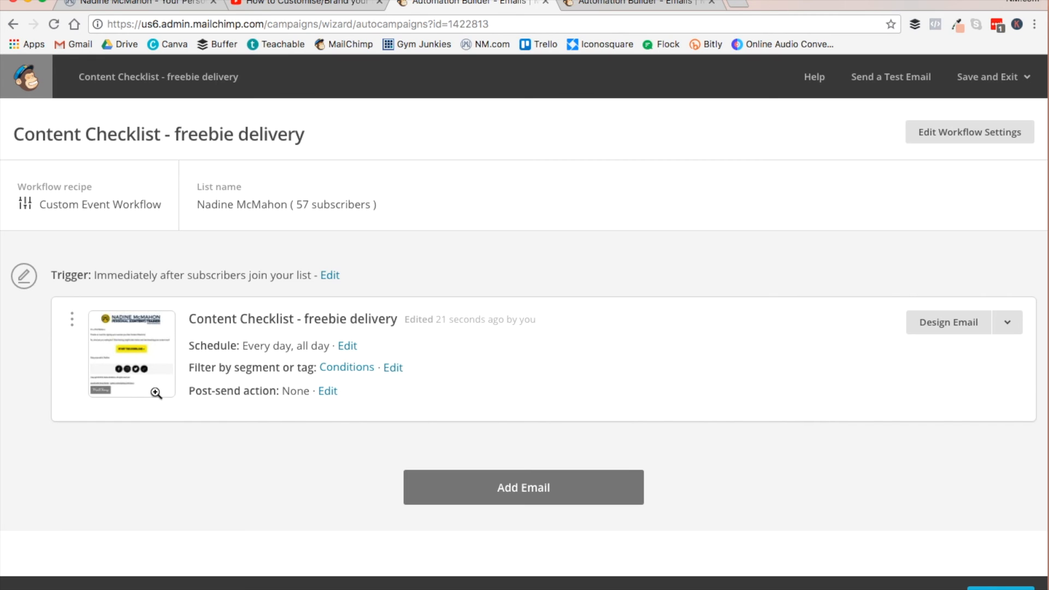
- Set the email's post-send action to join the Content Health Check interest group and update the action
{"action": "left_click", "coordinate": [328, 391]}
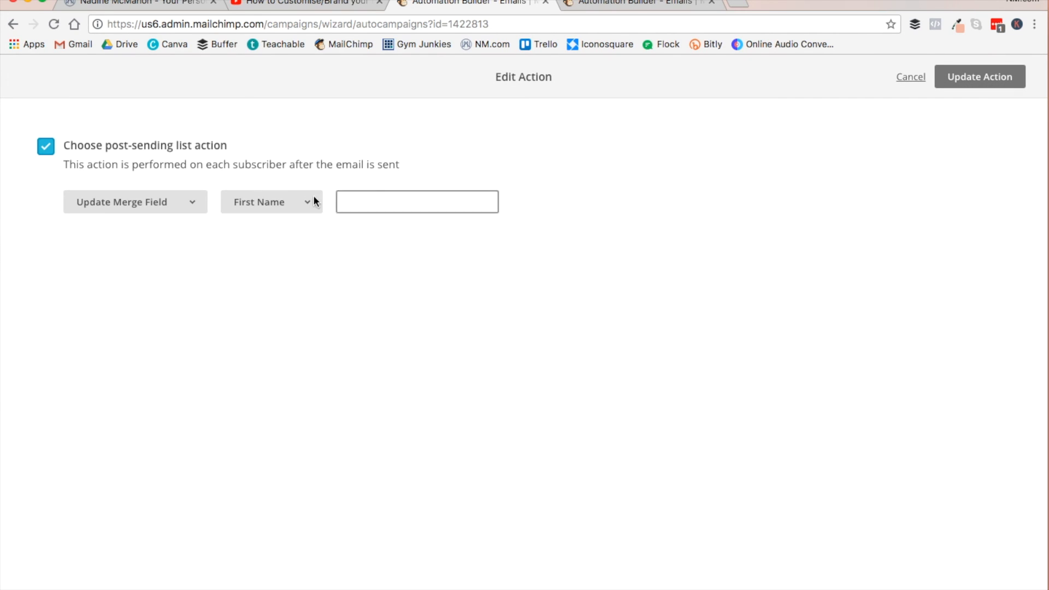
{"action": "left_click", "coordinate": [186, 206]}
{"action": "left_click", "coordinate": [111, 241]}
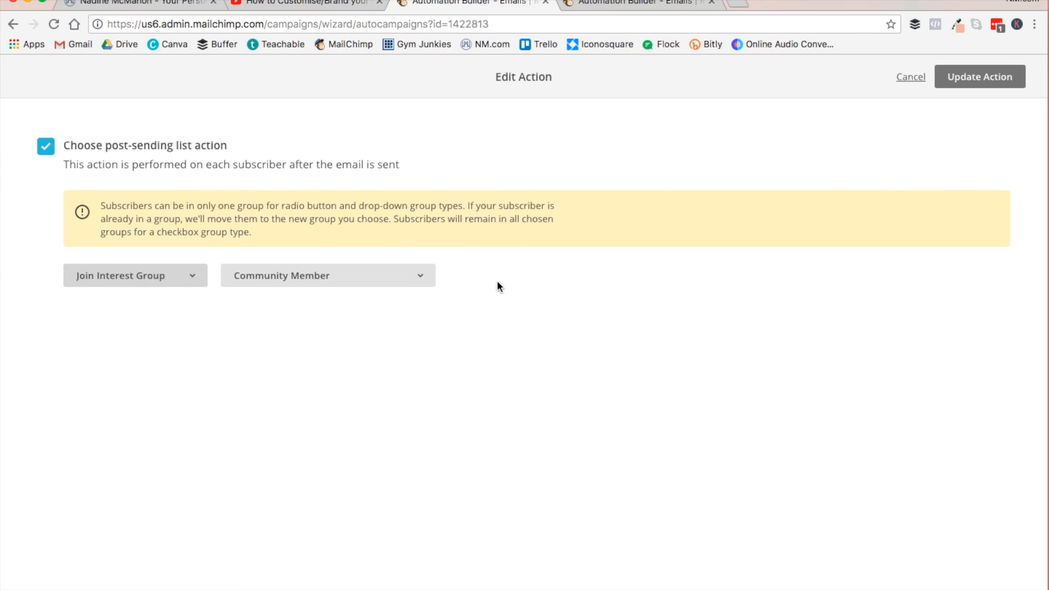
{"action": "left_click", "coordinate": [368, 275]}
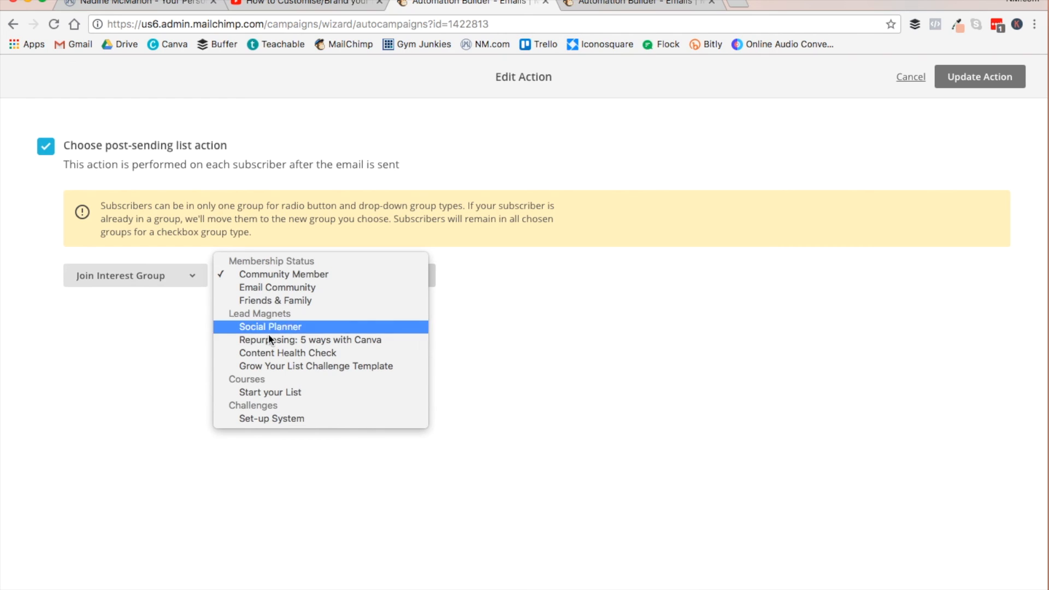
{"action": "left_click", "coordinate": [280, 355]}
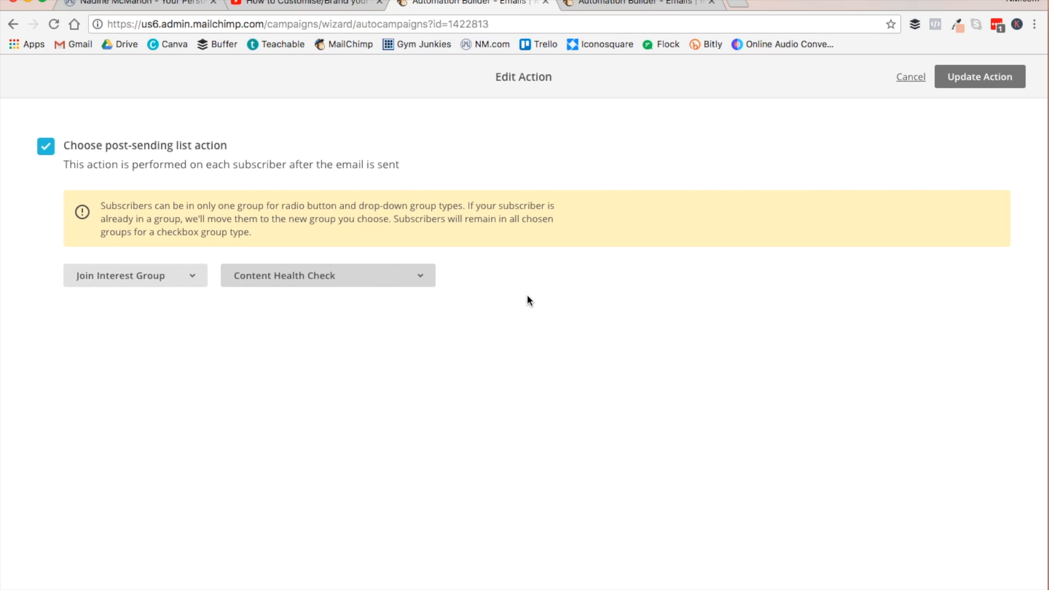
{"action": "left_click", "coordinate": [986, 78]}
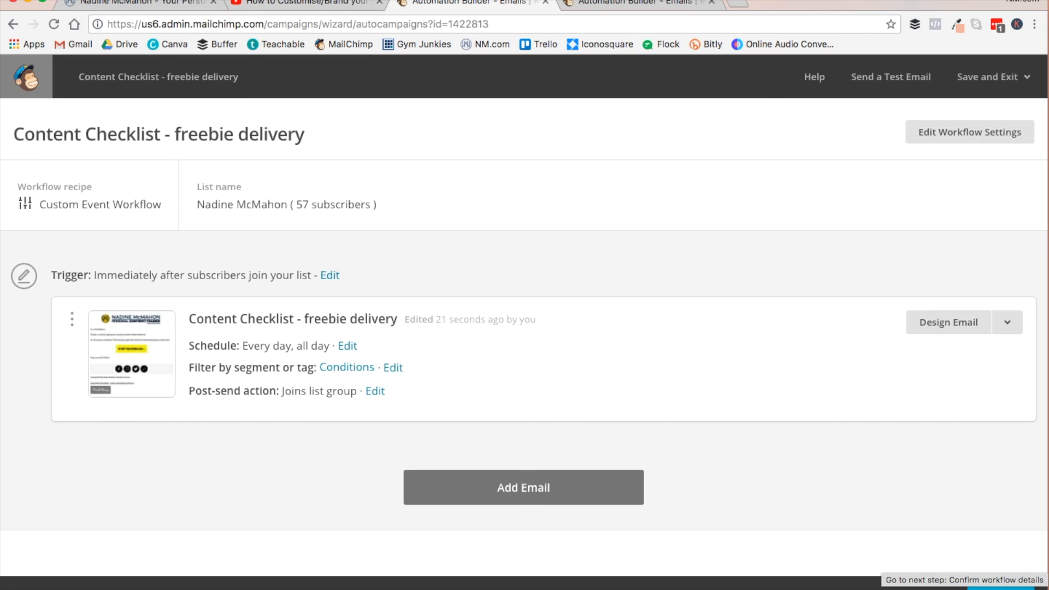
- Proceed to the workflow review and start the Content Checklist - freebie delivery automation
{"action": "left_click", "coordinate": [1000, 587]}
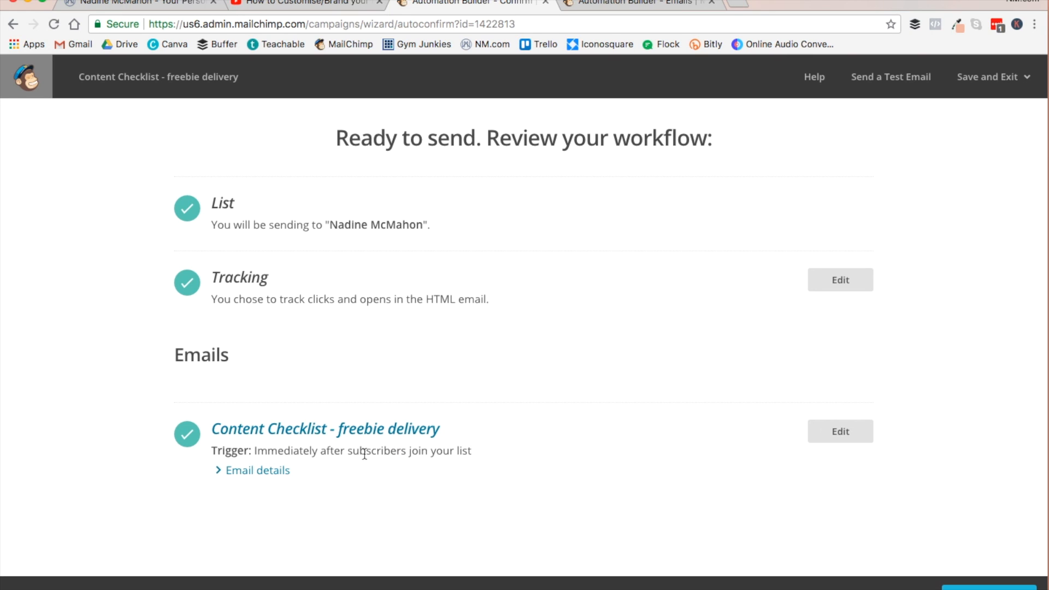
{"action": "left_click", "coordinate": [986, 587]}
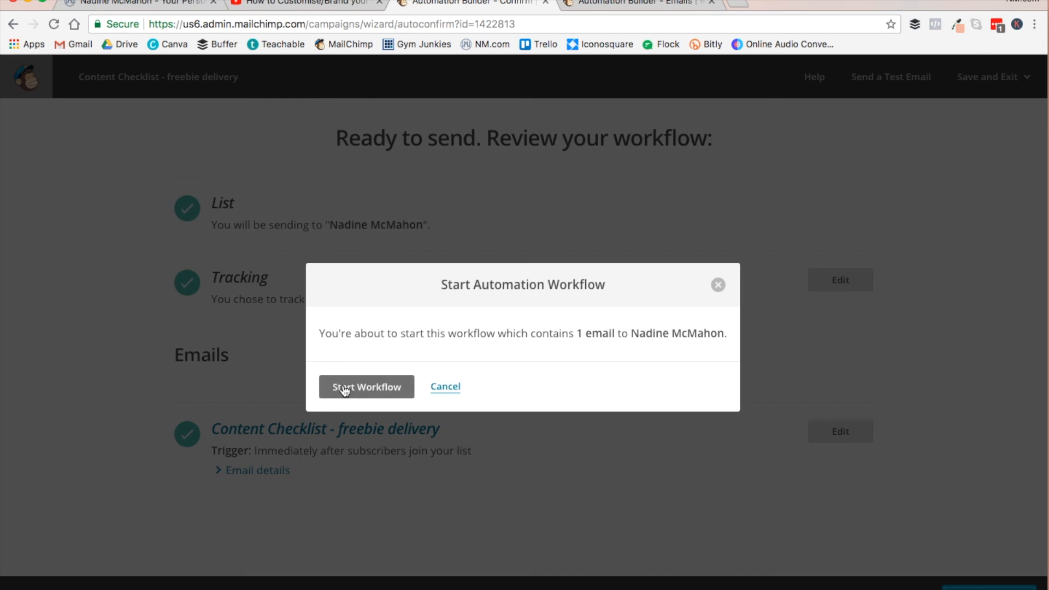
{"action": "left_click", "coordinate": [354, 387]}
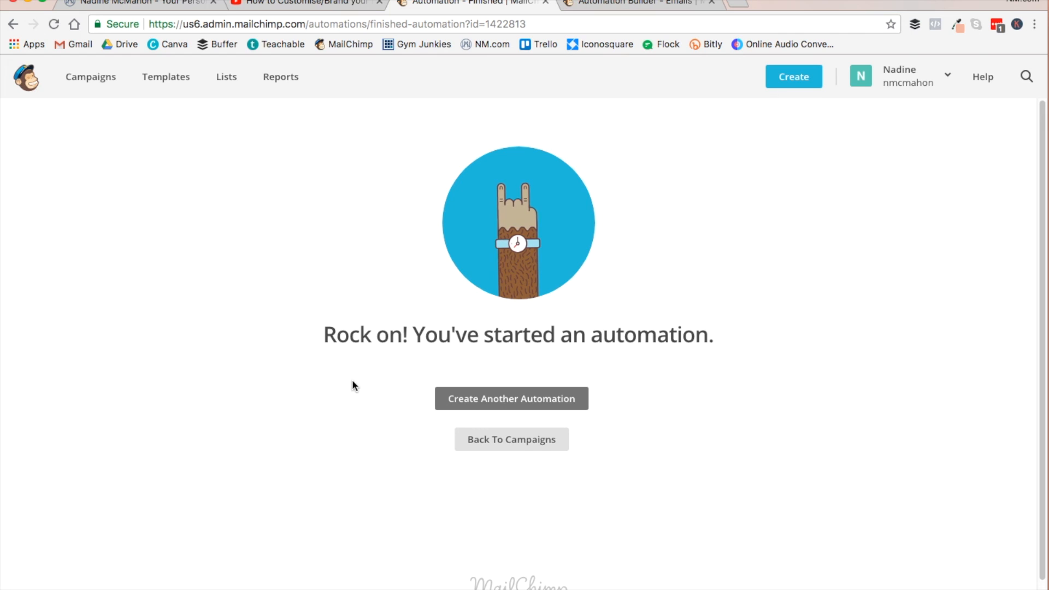
- Switch to YouTube and open the "How to Customise/Brand your Facebook App Images" video for editing
{"action": "left_click", "coordinate": [291, 5]}
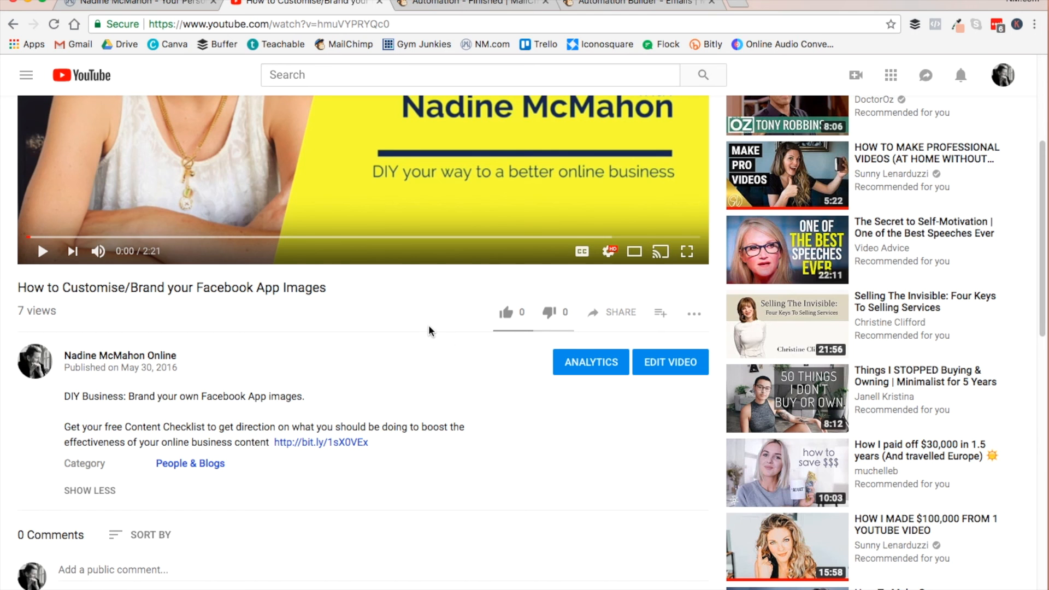
{"action": "scroll", "coordinate": [429, 328], "scroll_direction": "up", "scroll_amount": 3}
{"action": "scroll", "coordinate": [429, 326], "scroll_direction": "up", "scroll_amount": 2}
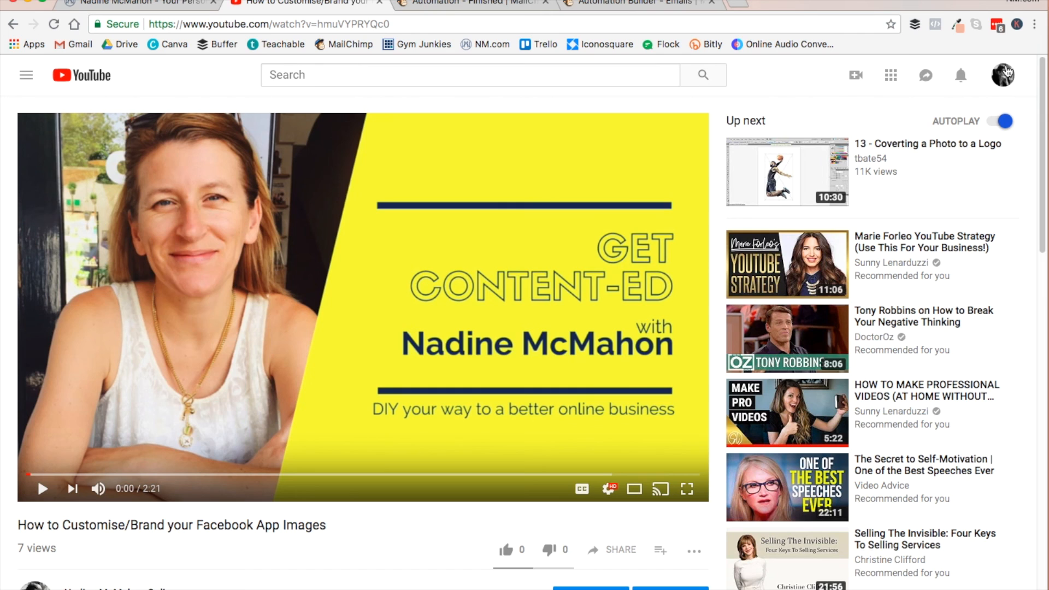
{"action": "scroll", "coordinate": [567, 284], "scroll_direction": "down", "scroll_amount": 6}
{"action": "scroll", "coordinate": [628, 281], "scroll_direction": "down", "scroll_amount": 1}
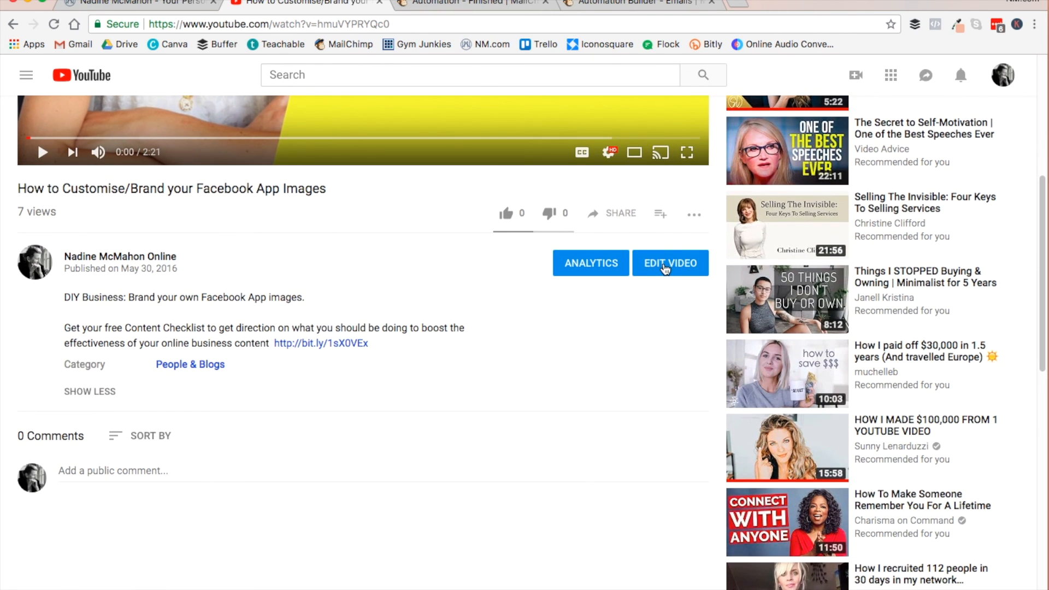
{"action": "left_click", "coordinate": [687, 270]}
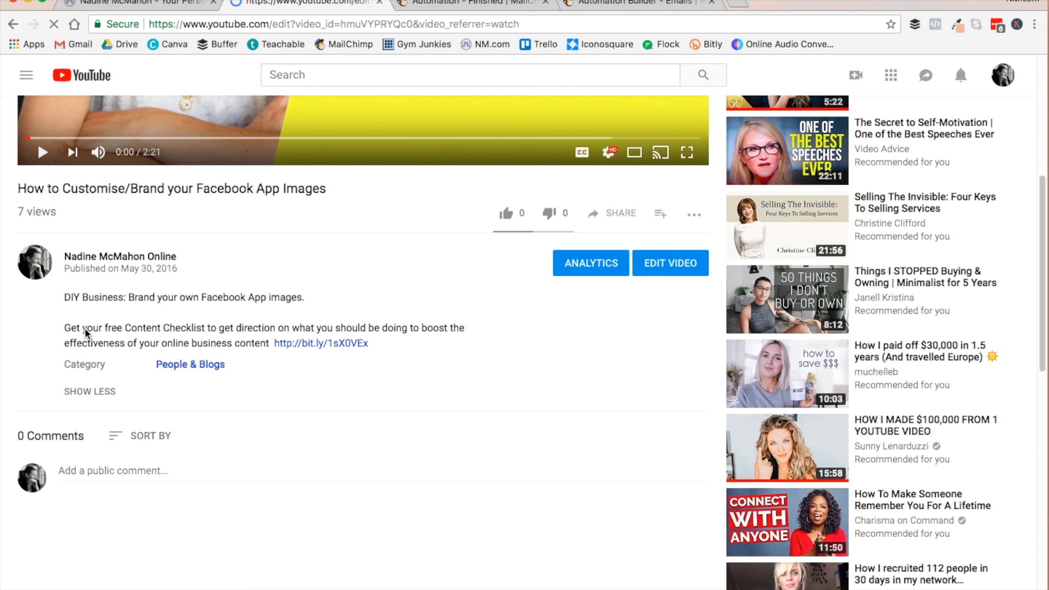
{"action": "scroll", "coordinate": [494, 412], "scroll_direction": "down", "scroll_amount": 3}
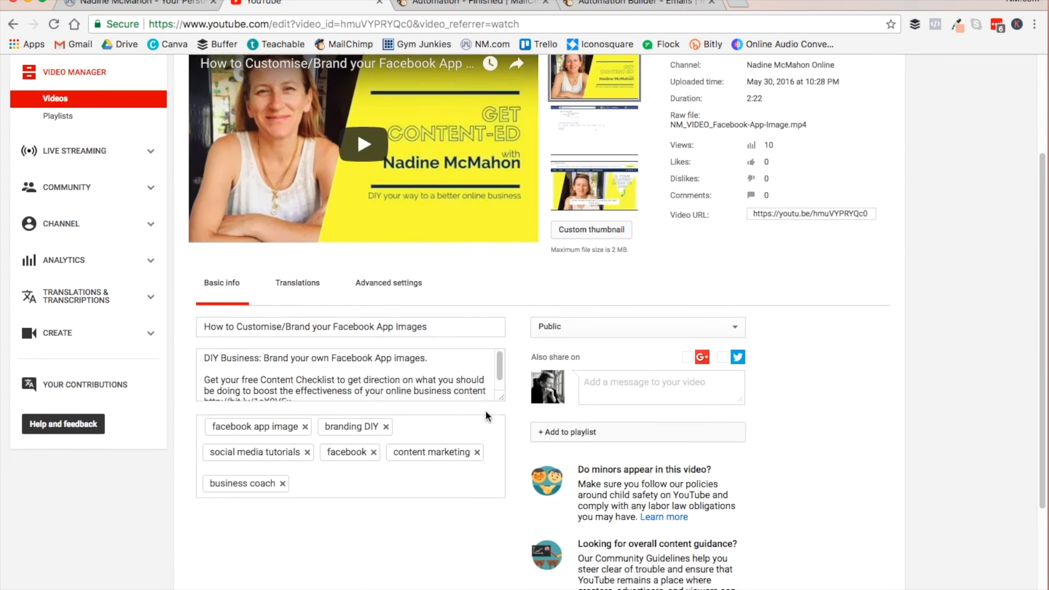
{"action": "scroll", "coordinate": [486, 412], "scroll_direction": "down", "scroll_amount": 1}
{"action": "left_click_drag", "start_coordinate": [501, 355], "coordinate": [524, 464]}
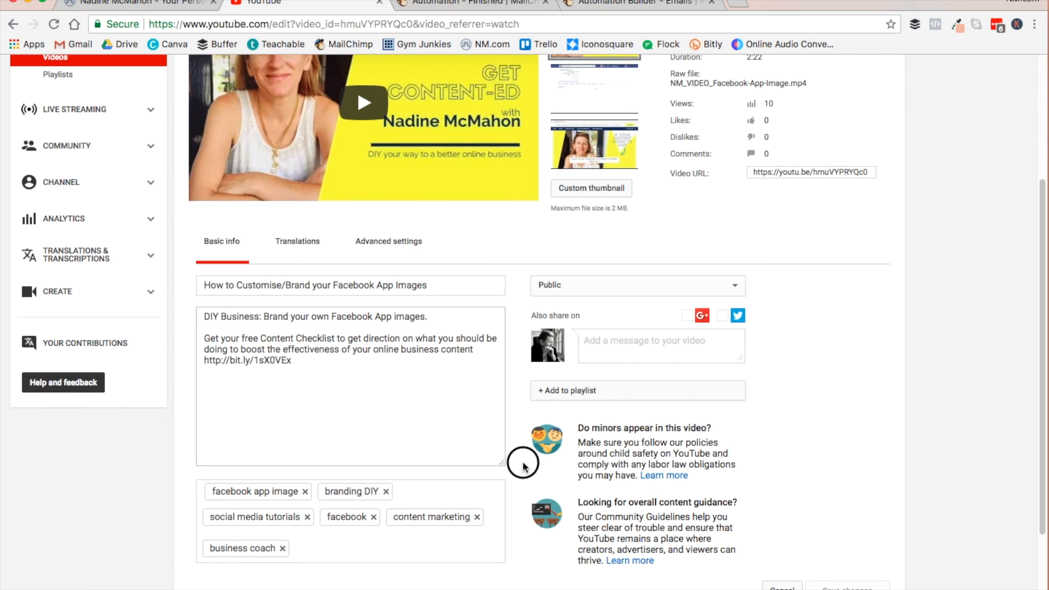
{"action": "left_click_drag", "start_coordinate": [296, 362], "coordinate": [177, 366]}
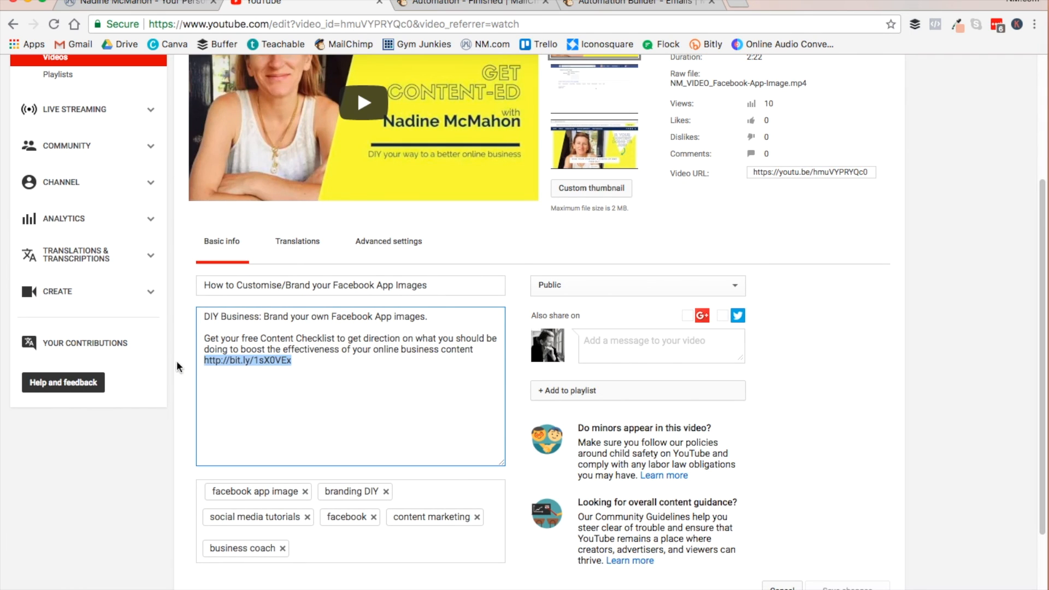
{"action": "key", "text": "BackSpace"}
{"action": "type", "text": "https://mailchi.mp/234e2f46e7d0/content-checklist"}
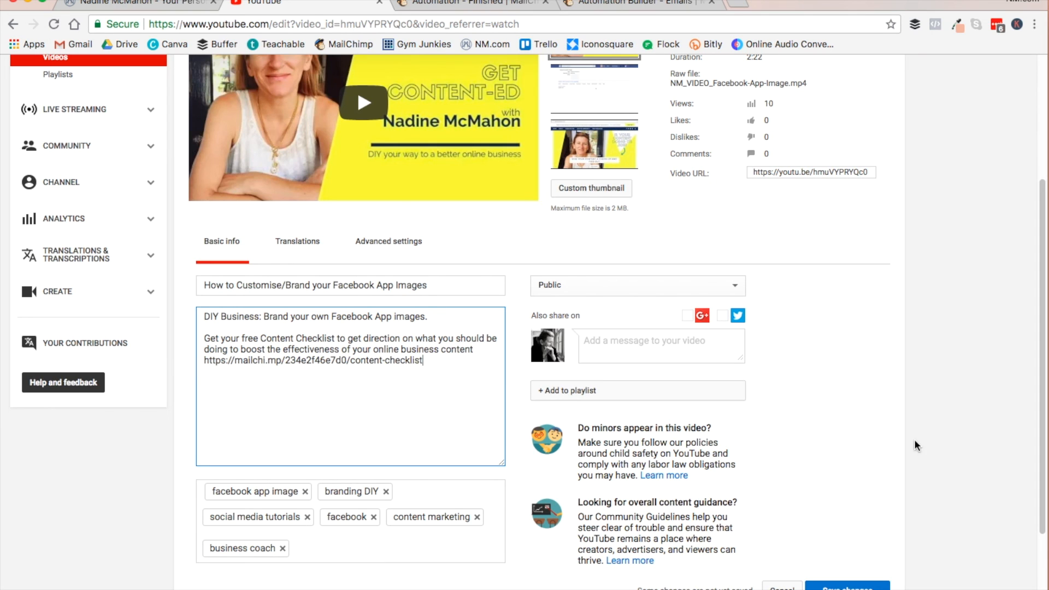
{"action": "scroll", "coordinate": [957, 424], "scroll_direction": "down", "scroll_amount": 3}
{"action": "left_click", "coordinate": [844, 475]}
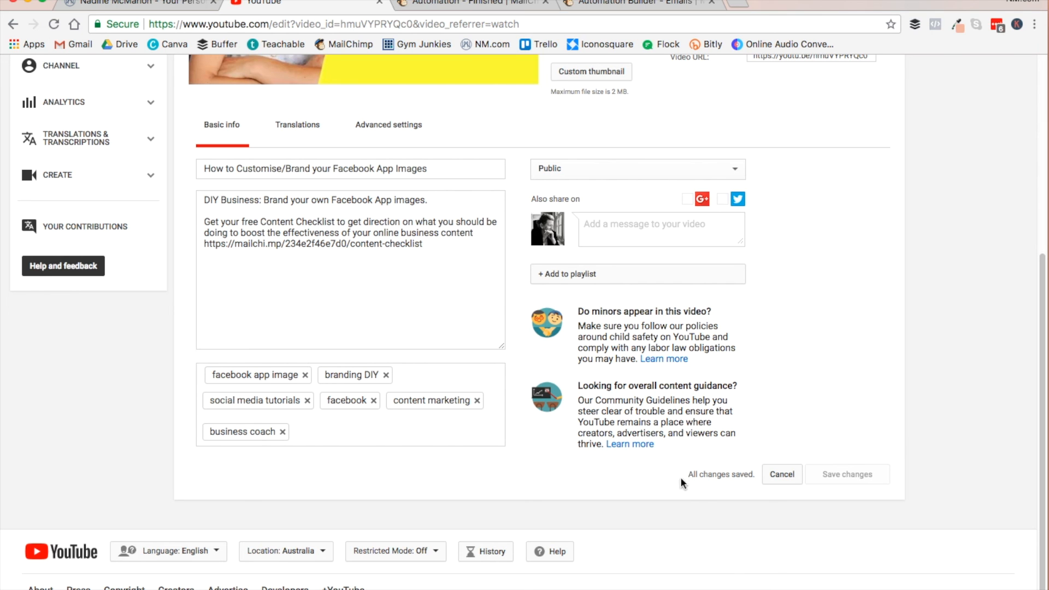
- Go to the own YouTube channel and open the Facebook App Images video's public page
{"action": "scroll", "coordinate": [913, 264], "scroll_direction": "up", "scroll_amount": 5}
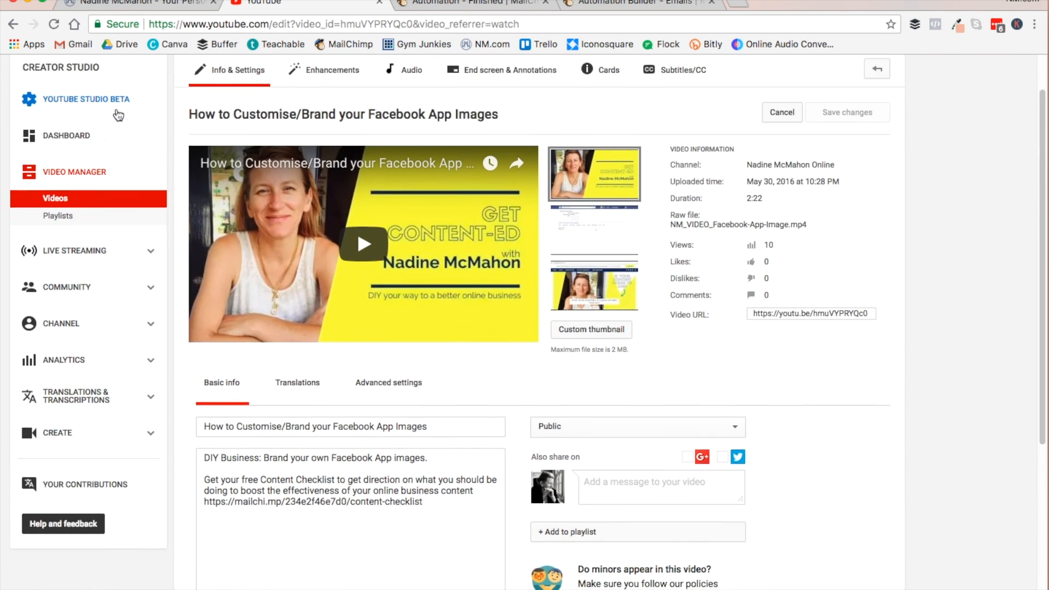
{"action": "scroll", "coordinate": [118, 114], "scroll_direction": "up", "scroll_amount": 2}
{"action": "left_click", "coordinate": [30, 72]}
{"action": "left_click", "coordinate": [65, 132]}
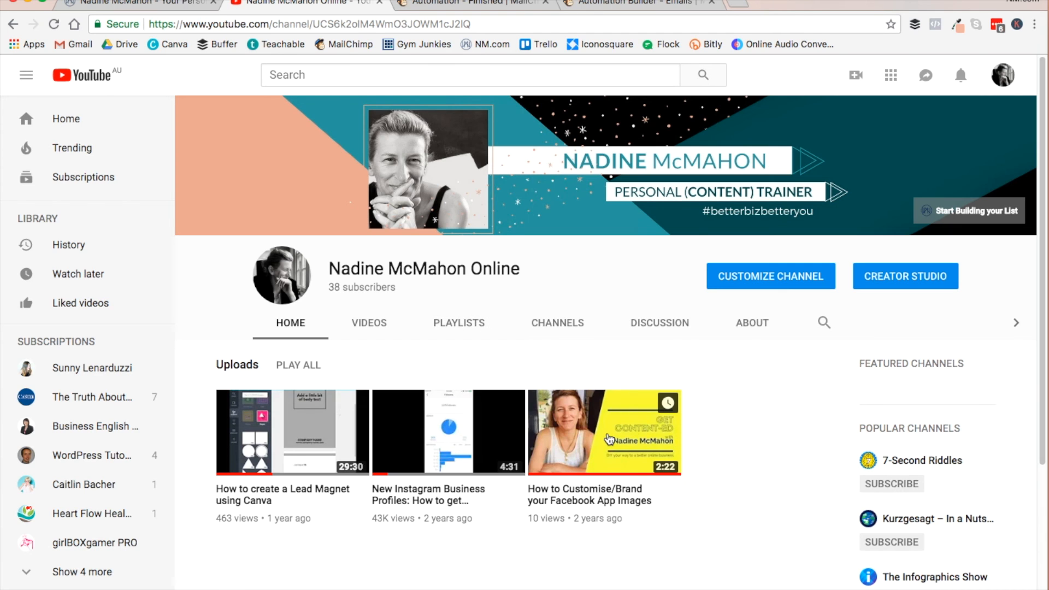
{"action": "left_click", "coordinate": [601, 431]}
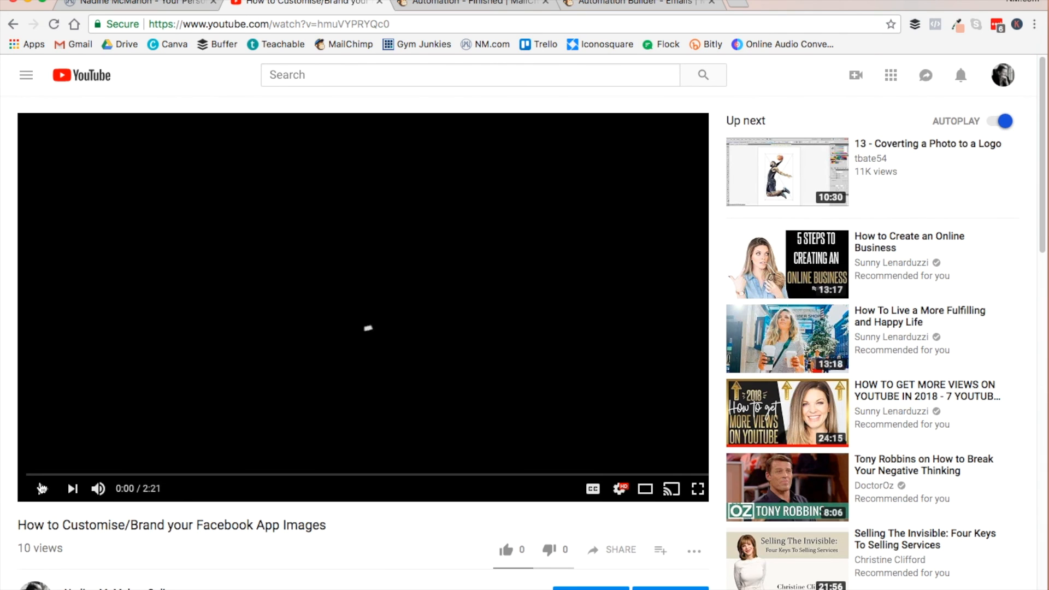
- Expand the video's description, follow the Content Checklist link, and review the signup landing page
{"action": "scroll", "coordinate": [448, 475], "scroll_direction": "down", "scroll_amount": 8}
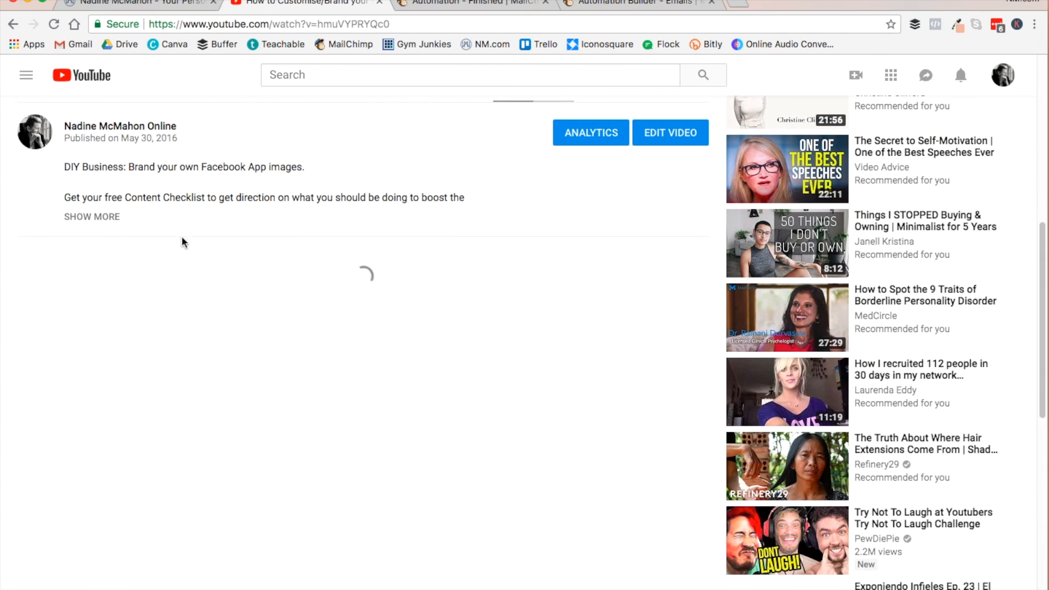
{"action": "left_click", "coordinate": [93, 217]}
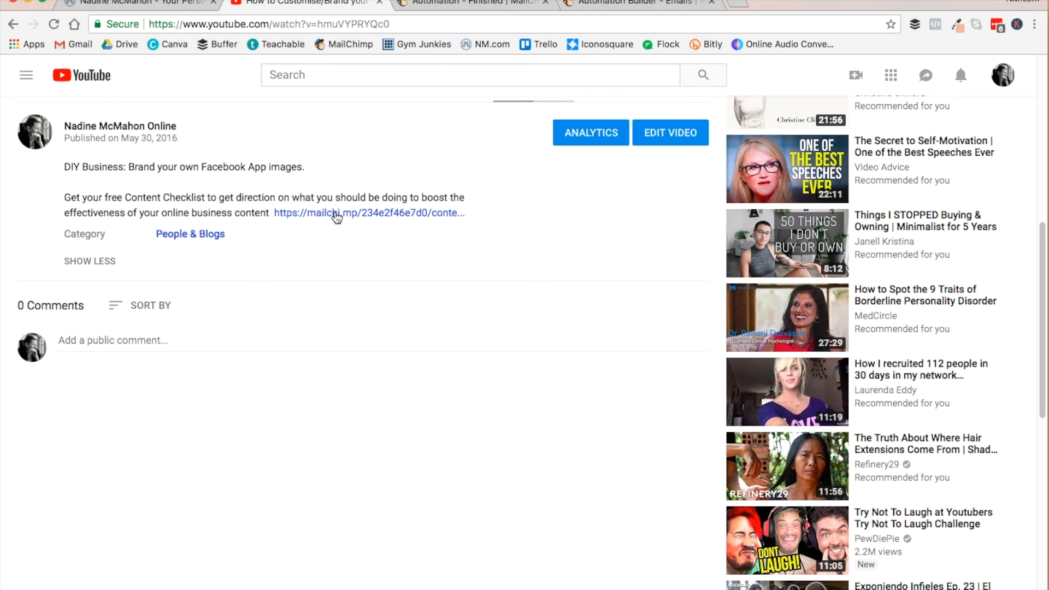
{"action": "left_click", "coordinate": [336, 216]}
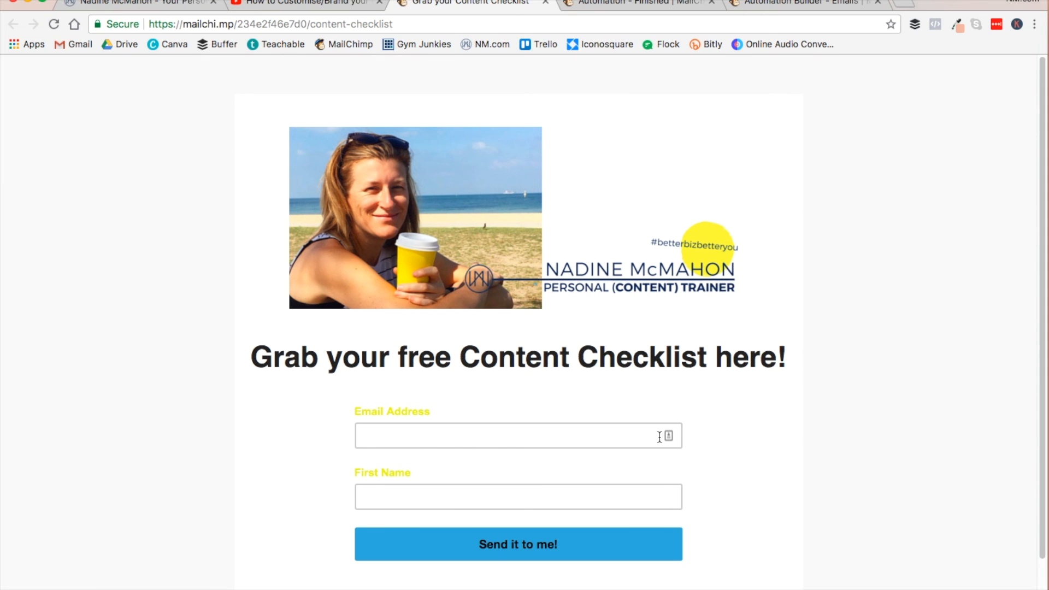
{"action": "scroll", "coordinate": [829, 457], "scroll_direction": "down", "scroll_amount": 3}
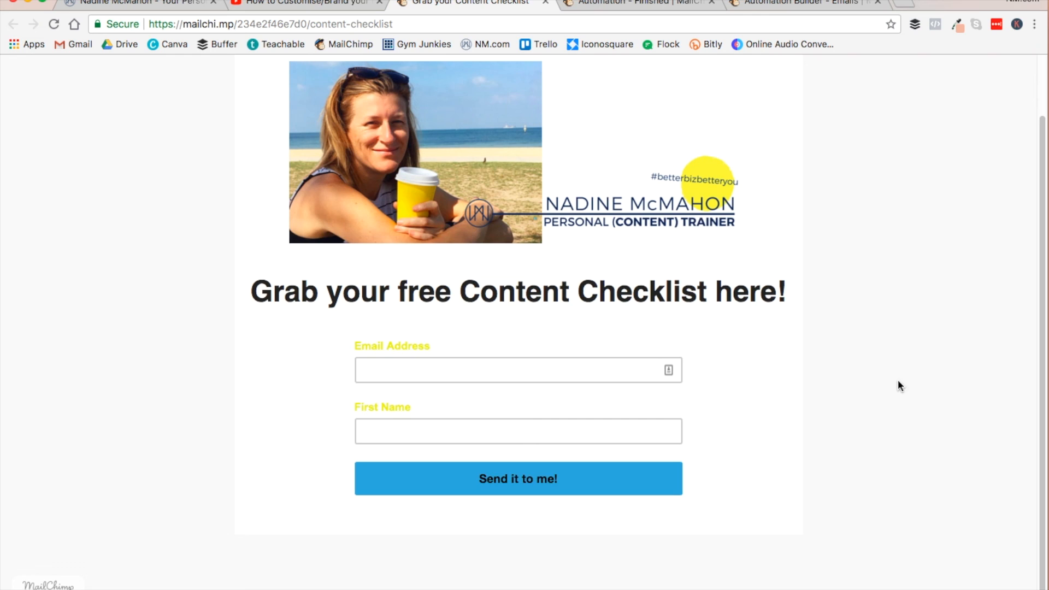
- Fill in the landing page's signup form with the subscriber's email address and first name, and submit it
{"action": "left_click", "coordinate": [422, 373]}
{"action": "left_click", "coordinate": [437, 394]}
{"action": "left_click", "coordinate": [403, 458]}
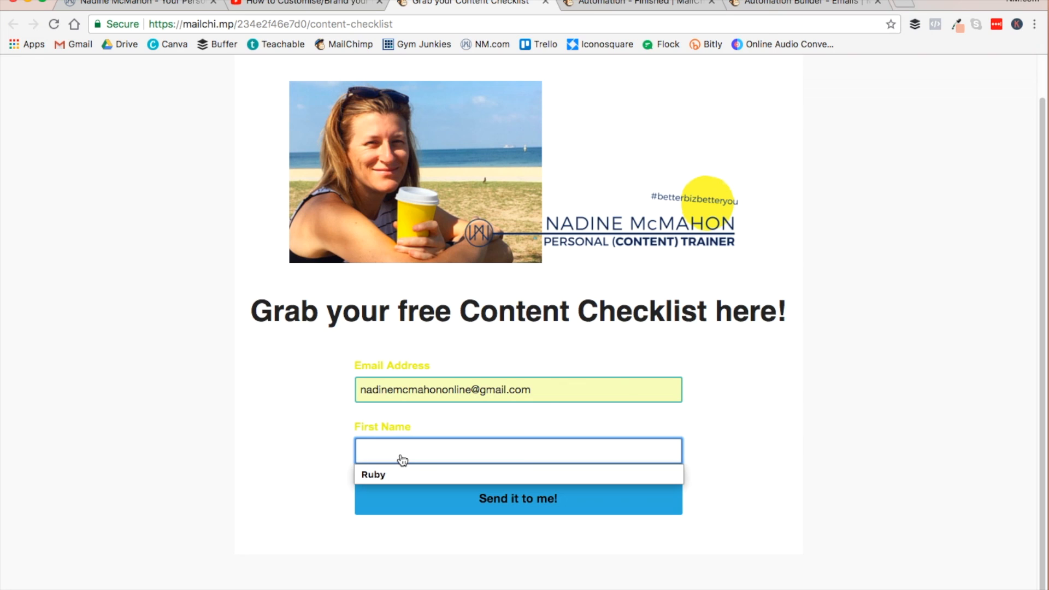
{"action": "type", "text": "Nadine"}
{"action": "left_click", "coordinate": [526, 497]}
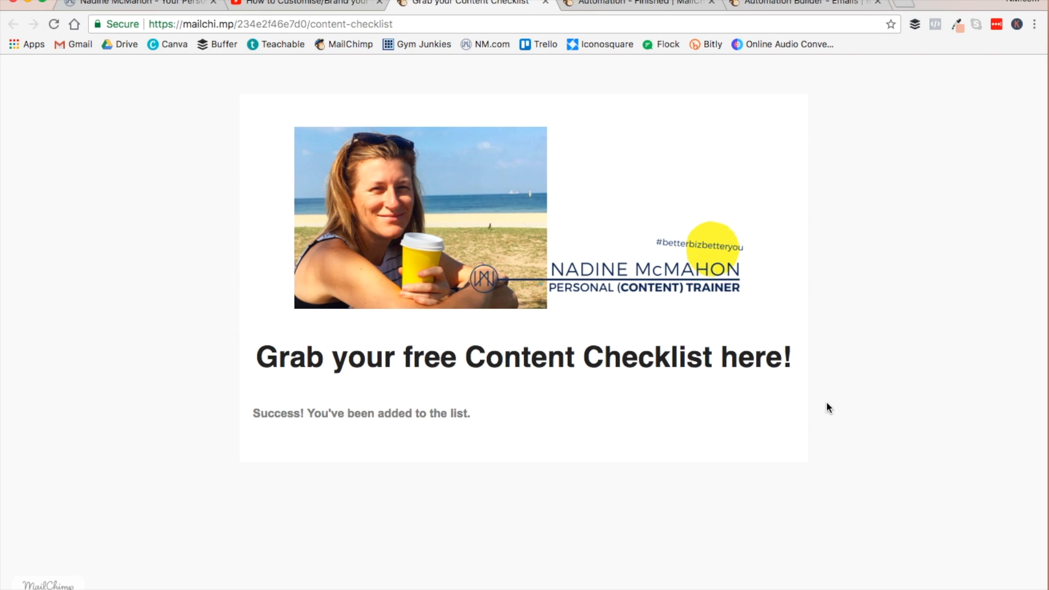
- Check the started automation's page and the signup page, and look over the own website's homepage with its Grow your List banner
{"action": "left_click", "coordinate": [636, 4]}
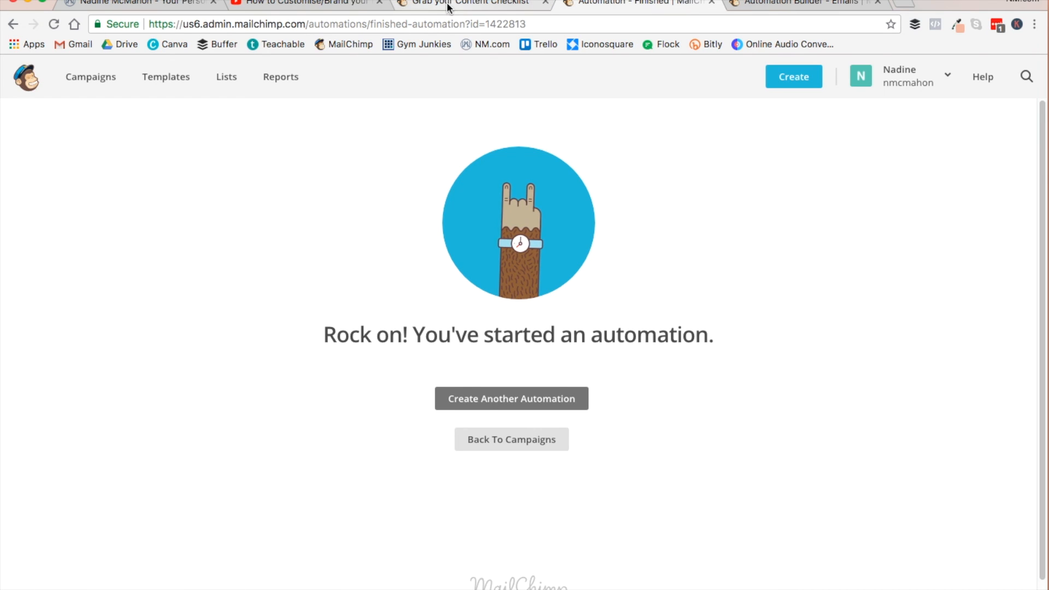
{"action": "left_click", "coordinate": [478, 5]}
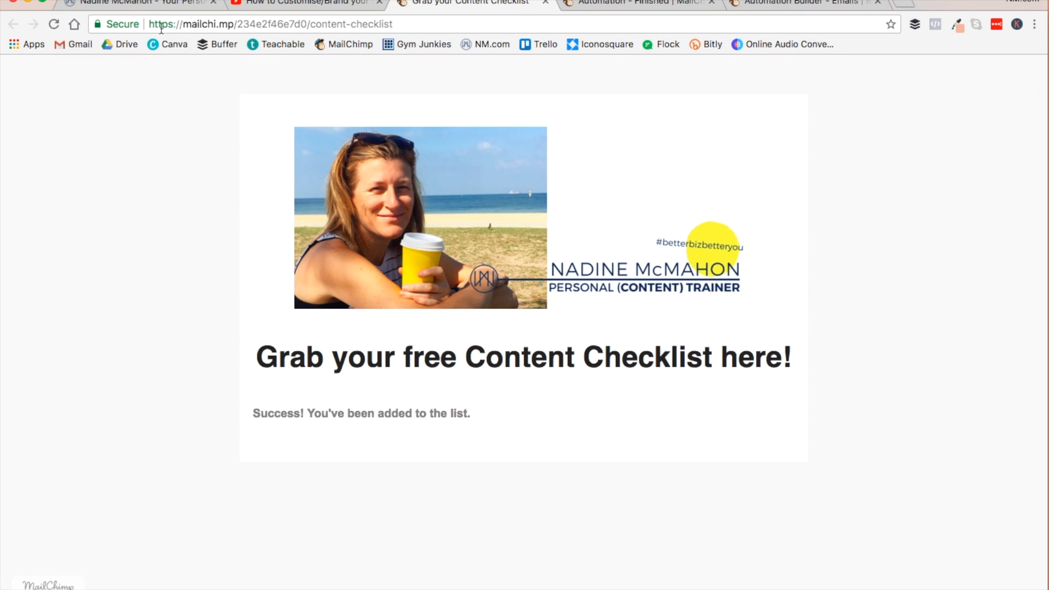
{"action": "left_click", "coordinate": [140, 5]}
{"action": "scroll", "coordinate": [616, 307], "scroll_direction": "down", "scroll_amount": 10}
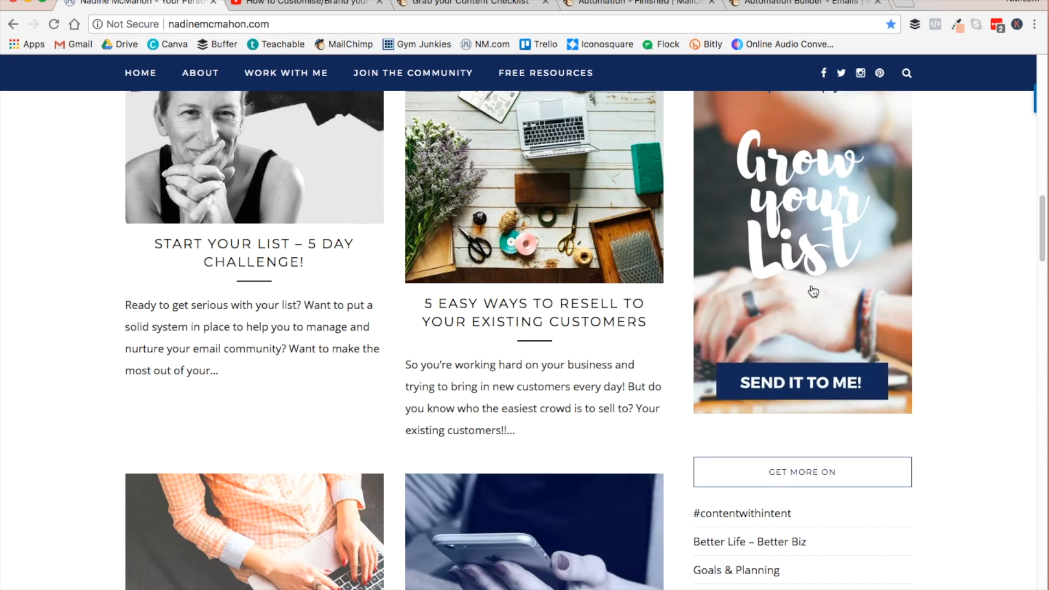
{"action": "scroll", "coordinate": [315, 227], "scroll_direction": "up", "scroll_amount": 10}
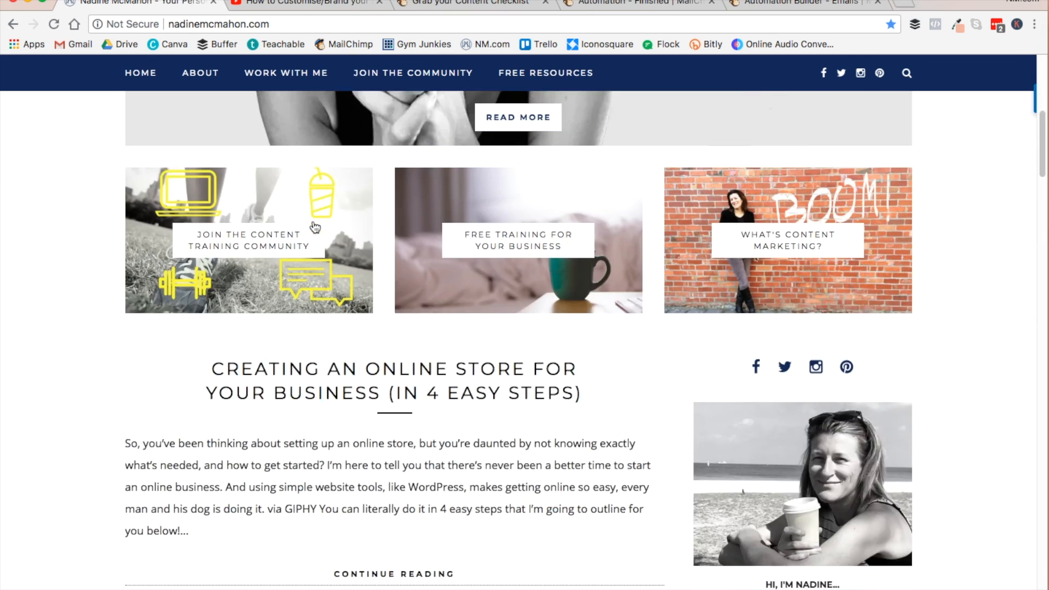
- Return to the Facebook App Images video on YouTube and review the Content Checklist link in its description
{"action": "left_click", "coordinate": [284, 3]}
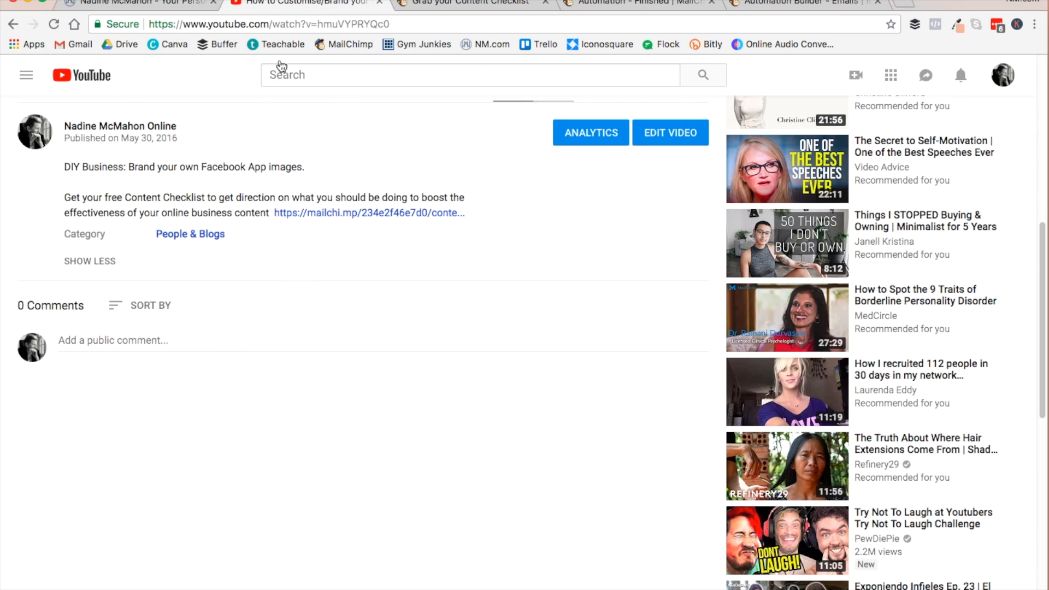
{"action": "scroll", "coordinate": [437, 316], "scroll_direction": "up", "scroll_amount": 5}
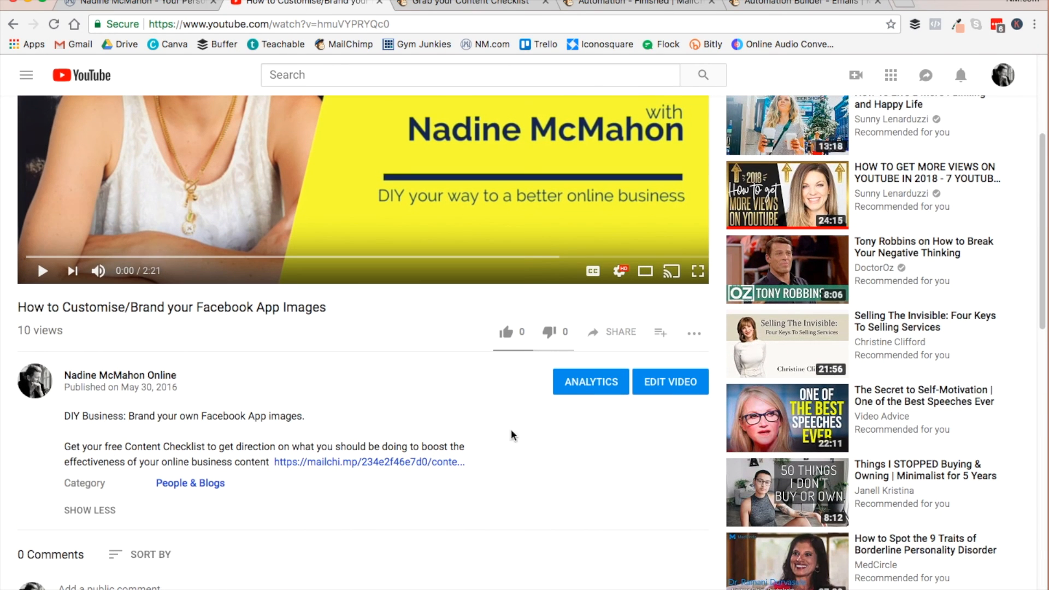
{"action": "scroll", "coordinate": [363, 382], "scroll_direction": "up", "scroll_amount": 4}
{"action": "scroll", "coordinate": [363, 382], "scroll_direction": "down", "scroll_amount": 5}
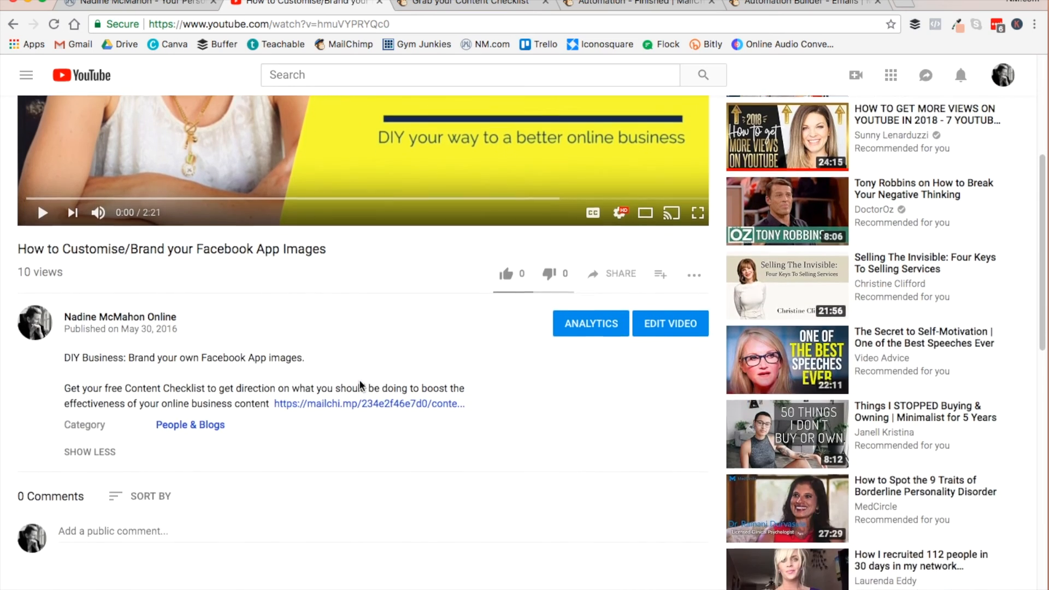
{"action": "scroll", "coordinate": [359, 386], "scroll_direction": "down", "scroll_amount": 1}
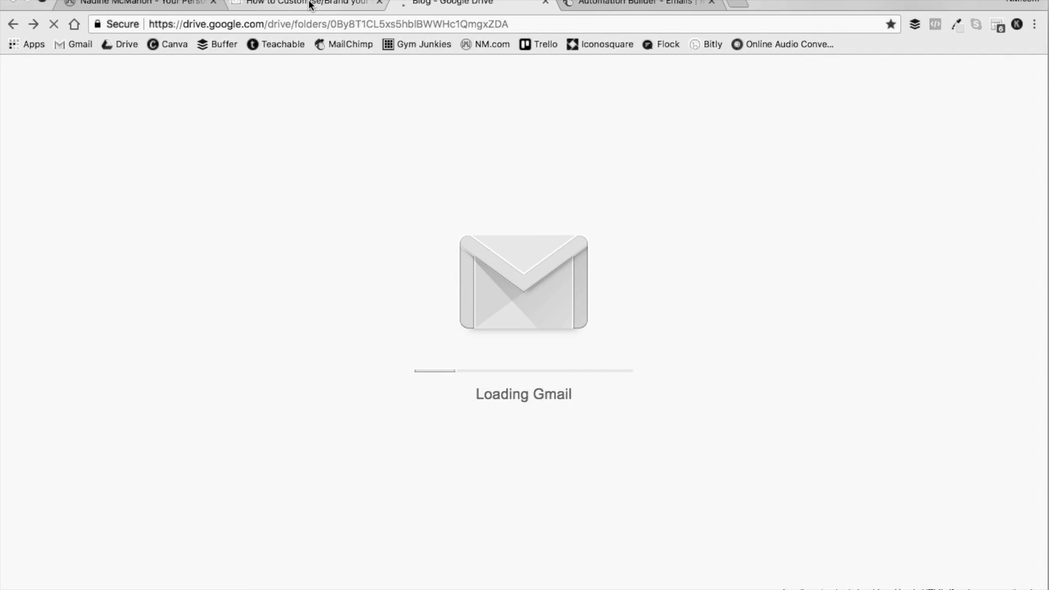
{"action": "left_click", "coordinate": [310, 6]}
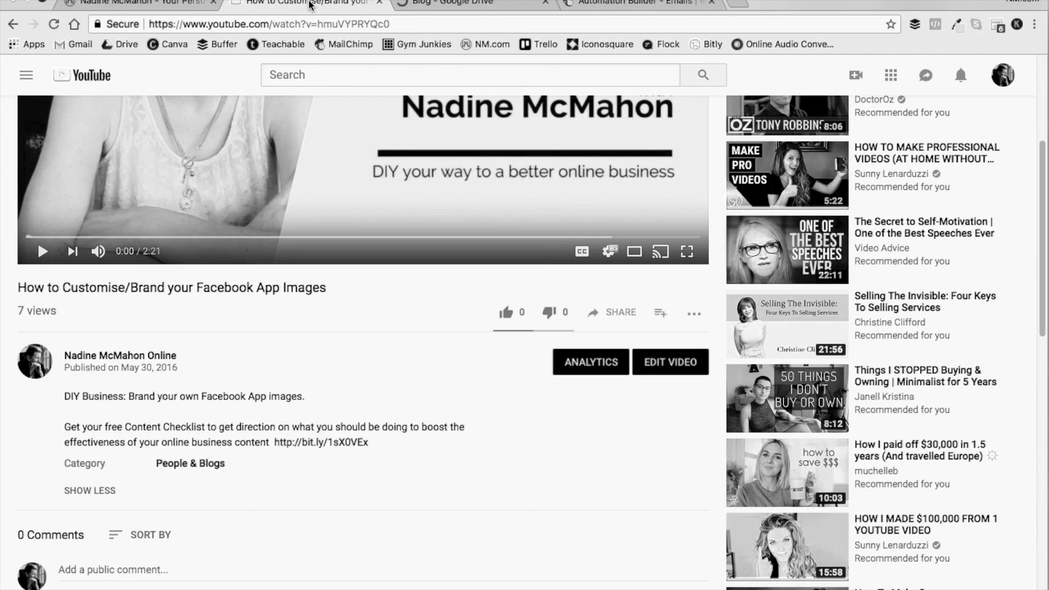